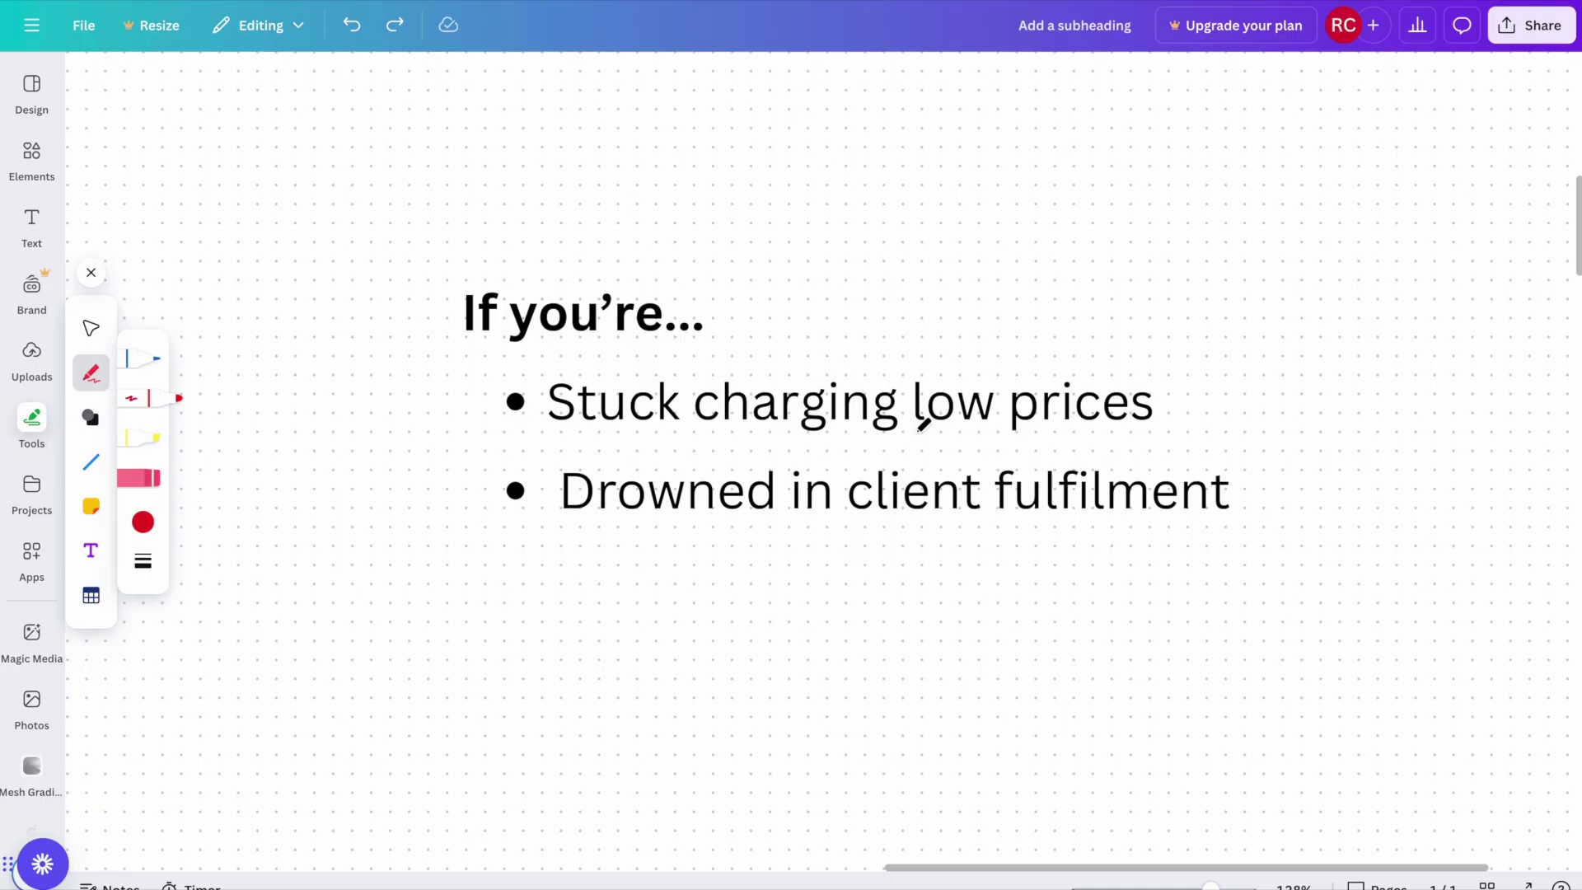
Step: Underline 'low prices', 'client fulfilment' and the first two topic headings in red pen
drag(912, 432, 1169, 432)
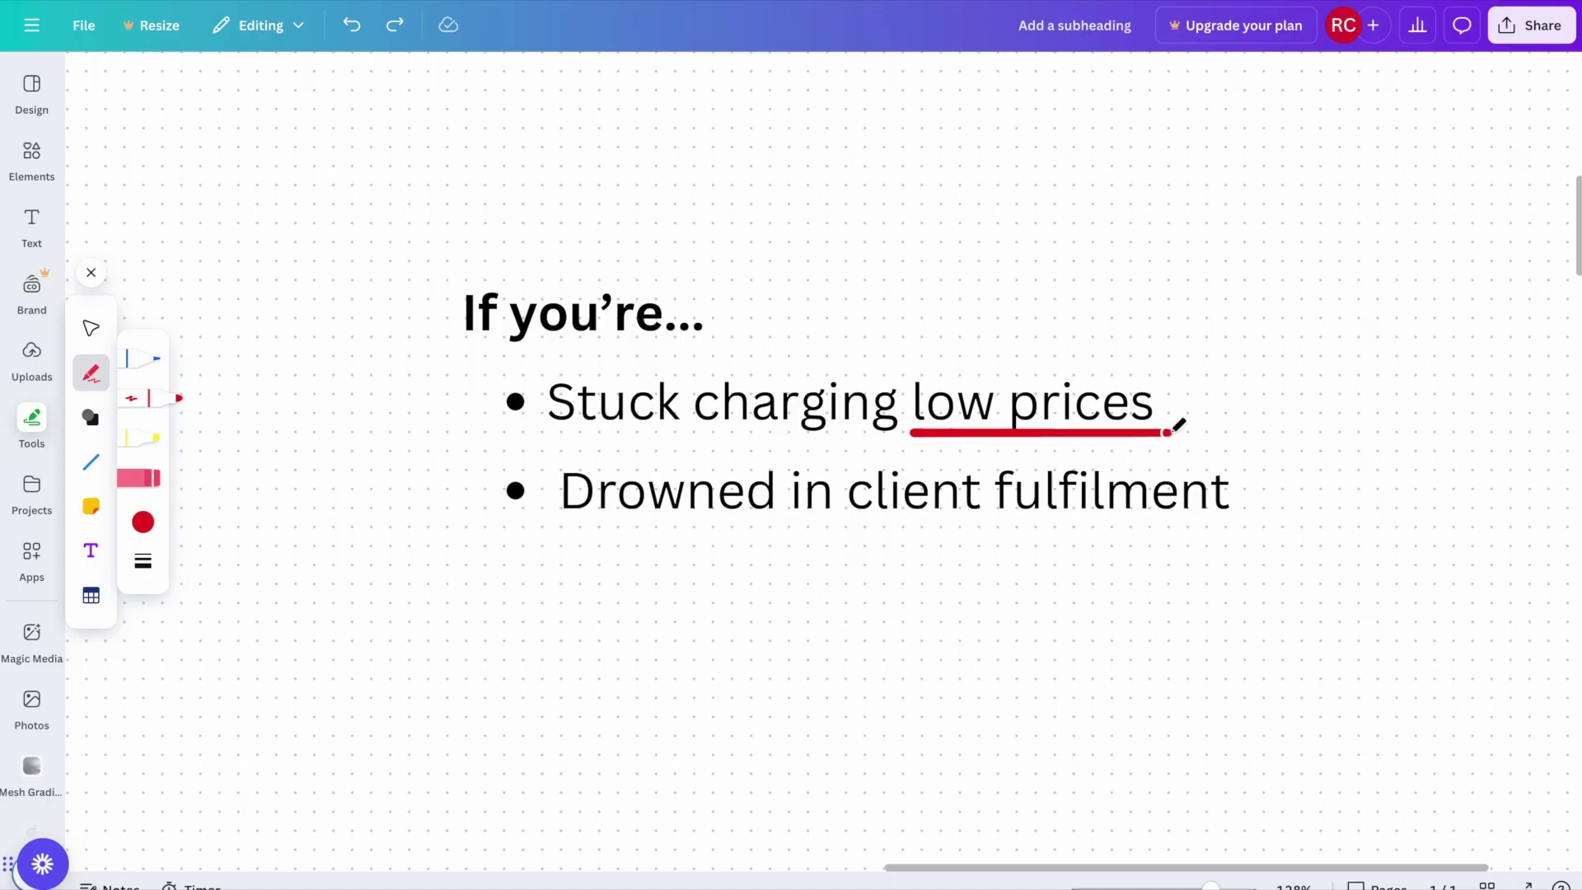
drag(847, 522, 1207, 520)
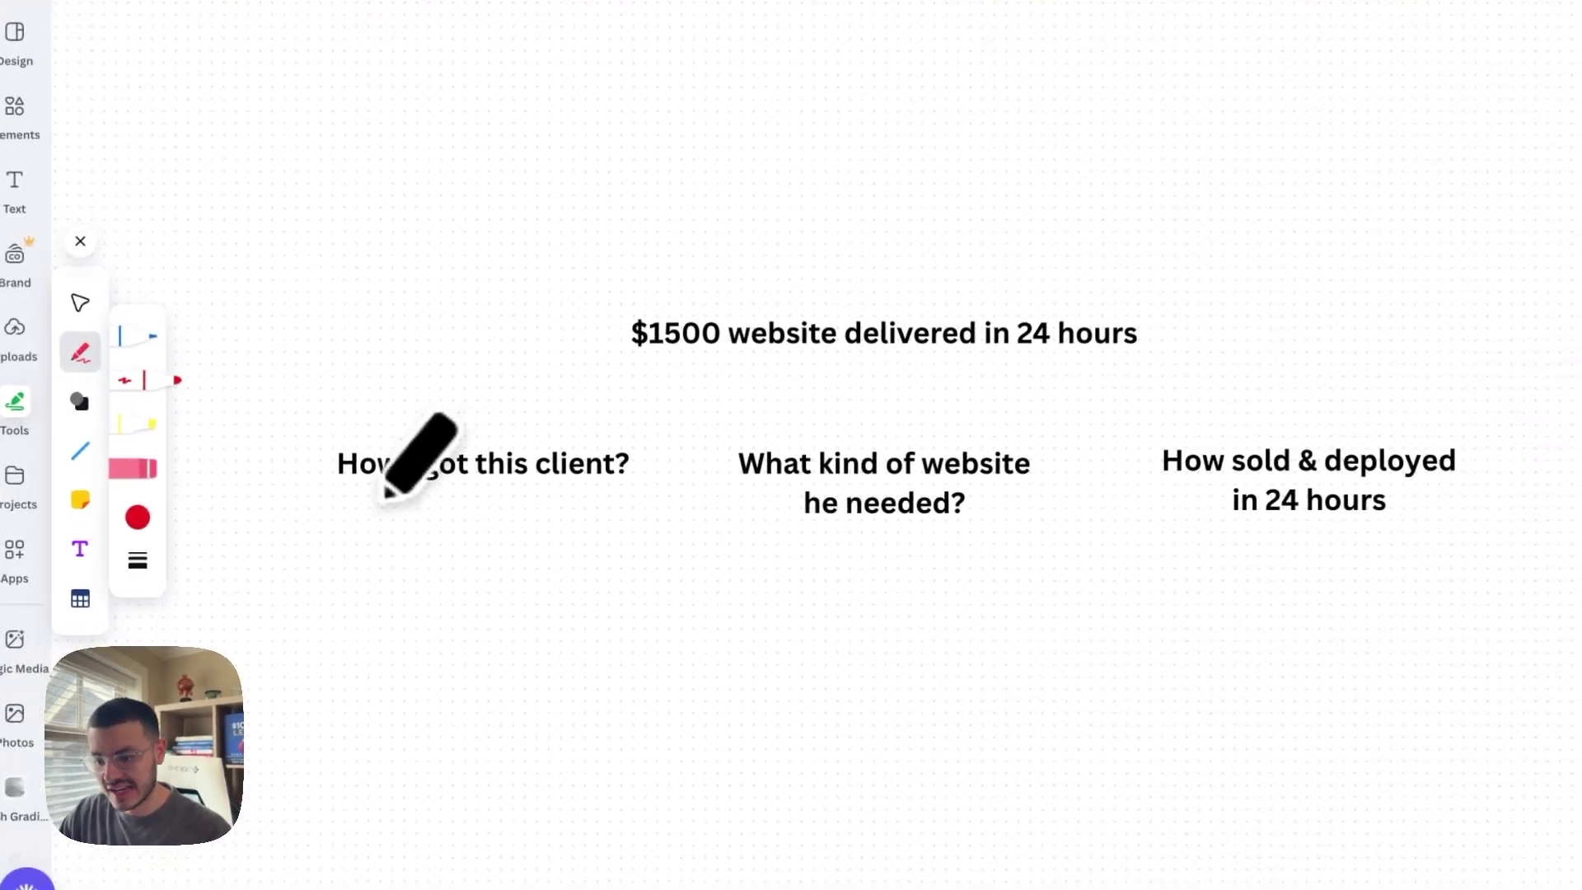
drag(424, 500, 593, 497)
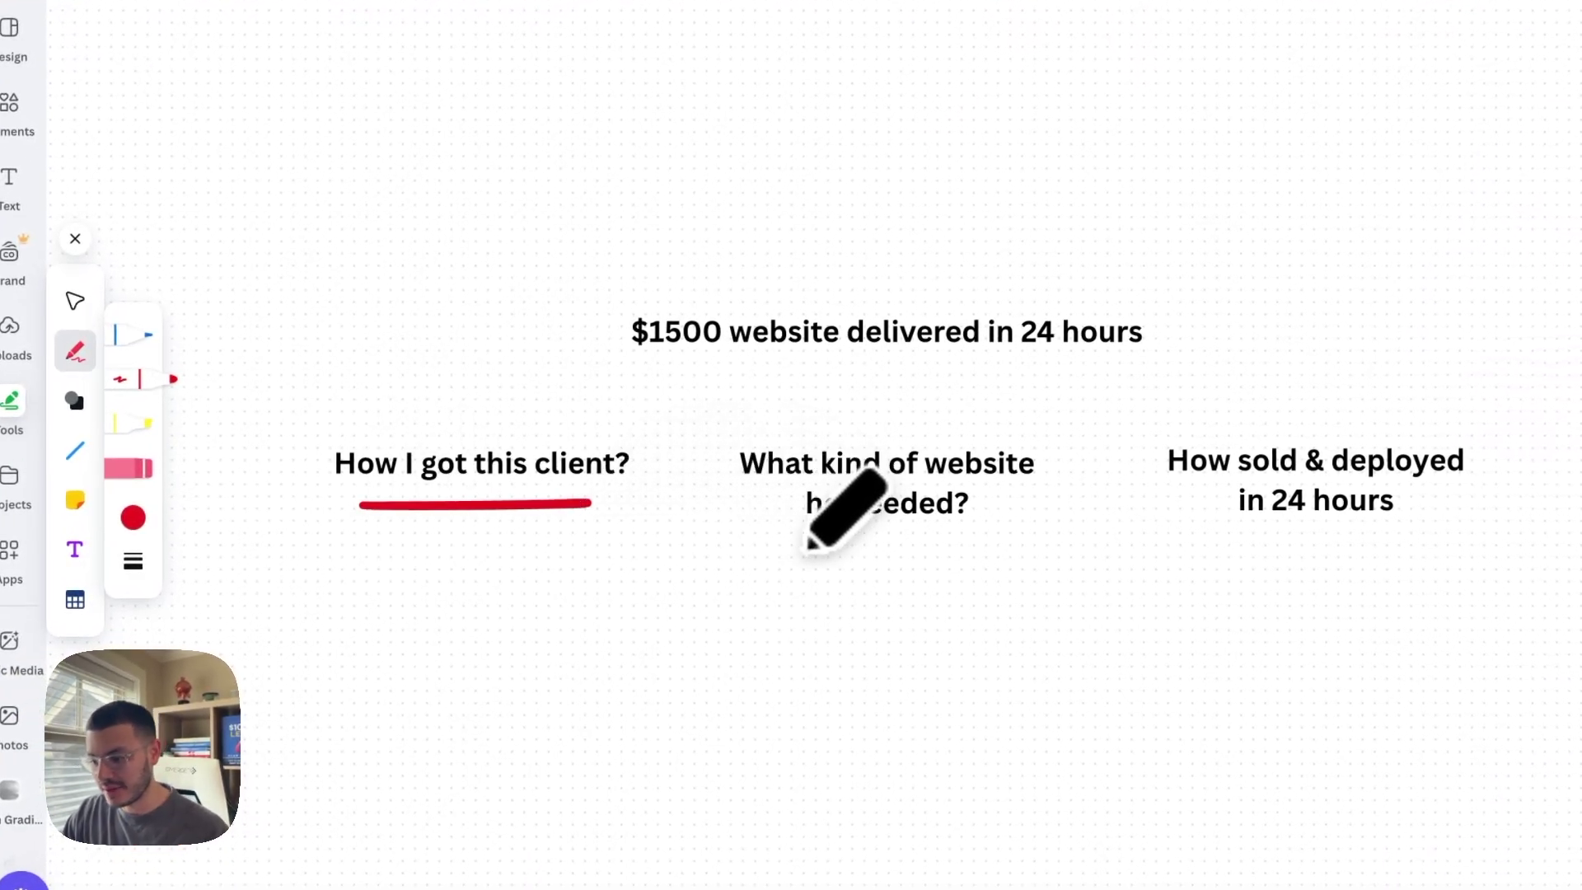
drag(765, 552, 982, 552)
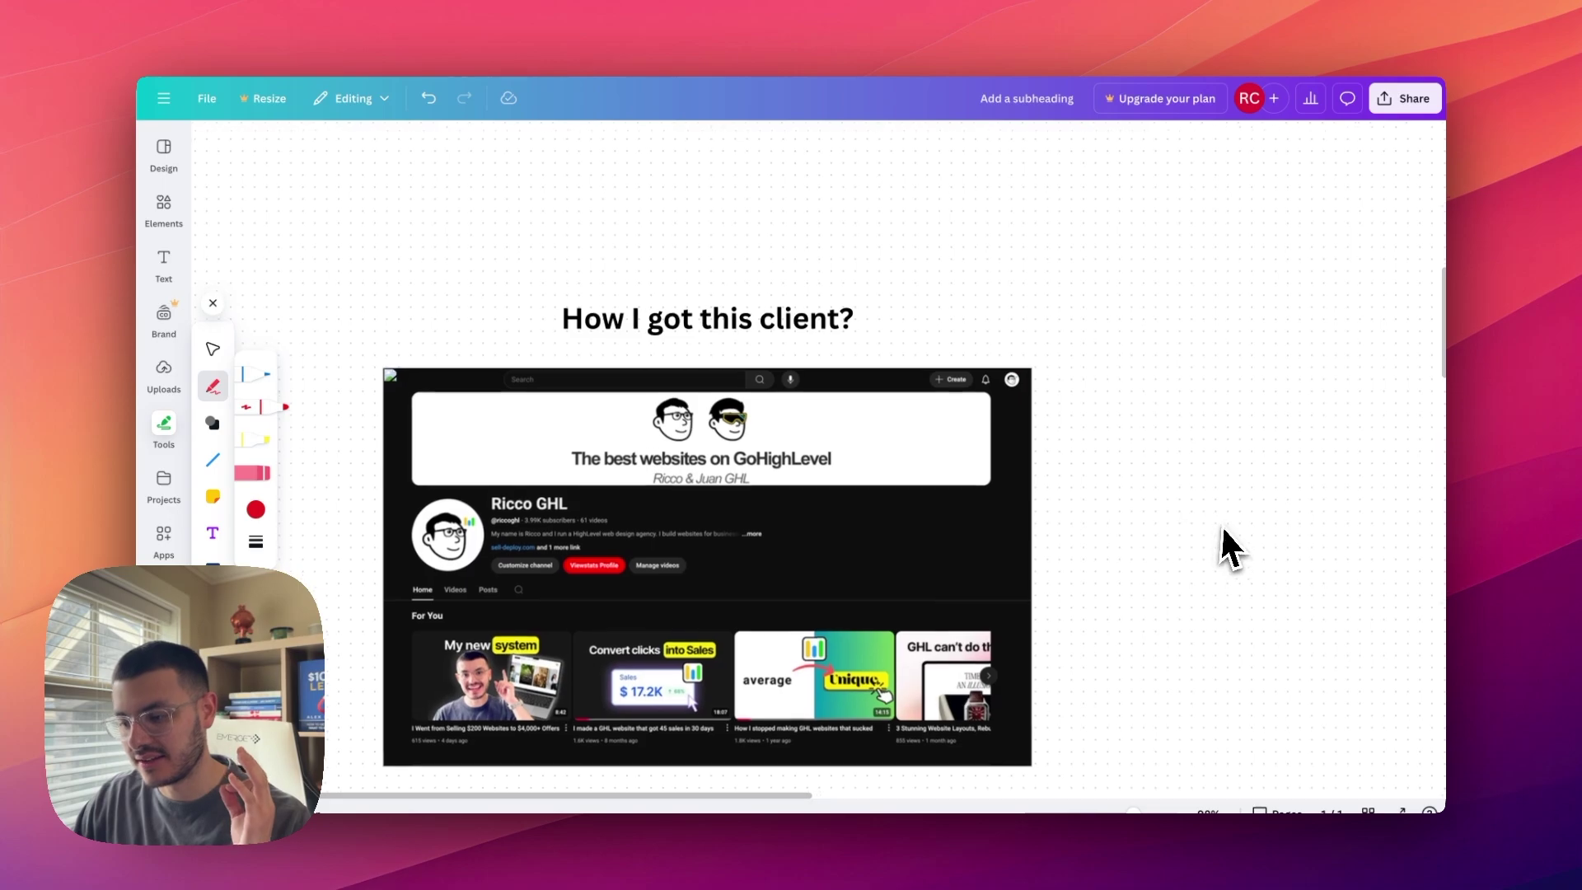
Step: Draw short red marks beside Cold Calling, Instagram and Door knocking (in-person) in the clients list
scroll(1225, 523, up, 2)
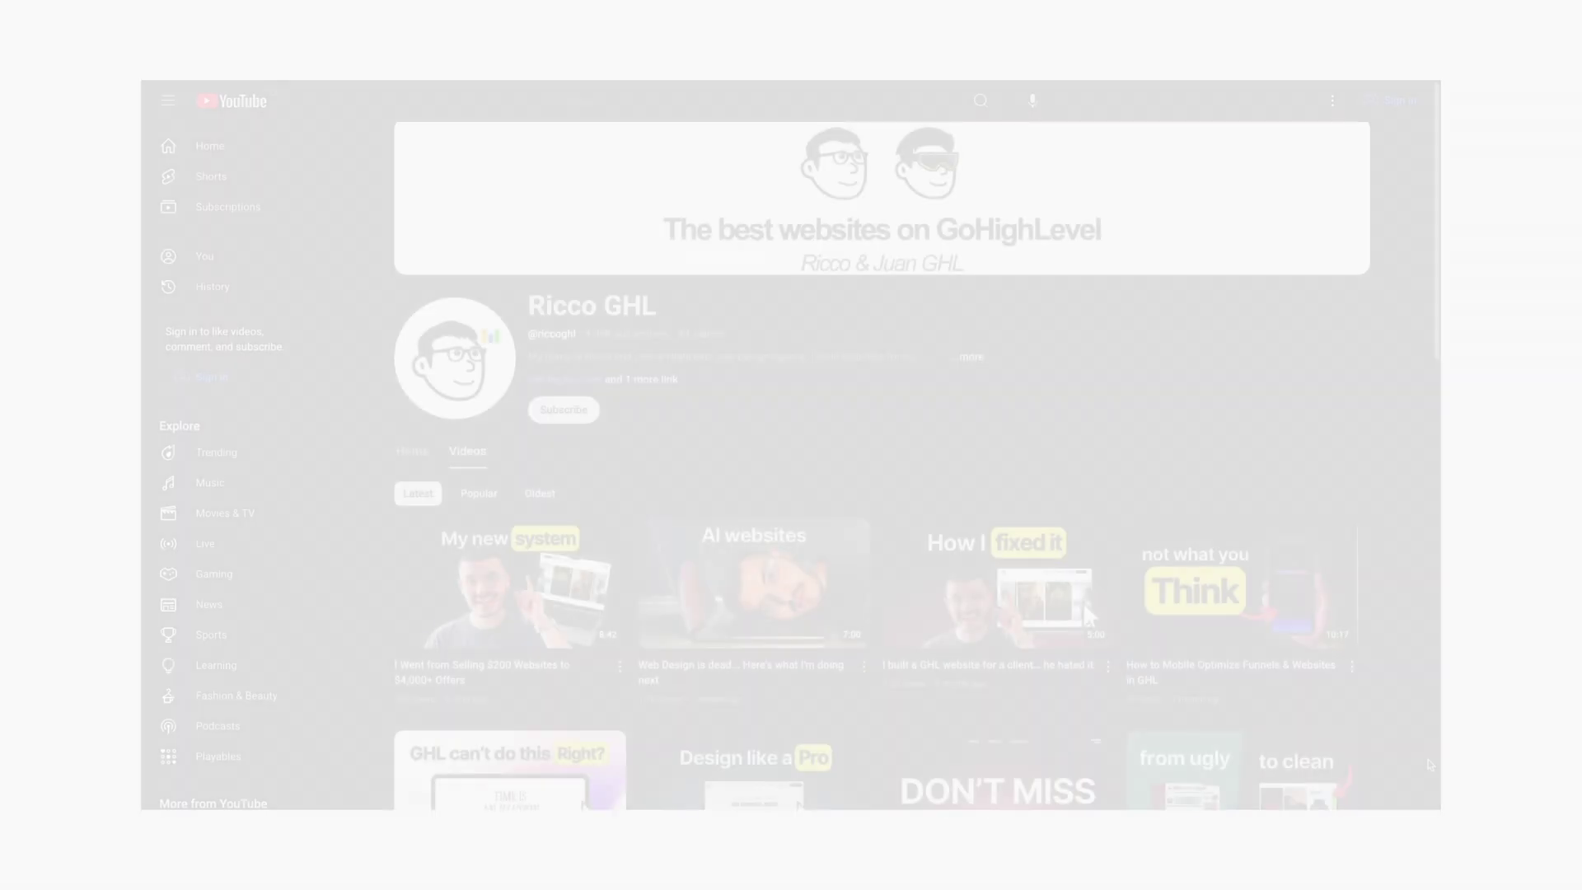
scroll(1431, 764, down, 3)
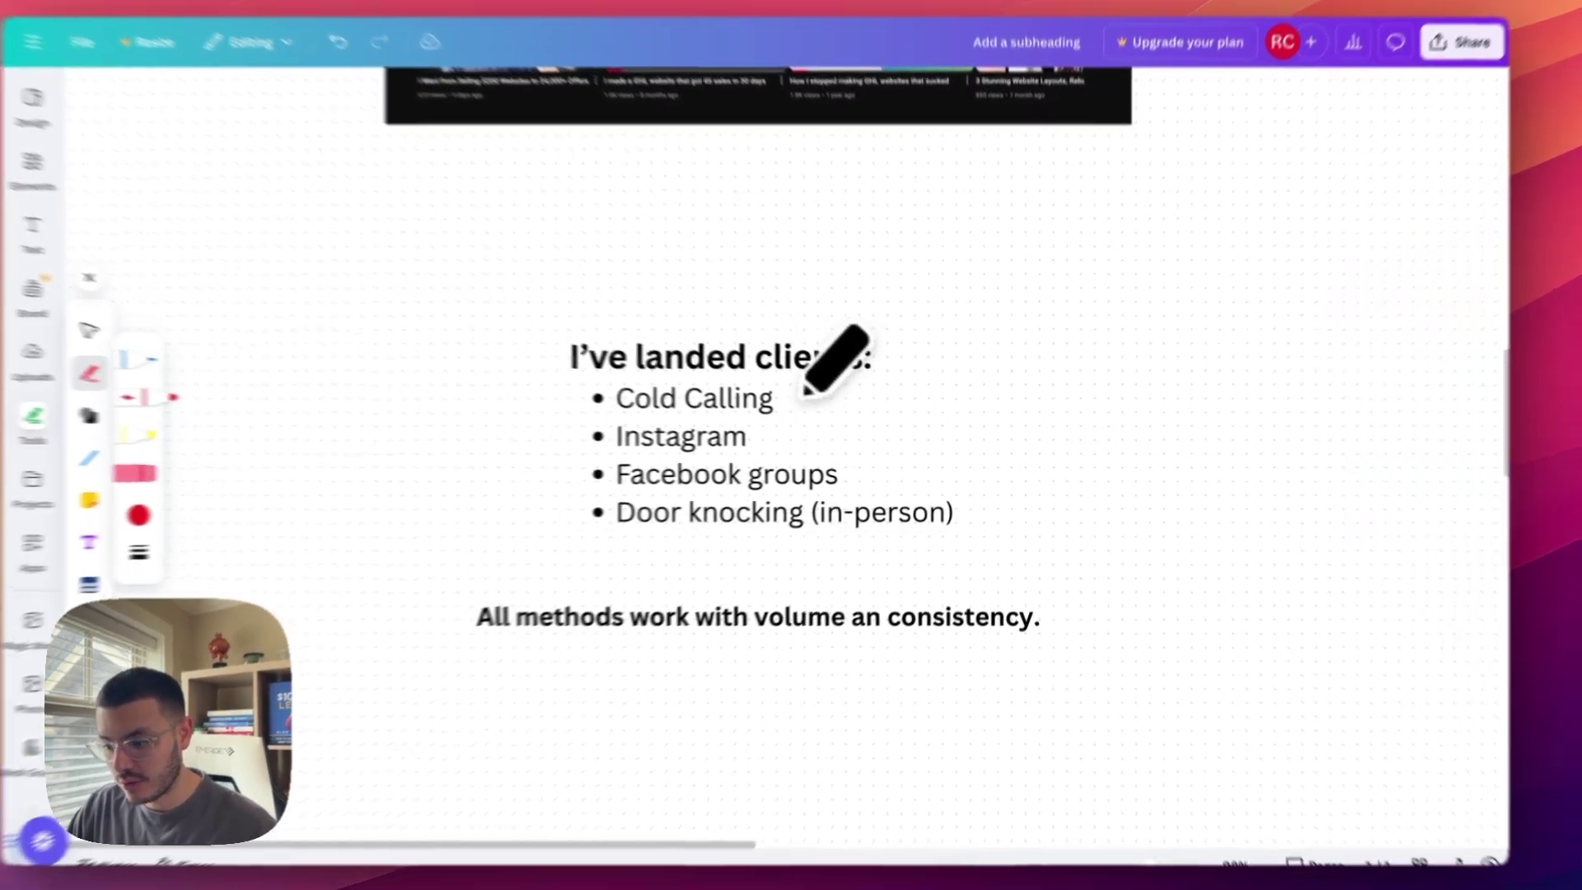
mouse_move(818, 409)
mouse_down()
mouse_move(864, 409)
mouse_move(832, 440)
mouse_move(853, 478)
mouse_move(878, 481)
mouse_up()
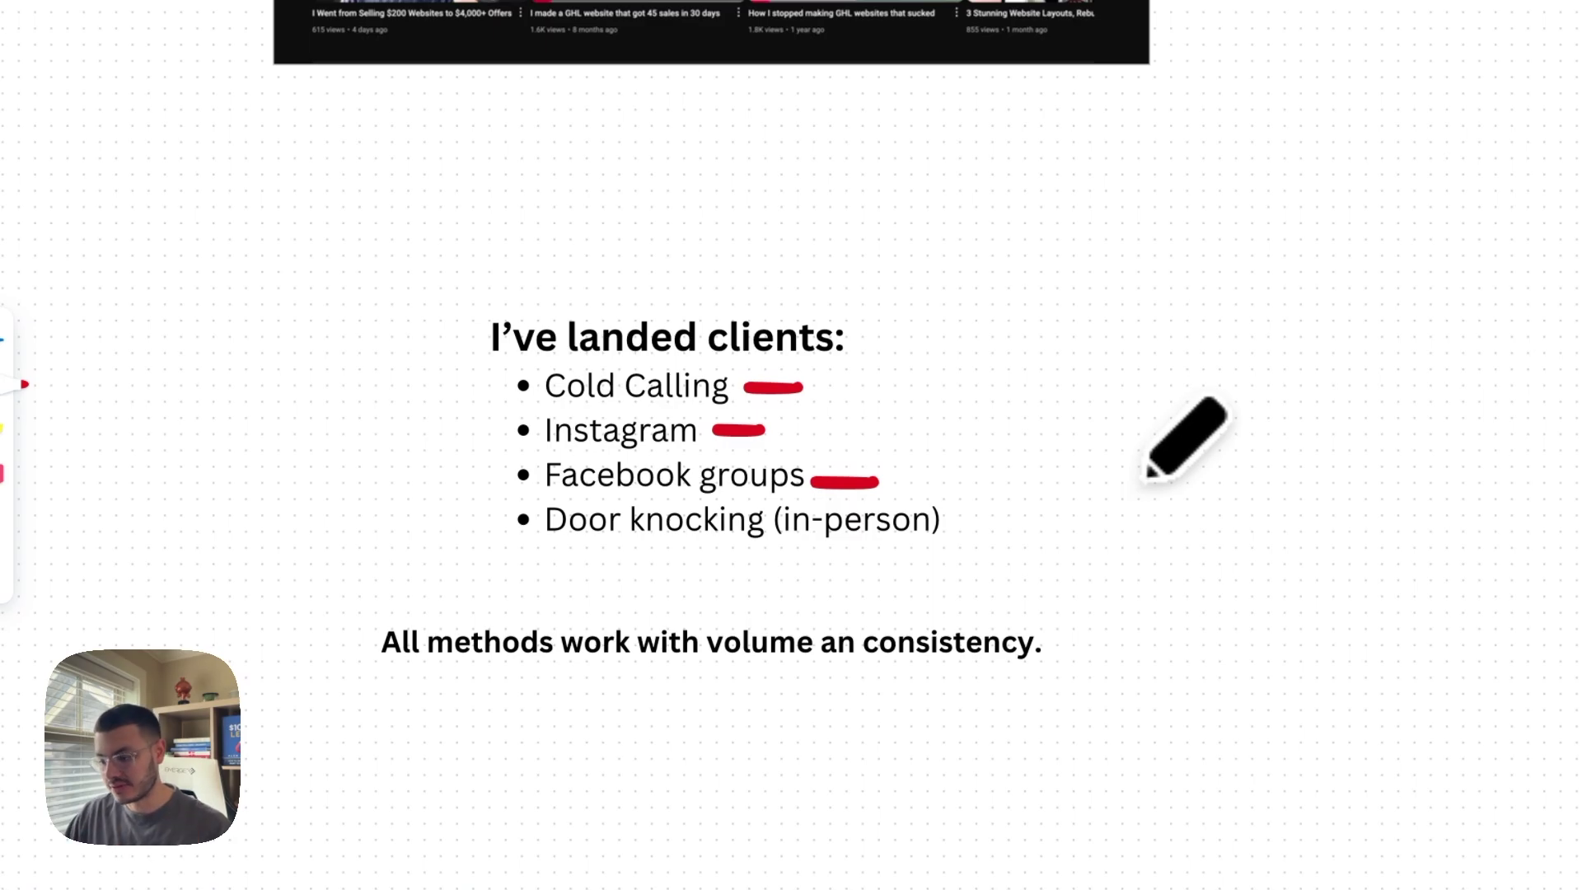
drag(944, 525, 960, 524)
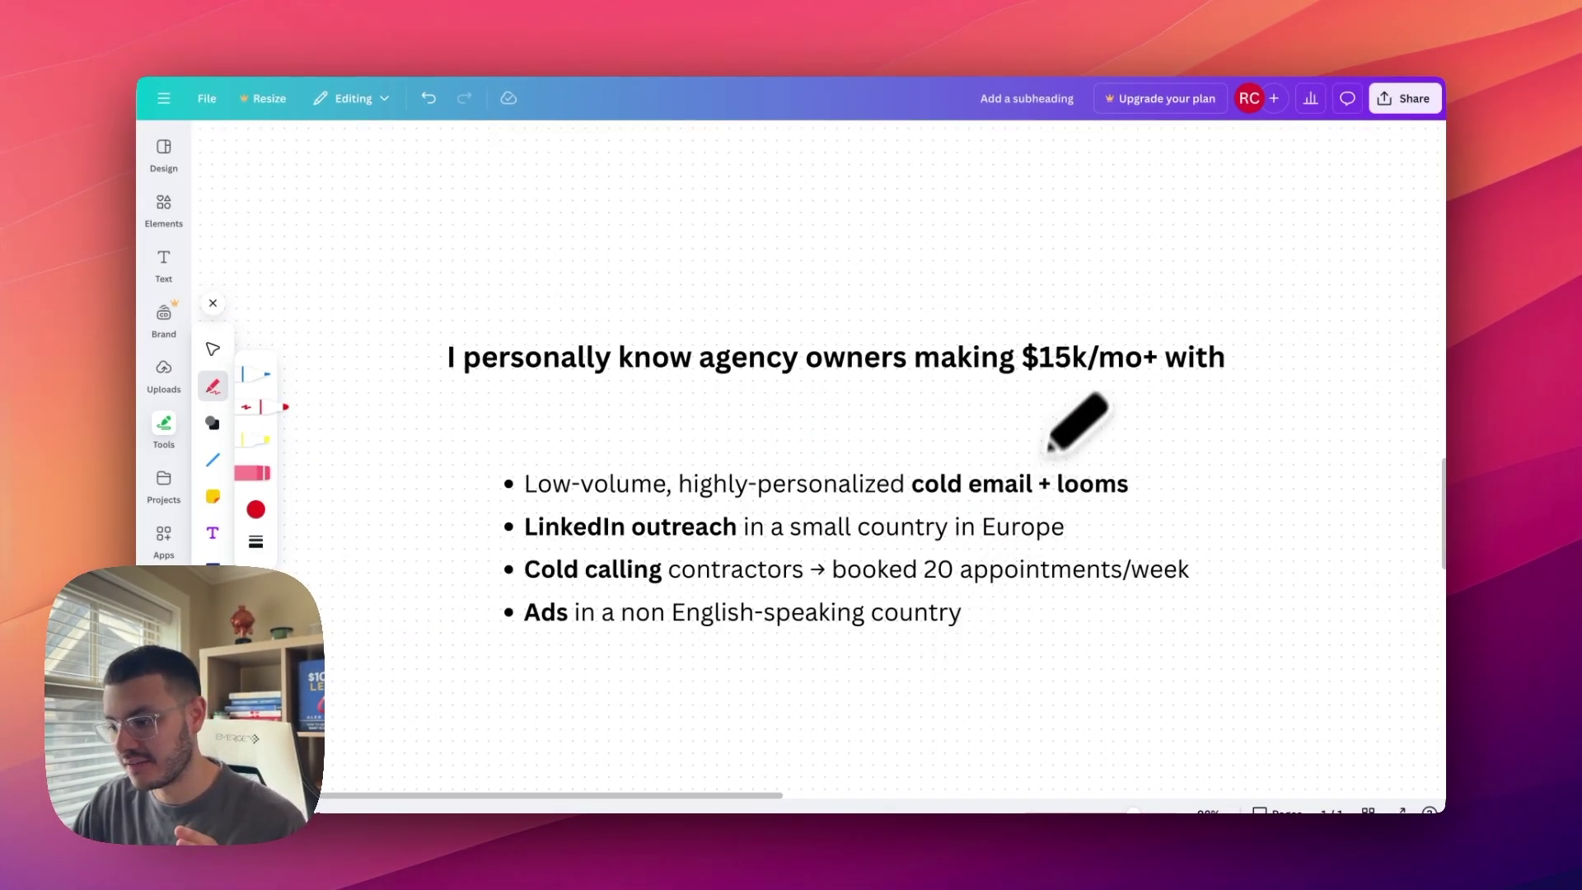
Step: Underline '$15k/mo+' and draw red check marks after the Europe and cold calling bullets
drag(1027, 381, 1147, 378)
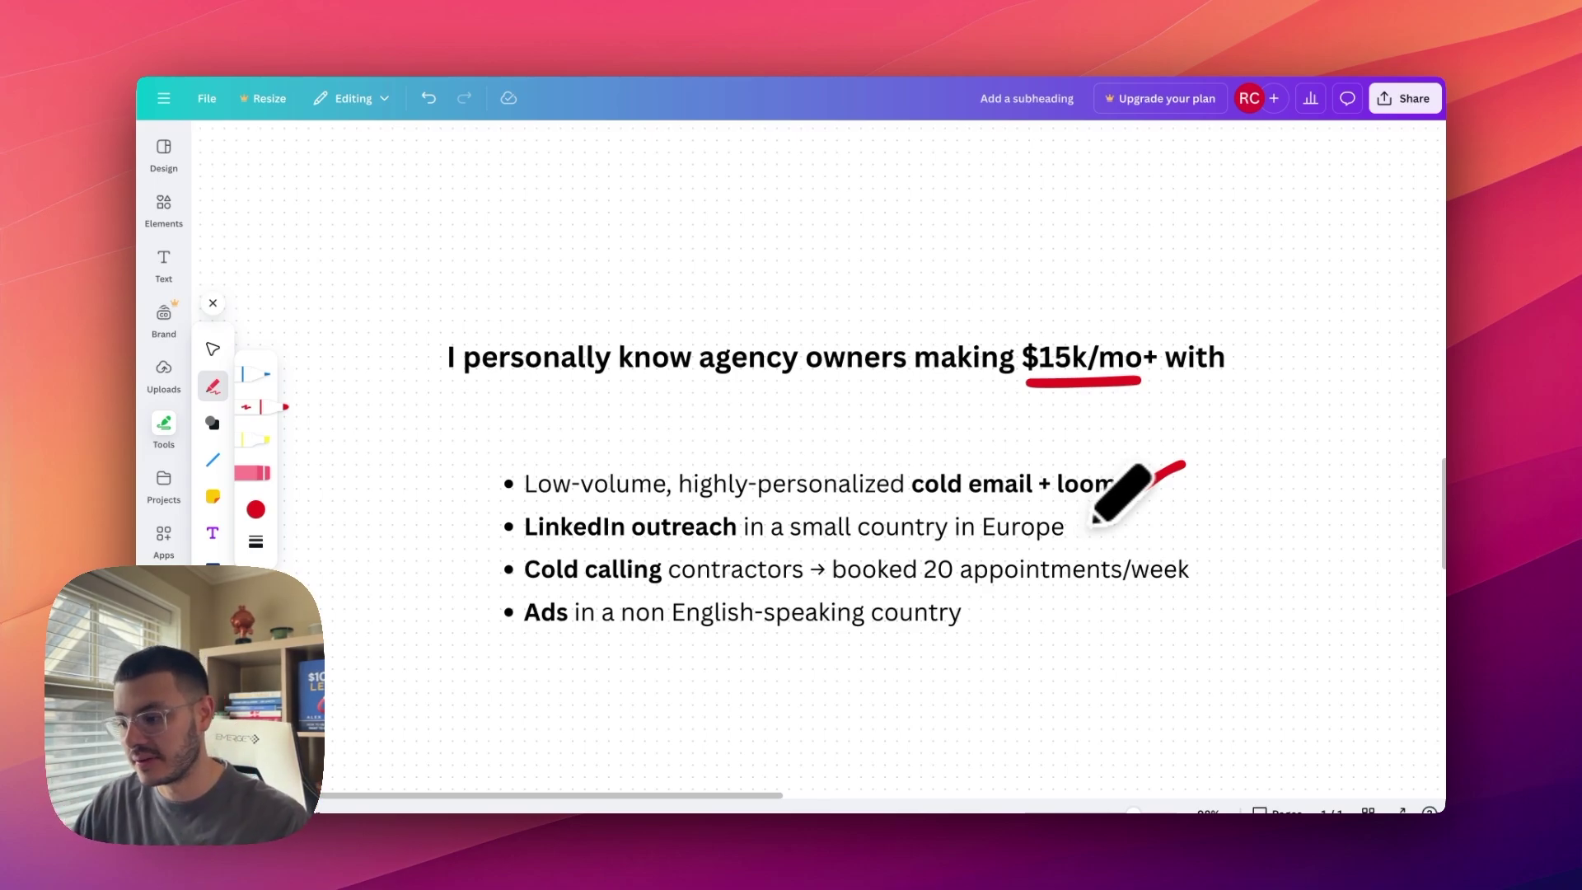
mouse_move(1071, 521)
mouse_down()
mouse_move(1084, 534)
mouse_move(1119, 508)
mouse_up()
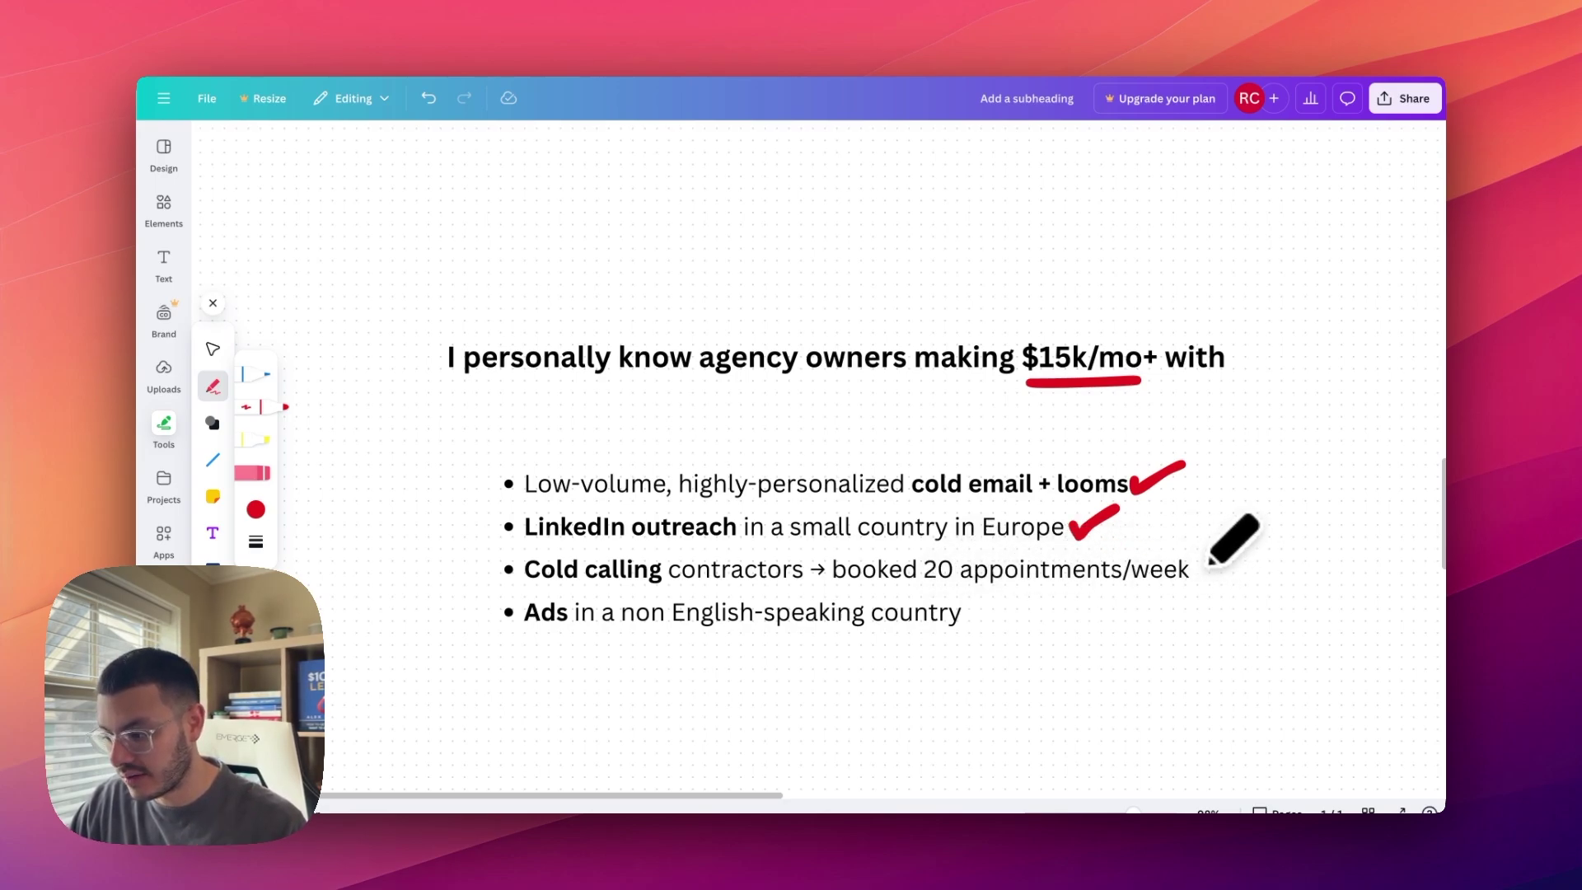
mouse_move(1197, 567)
mouse_down()
mouse_move(1210, 578)
mouse_move(1251, 545)
mouse_up()
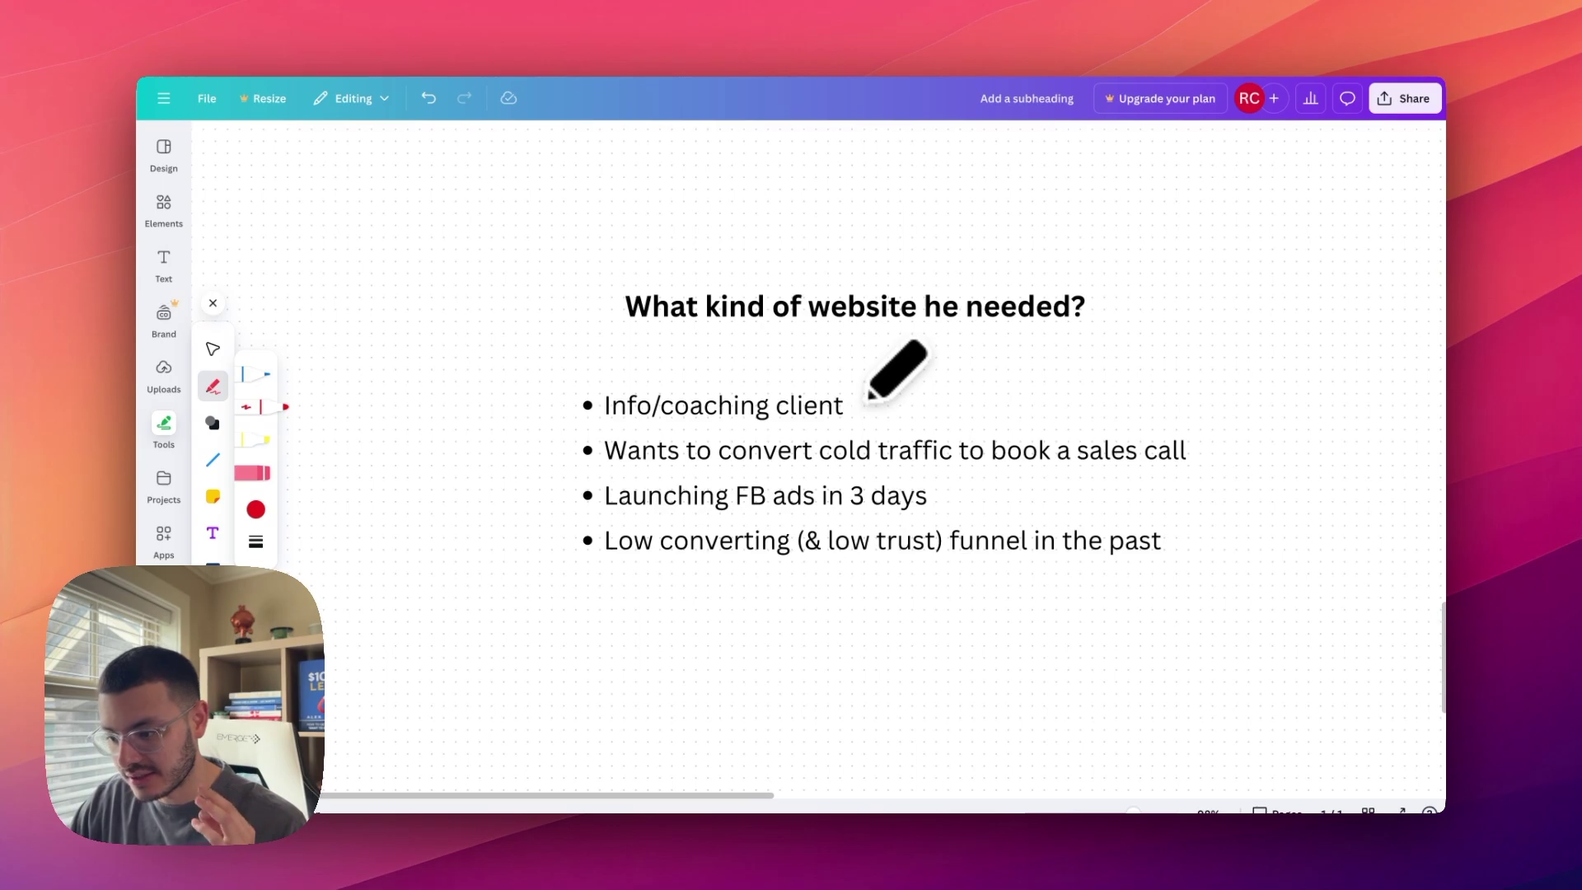
Step: Add red dashes after the Info/coaching client, book a sales call and Launching FB ads bullets
drag(854, 403, 888, 403)
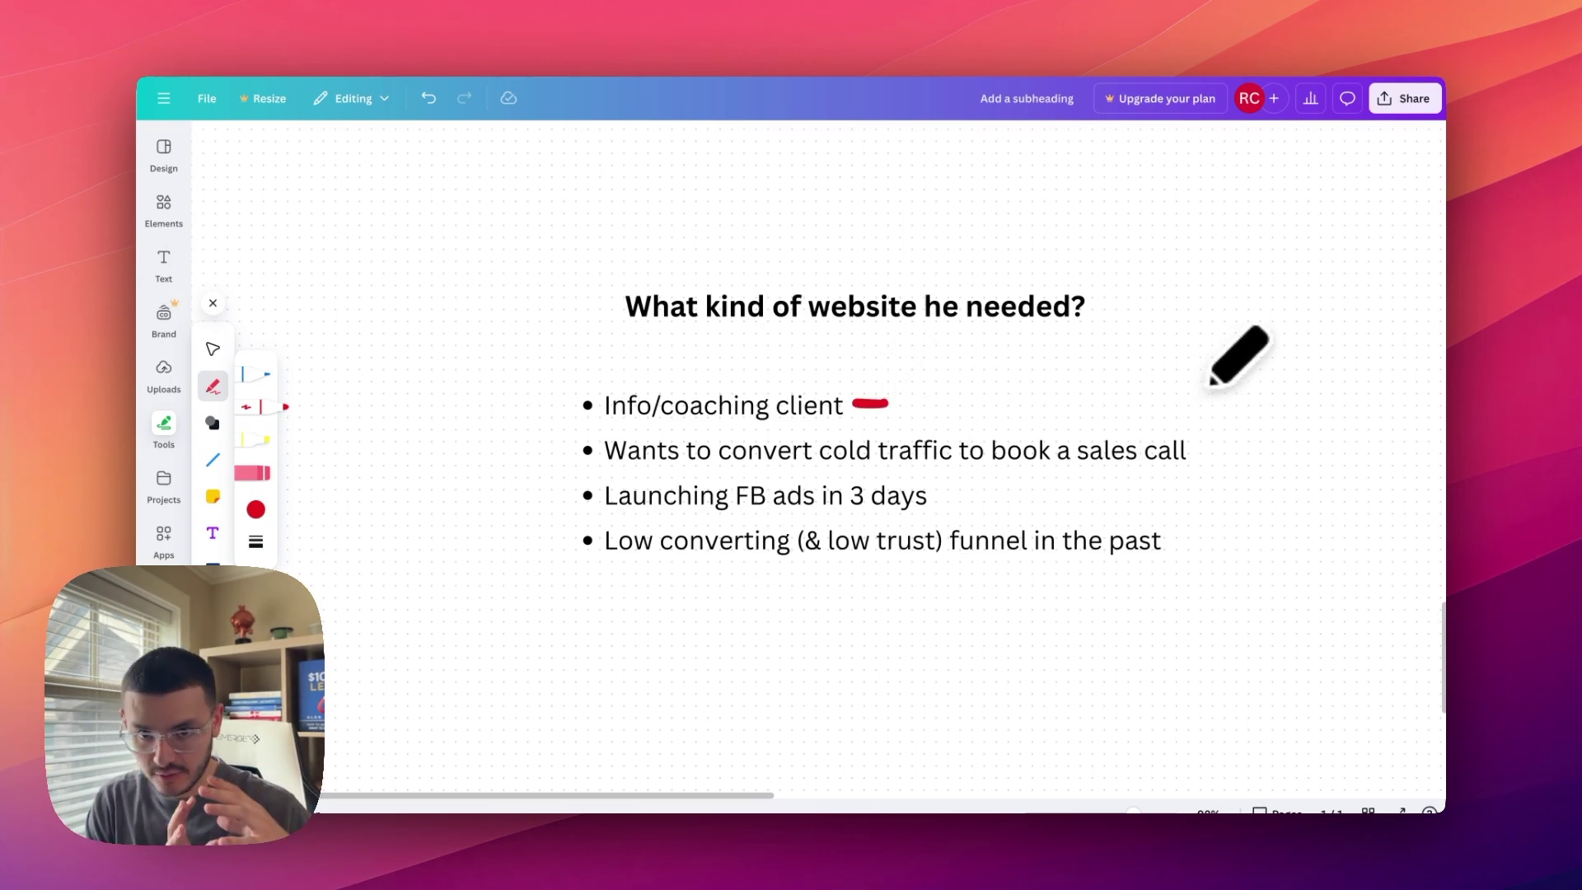
drag(1186, 452, 1217, 453)
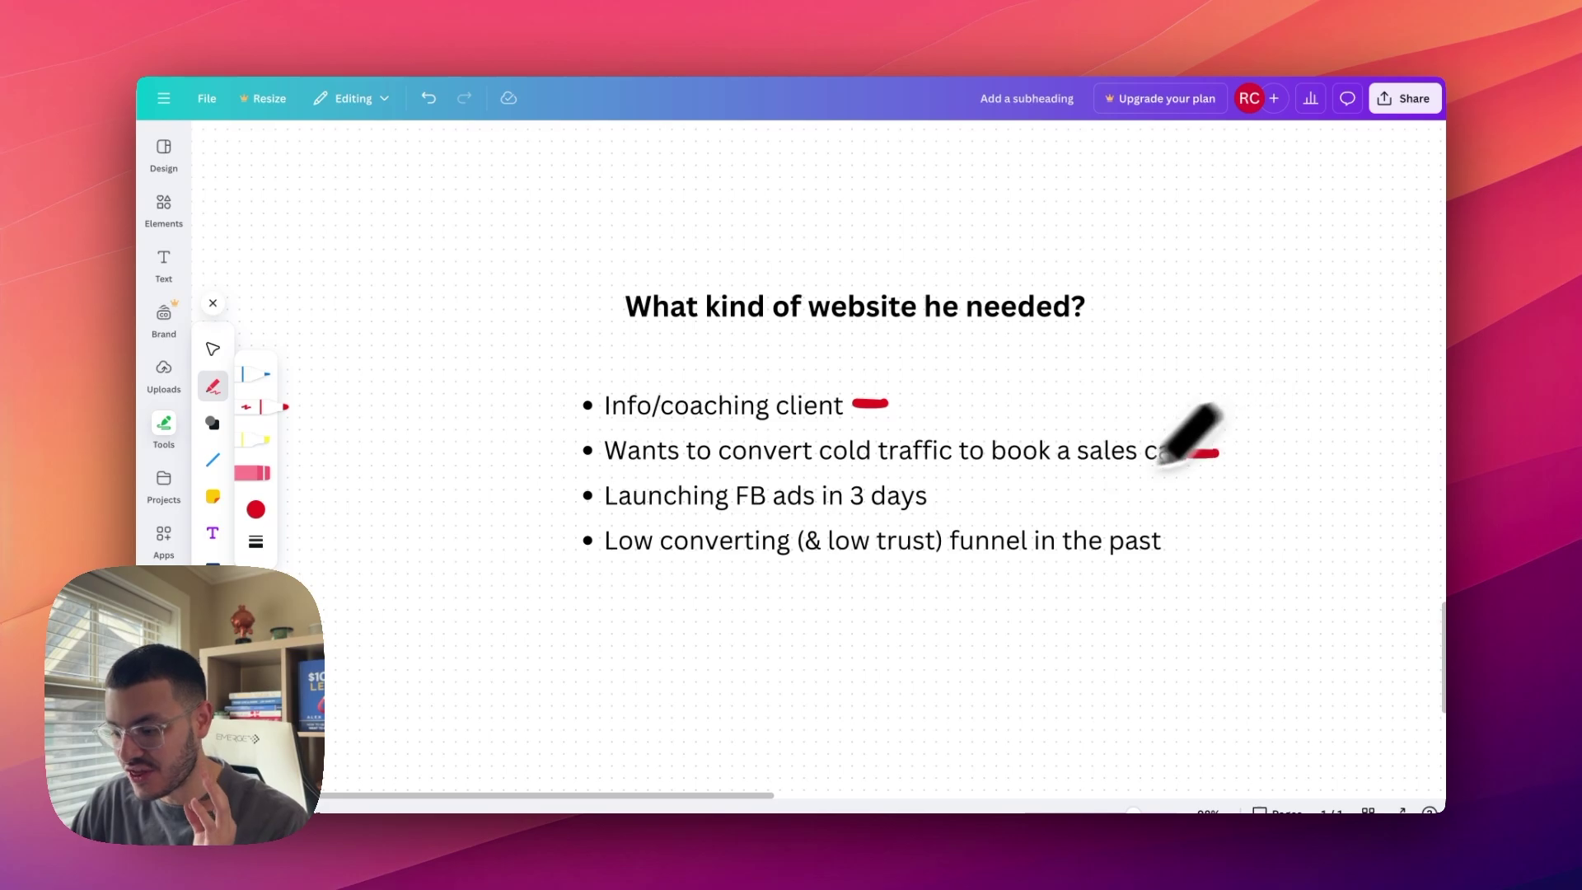
drag(936, 499, 977, 498)
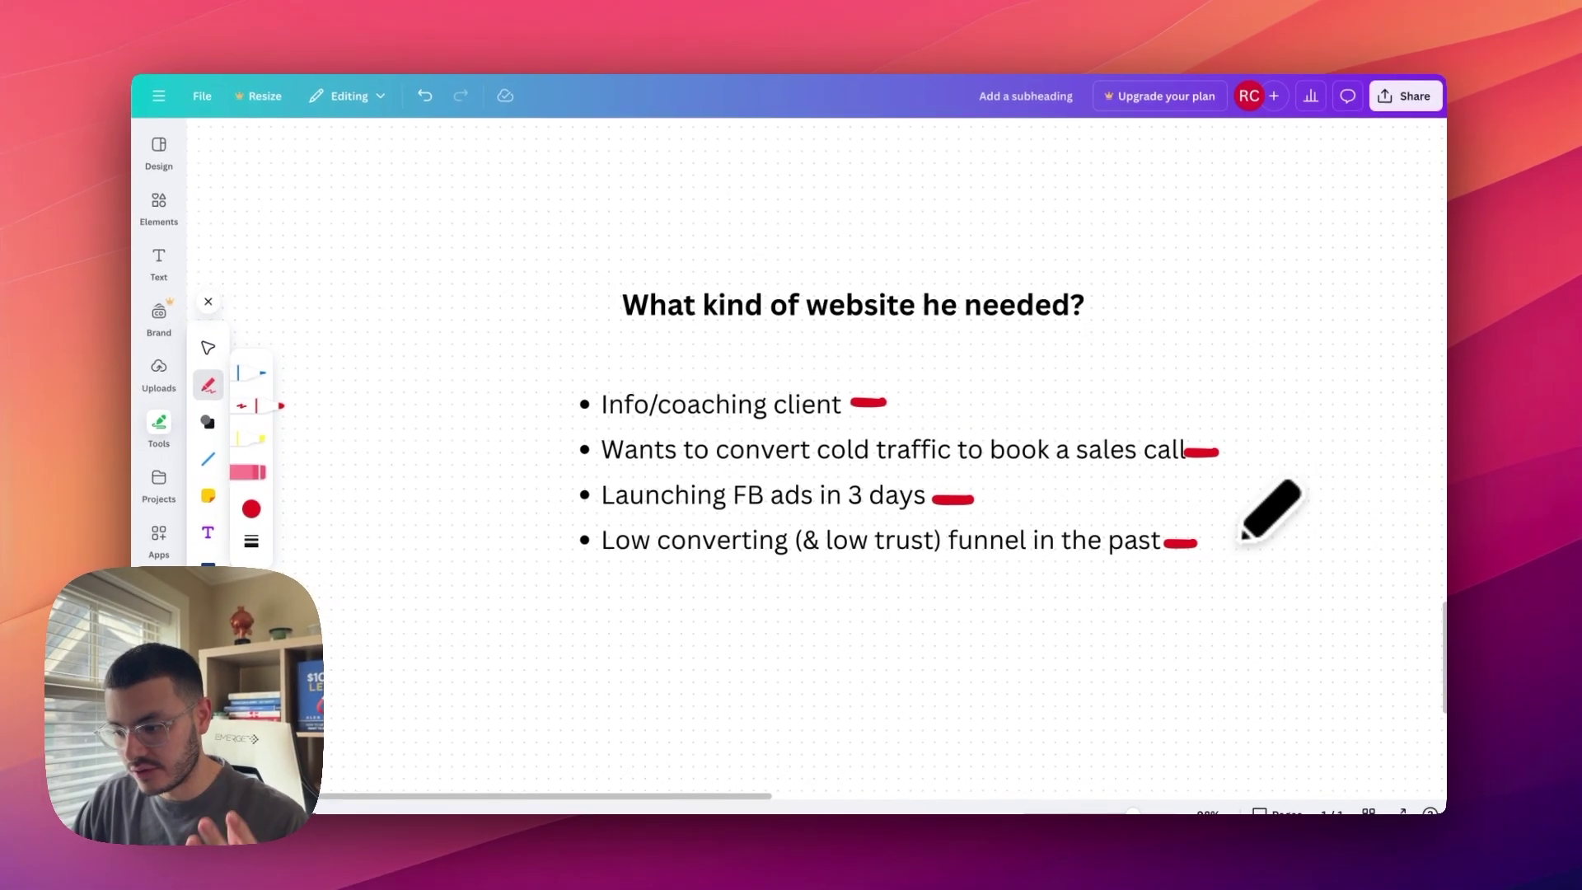
scroll(1238, 544, left, 2)
scroll(1238, 544, down, 1)
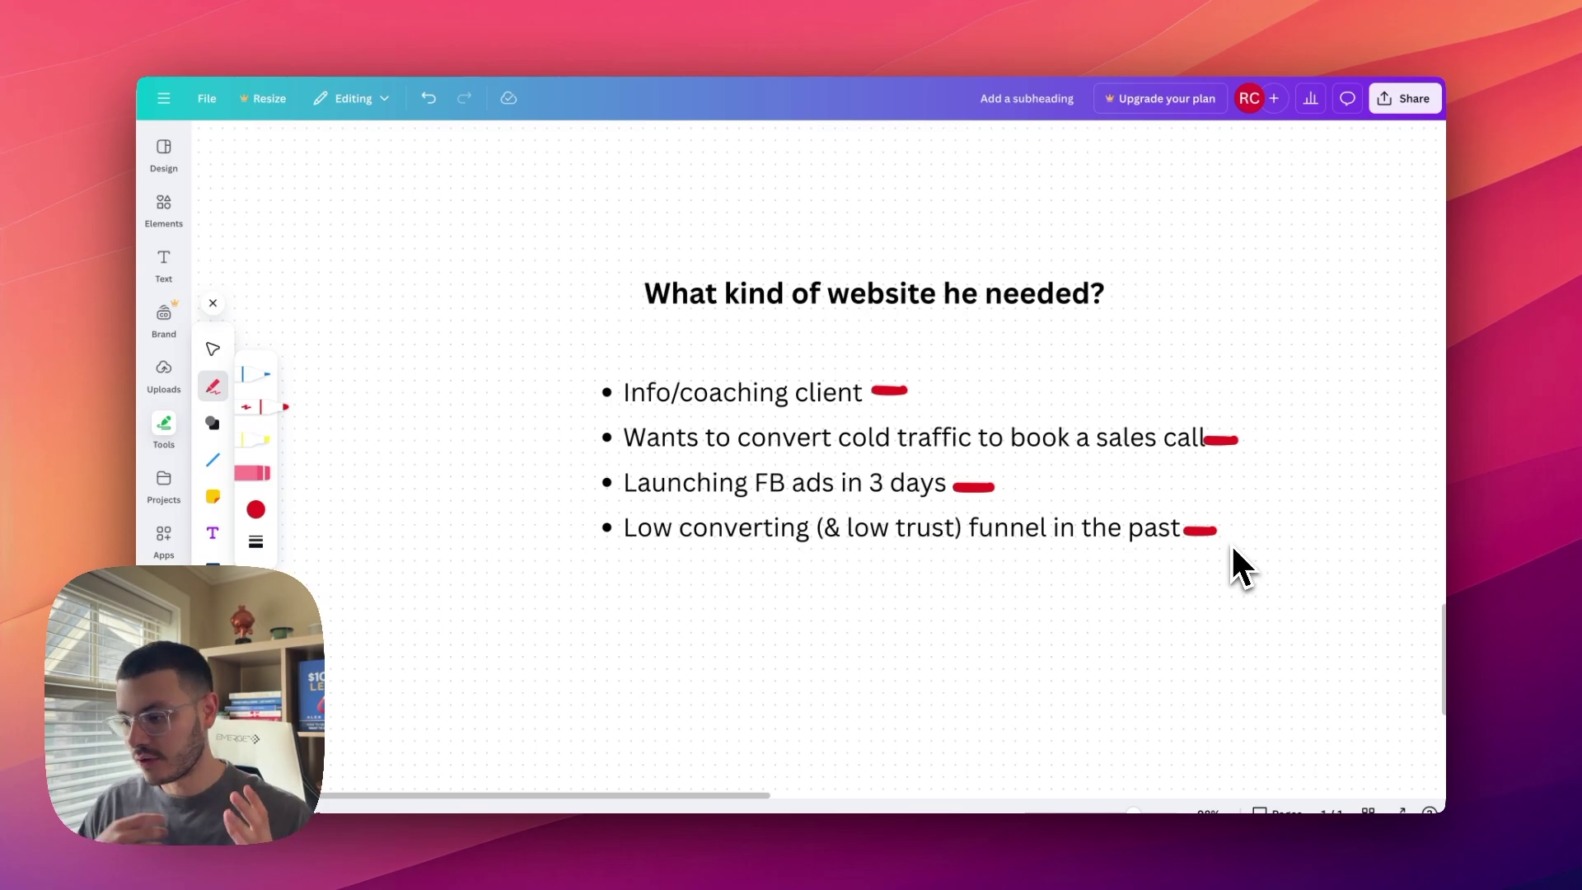
scroll(1418, 540, right, 10)
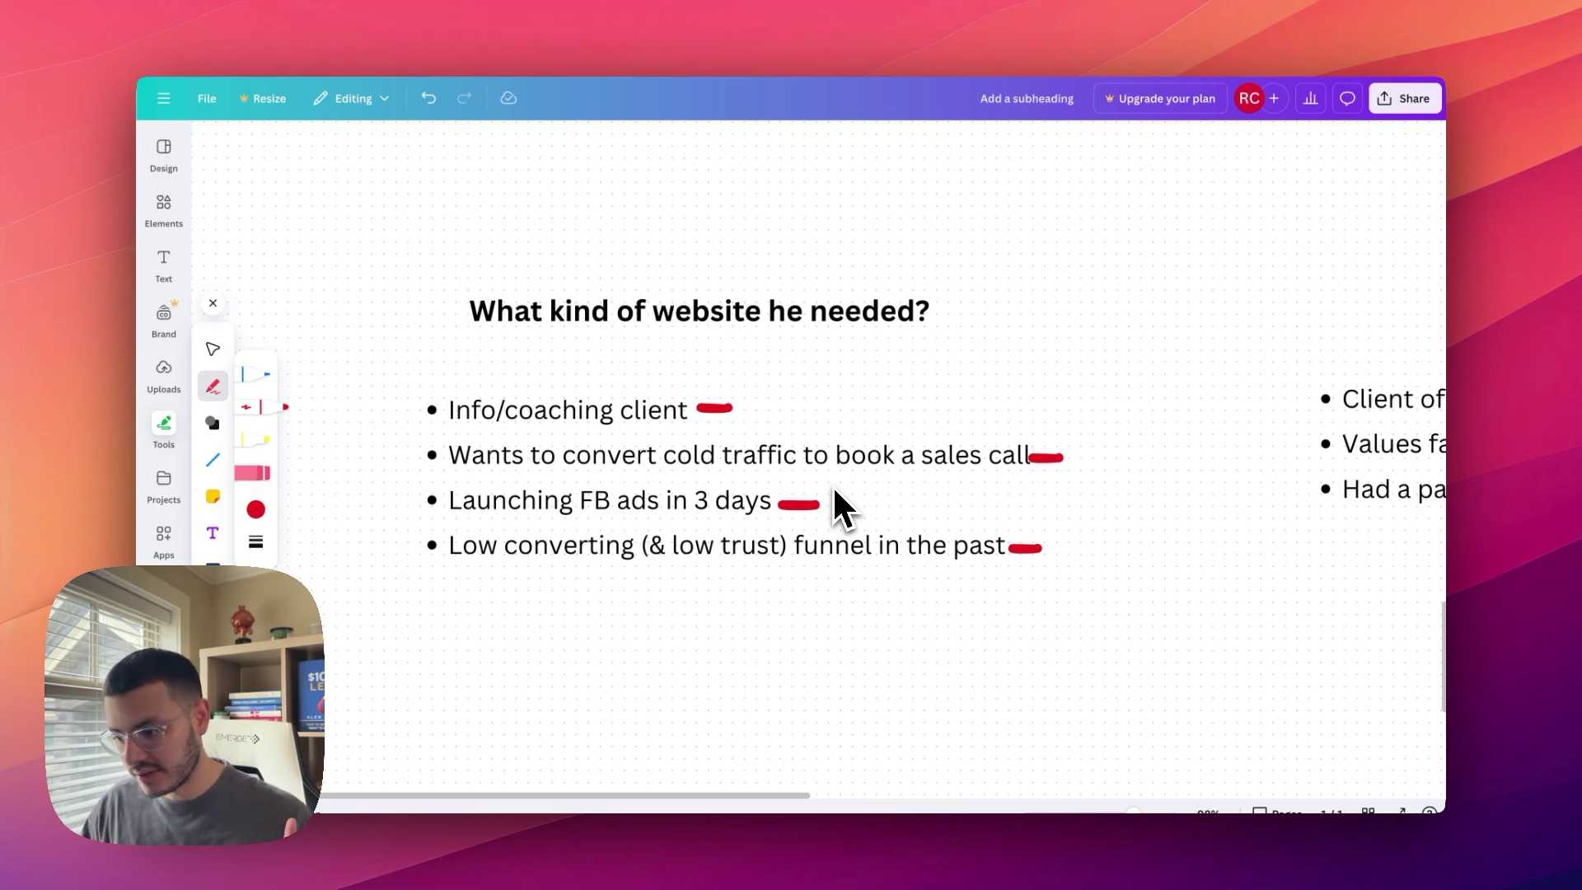
scroll(870, 391, right, 10)
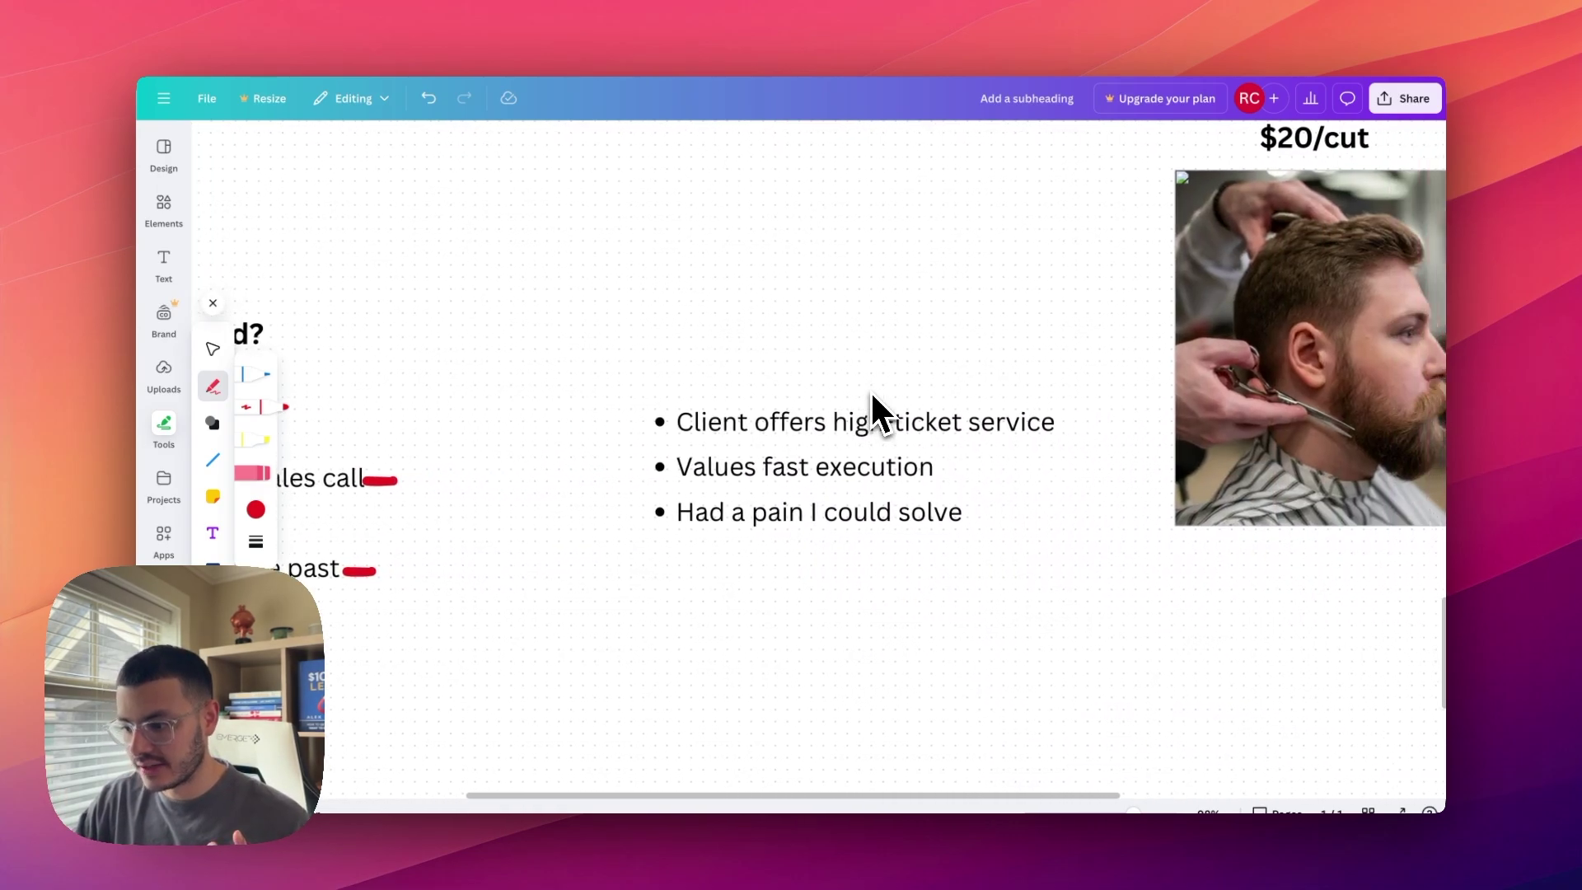
scroll(870, 389, up, 3)
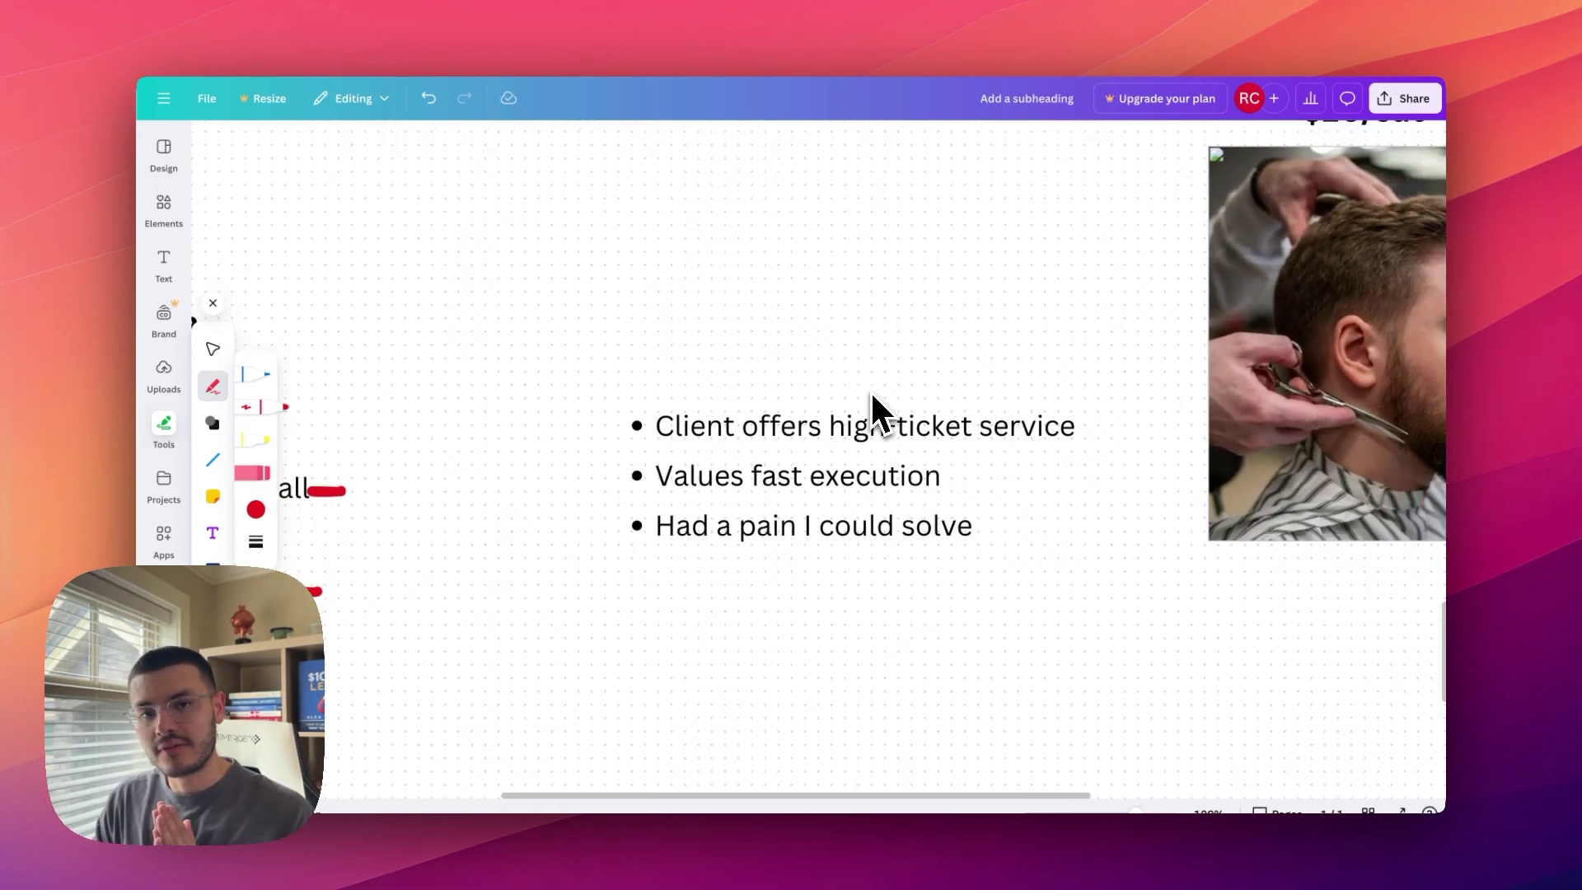
scroll(871, 389, down, 5)
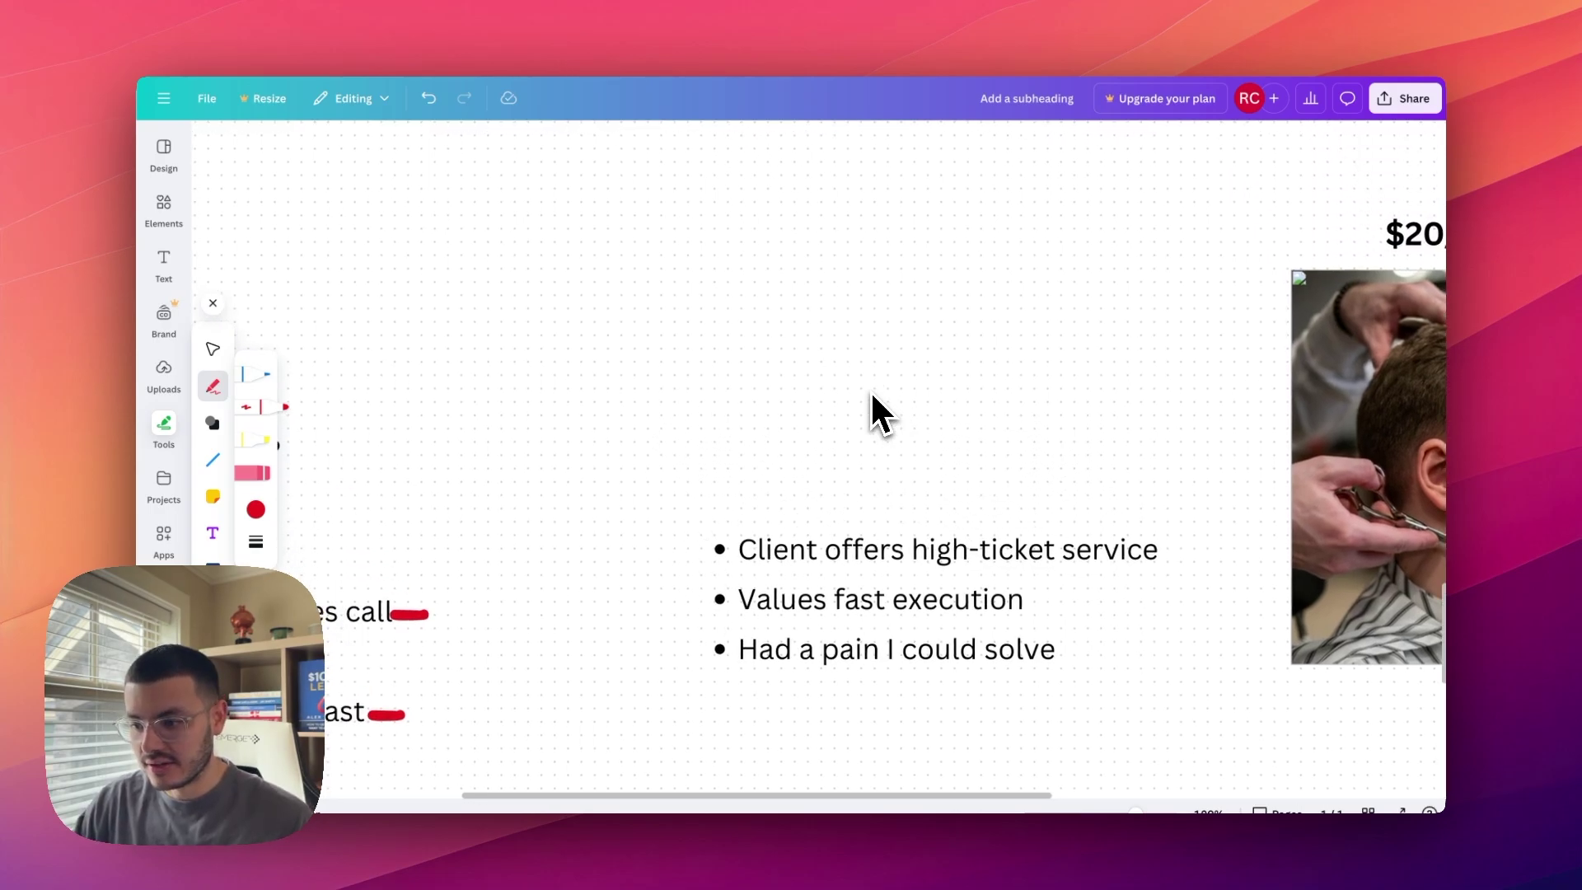
scroll(870, 389, left, 15)
scroll(870, 389, up, 5)
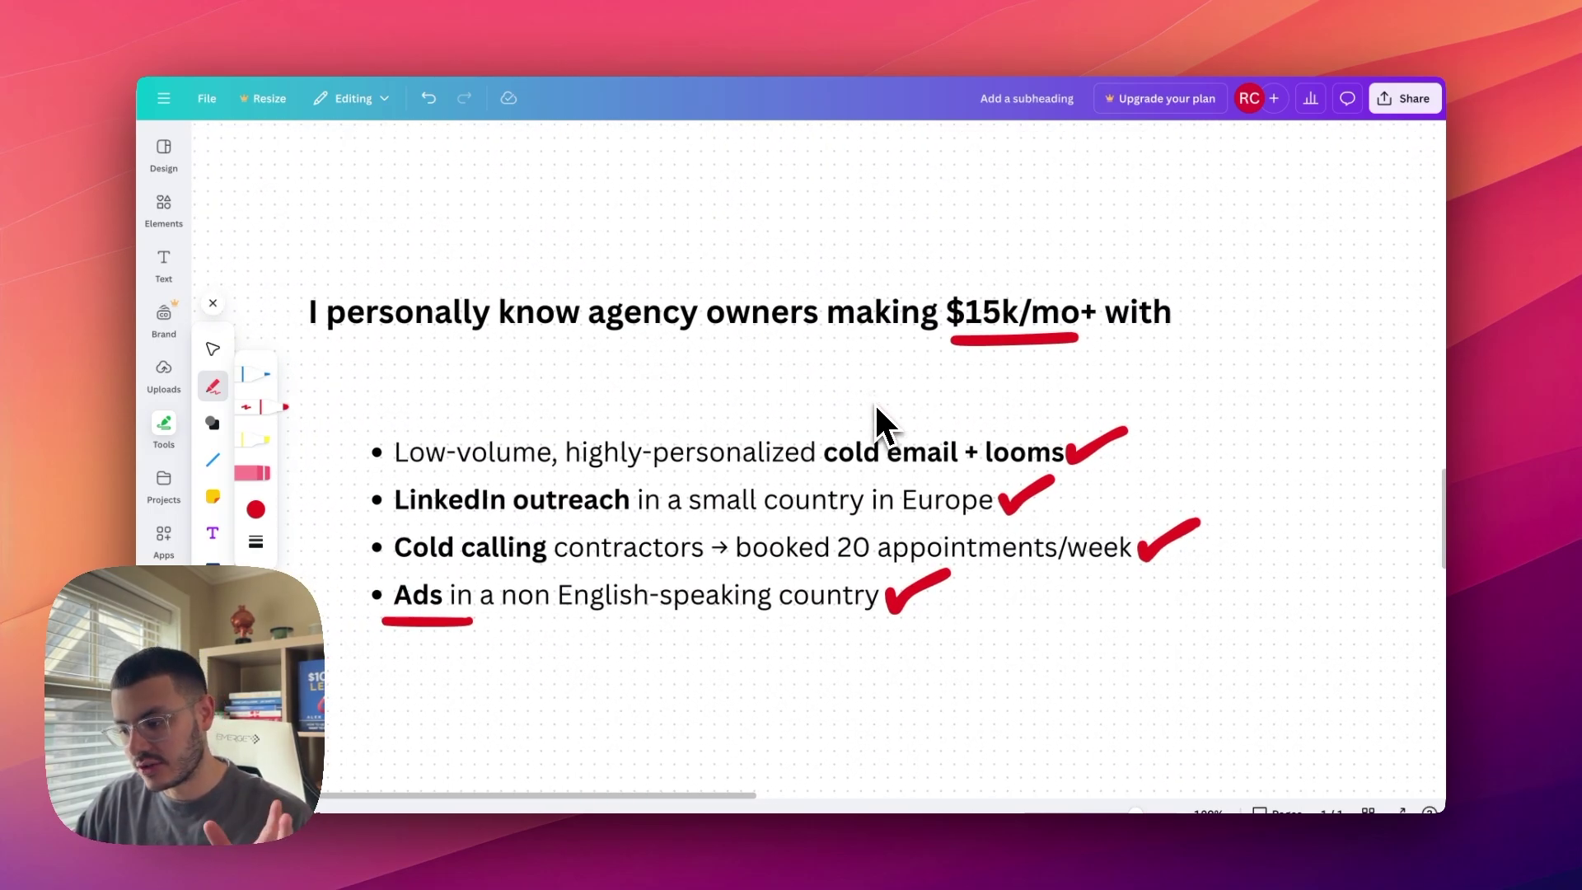
scroll(877, 409, down, 10)
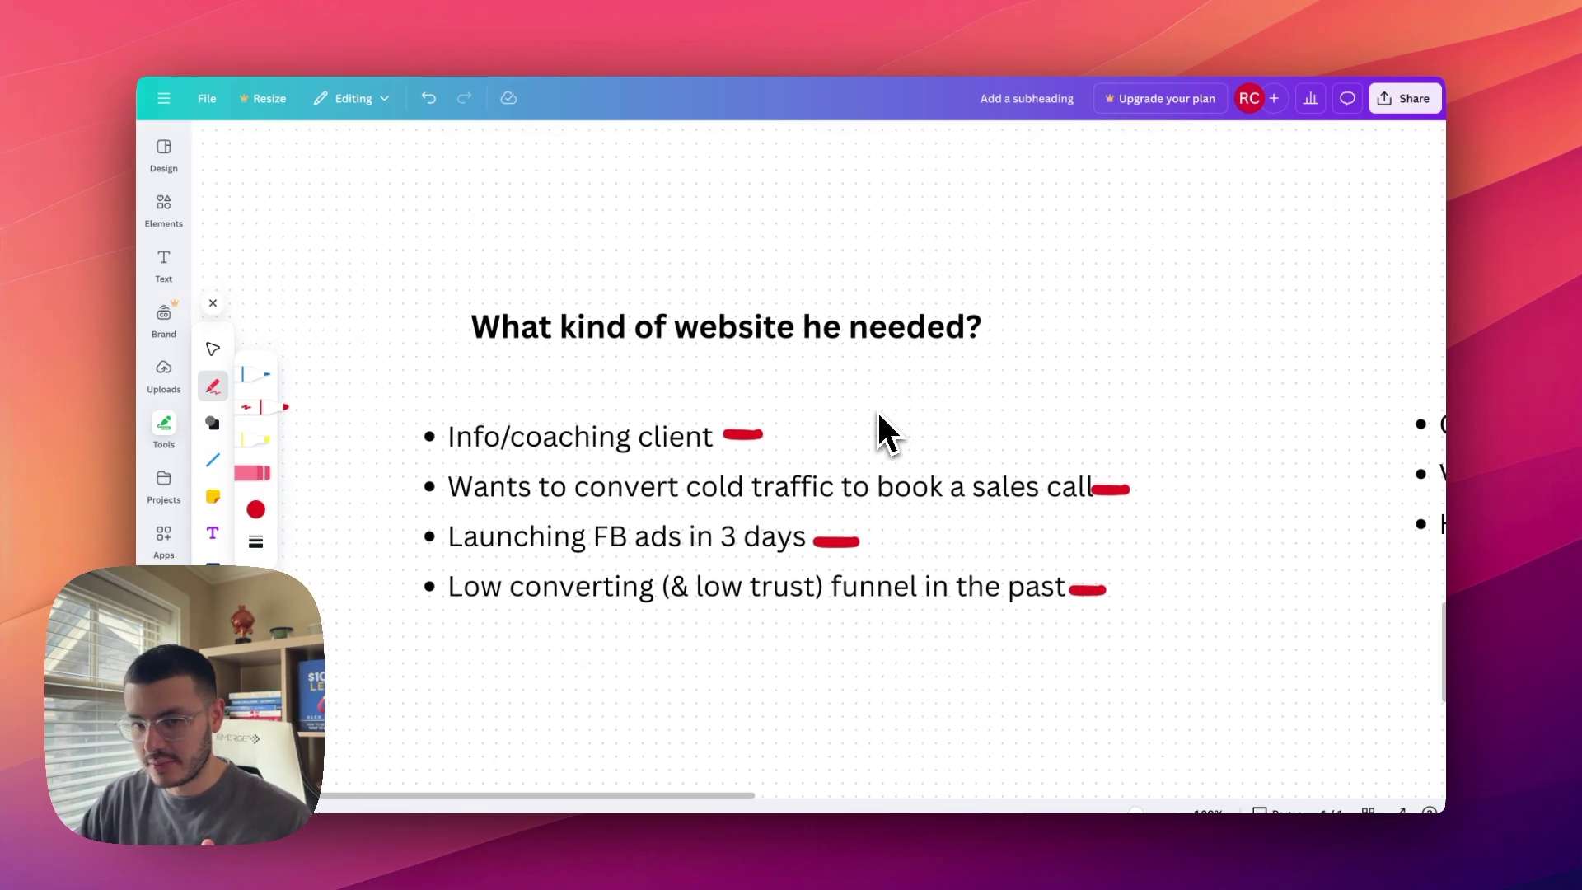
scroll(876, 409, down, 1)
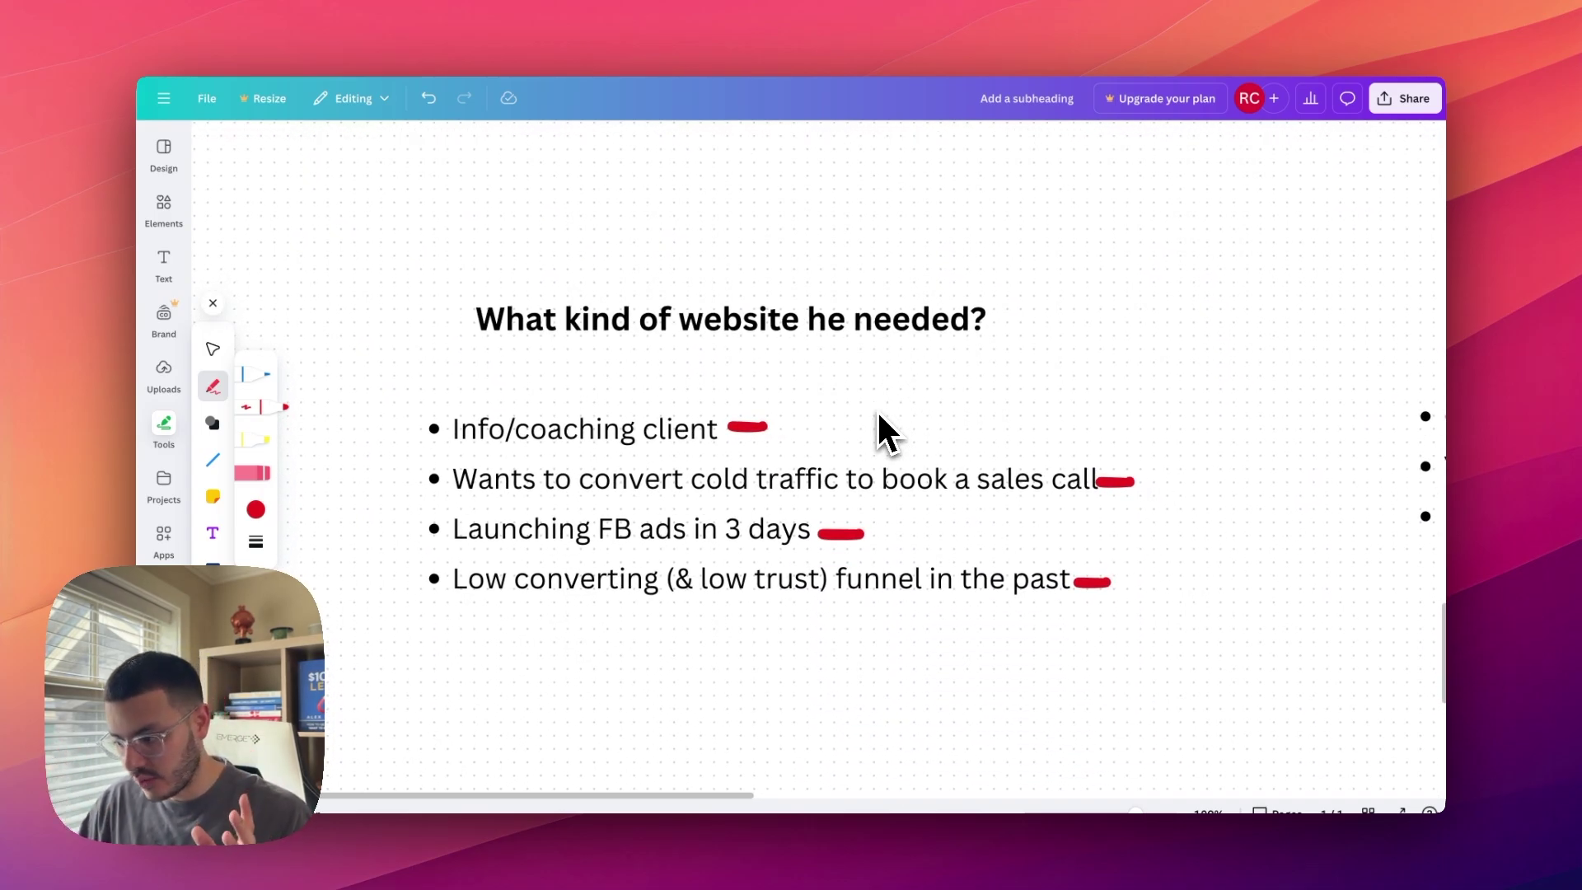
scroll(877, 409, right, 10)
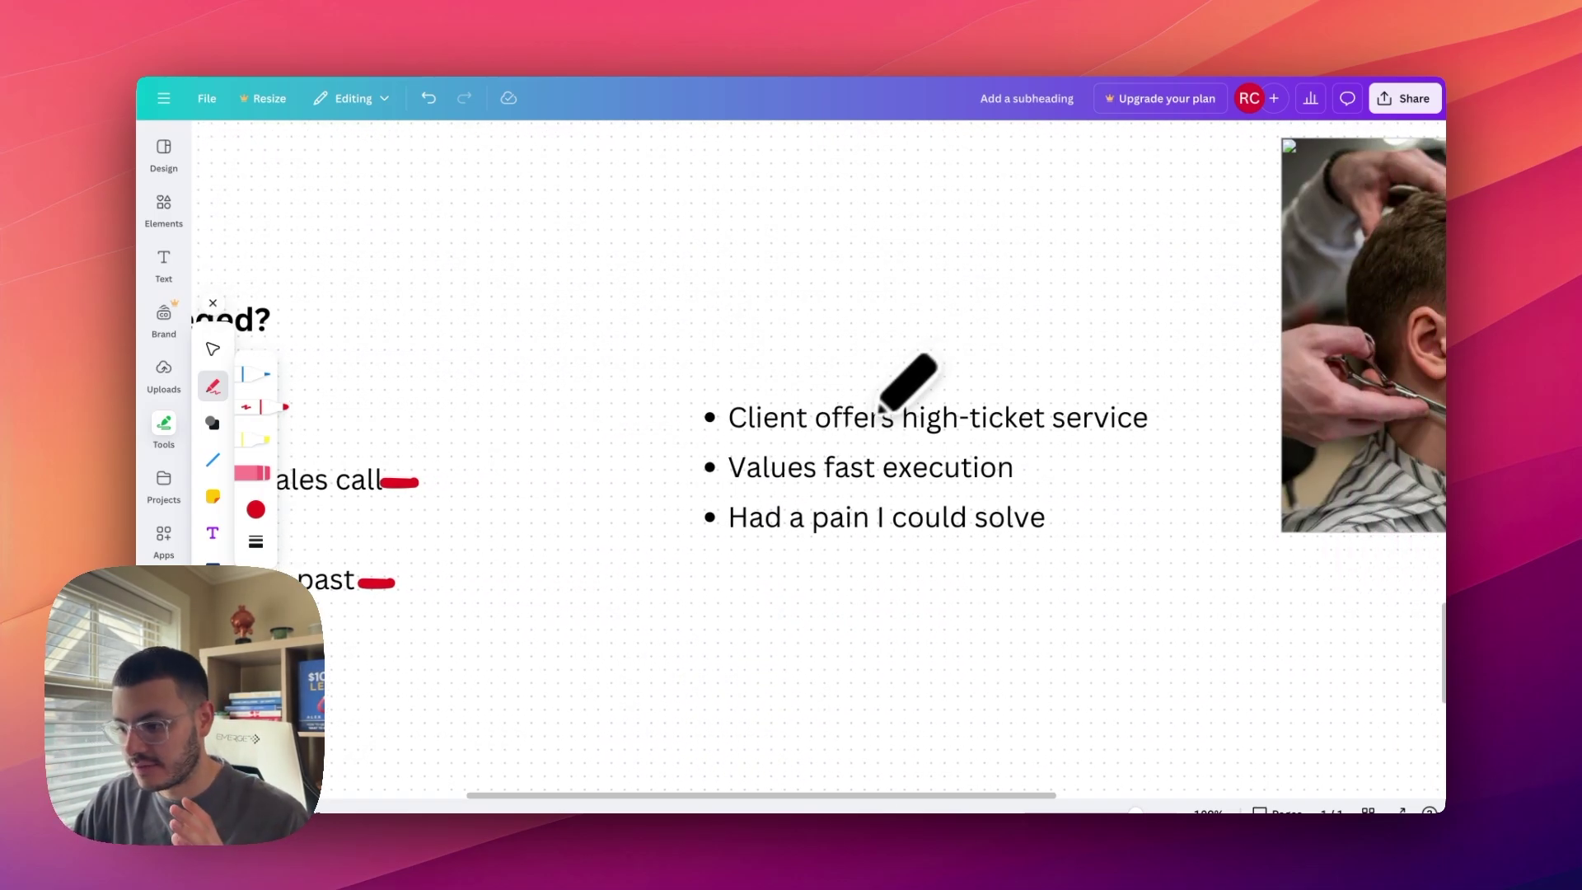
Step: Dash the high-ticket service, Values fast execution and Had a pain I could solve bullets, undoing a stray stroke
scroll(880, 408, up, 2)
scroll(880, 408, right, 2)
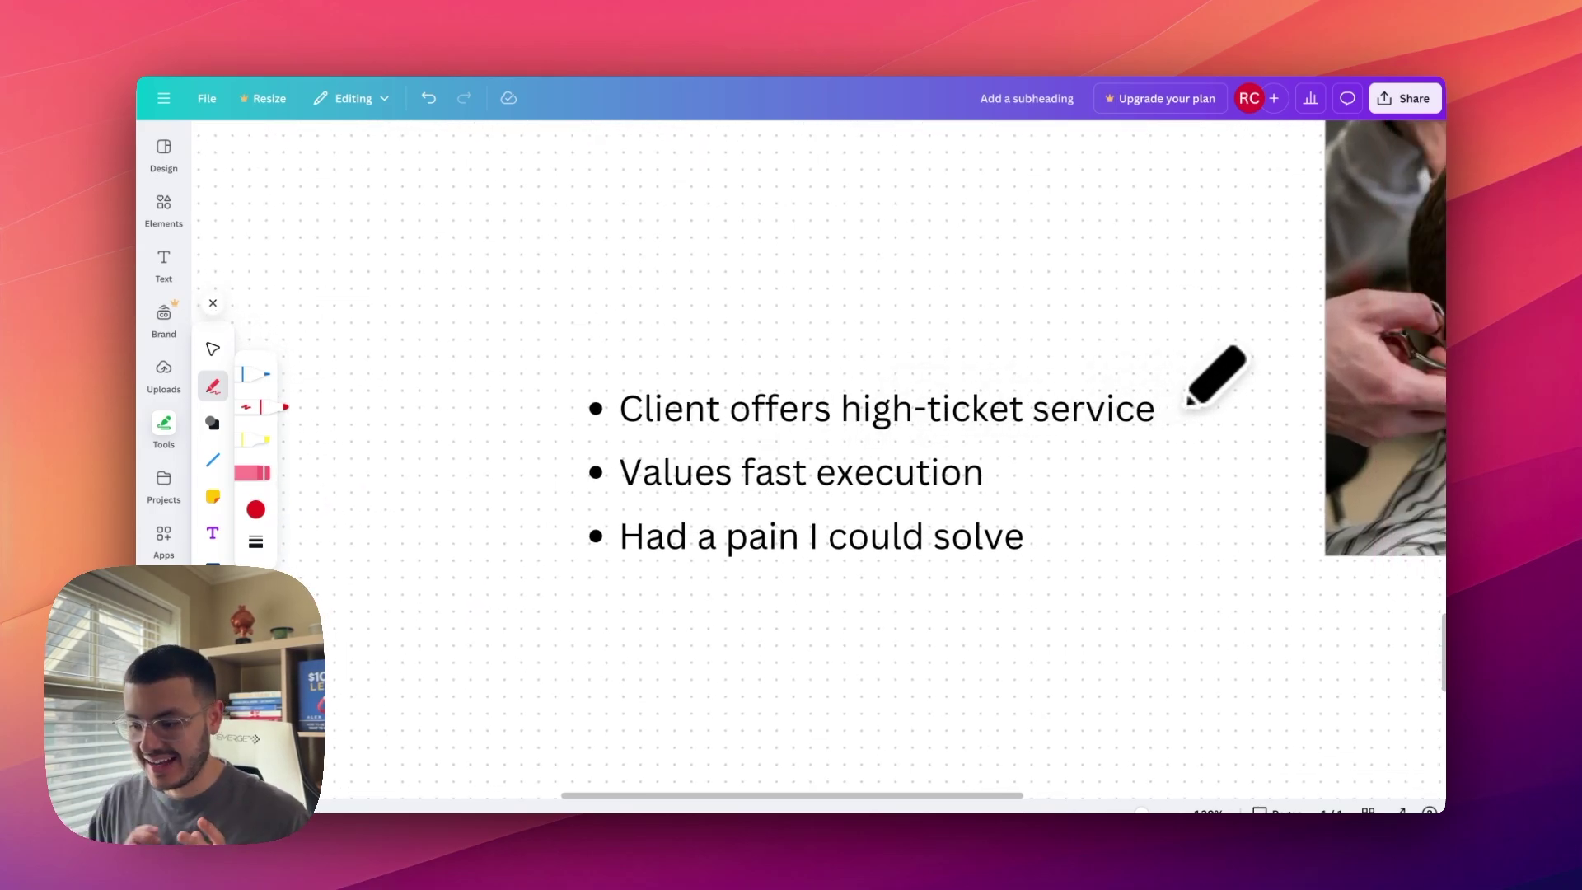
drag(1158, 414, 1211, 414)
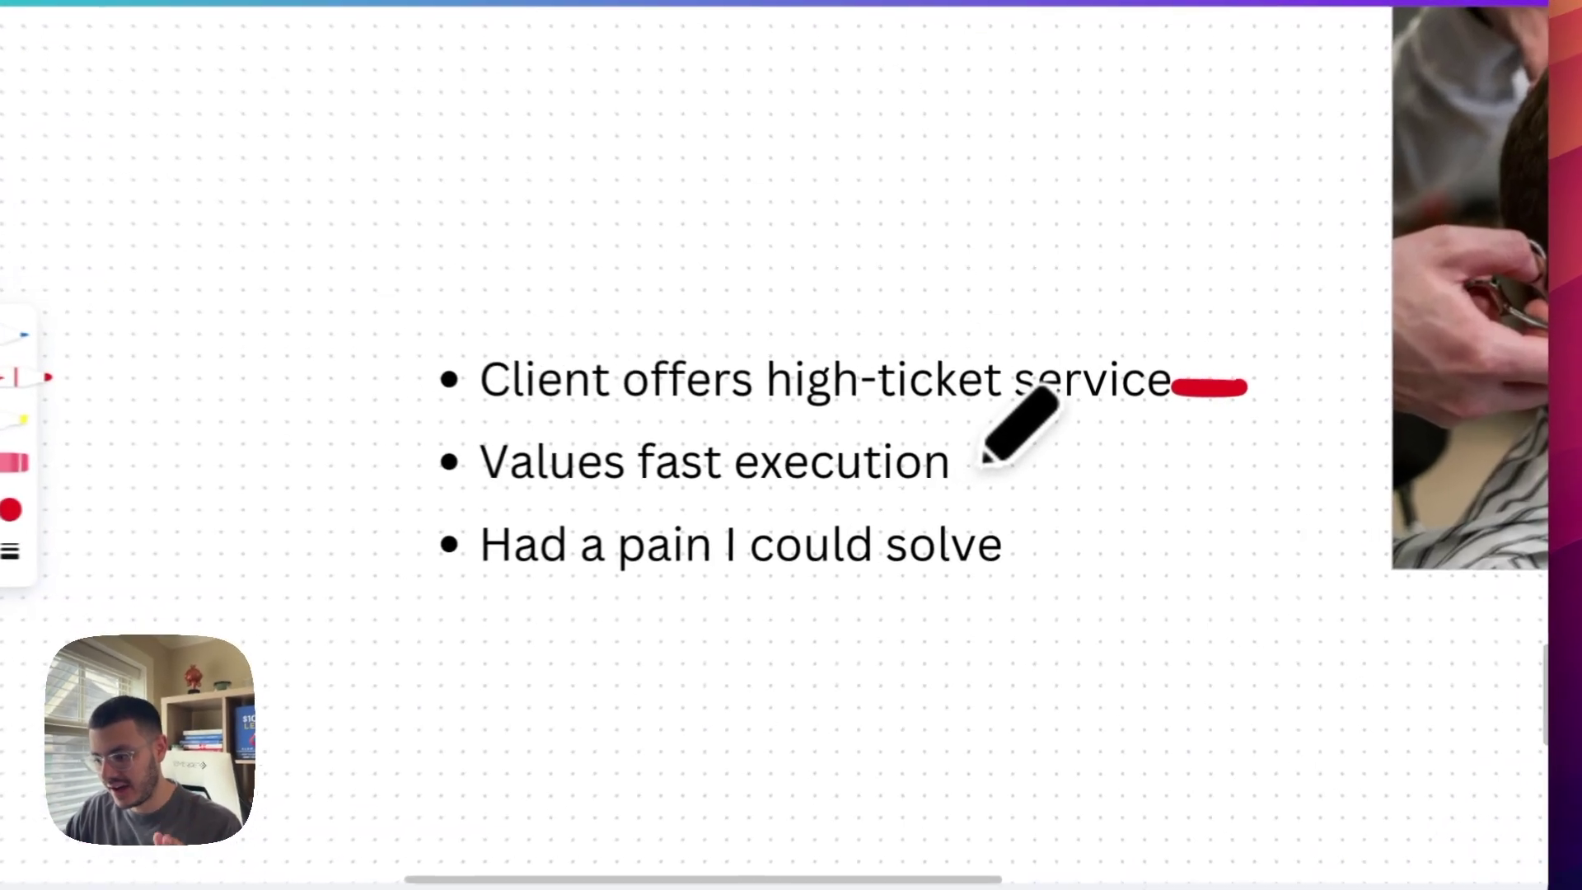
drag(990, 476, 1028, 477)
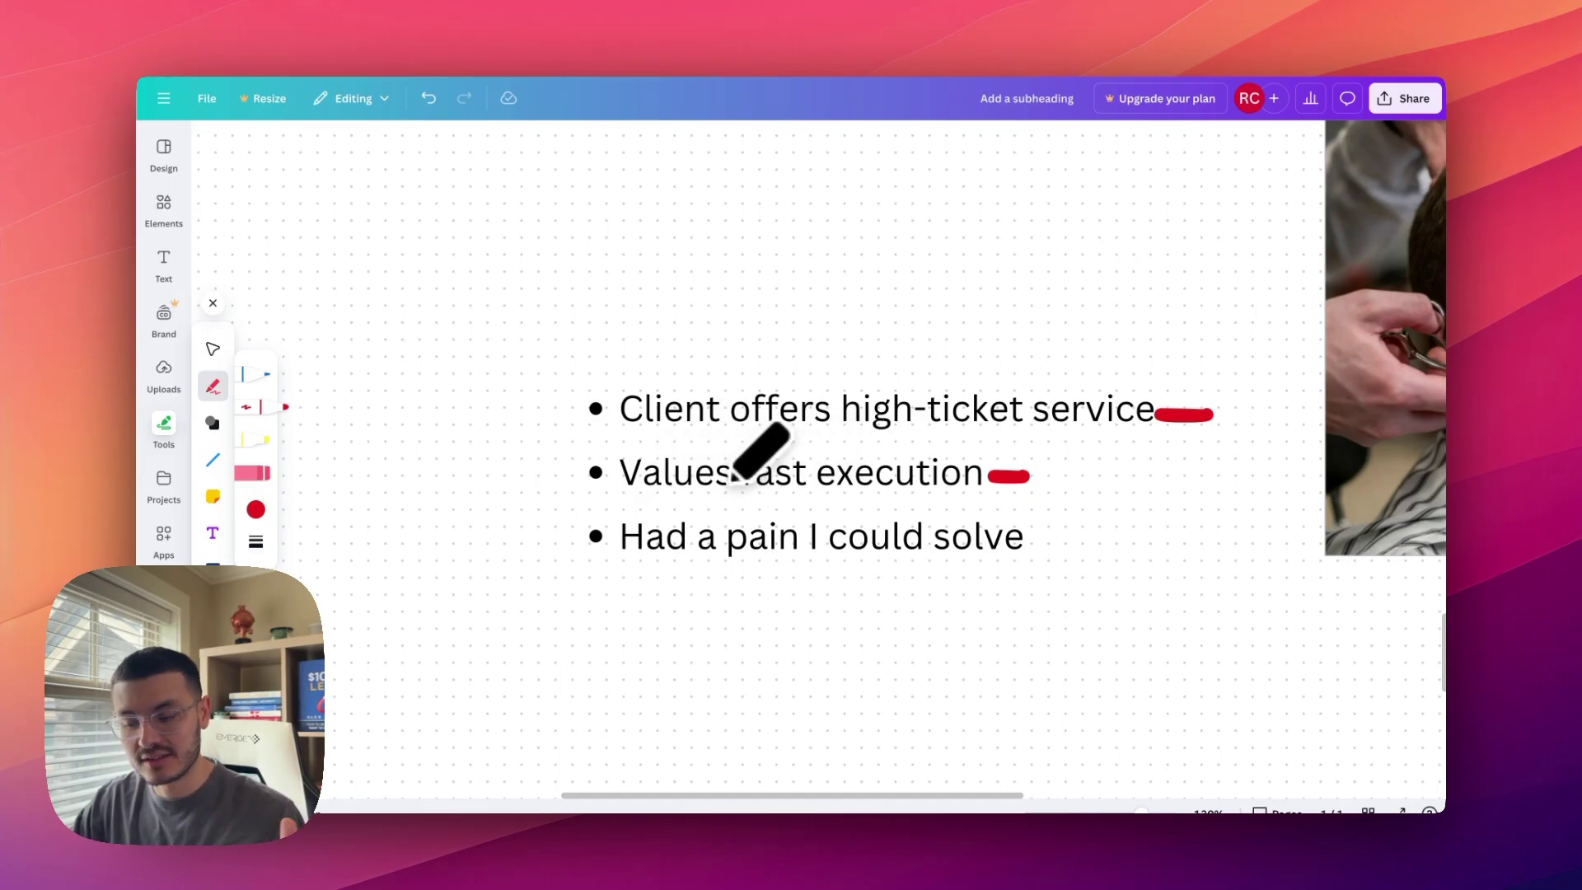
key(super+z)
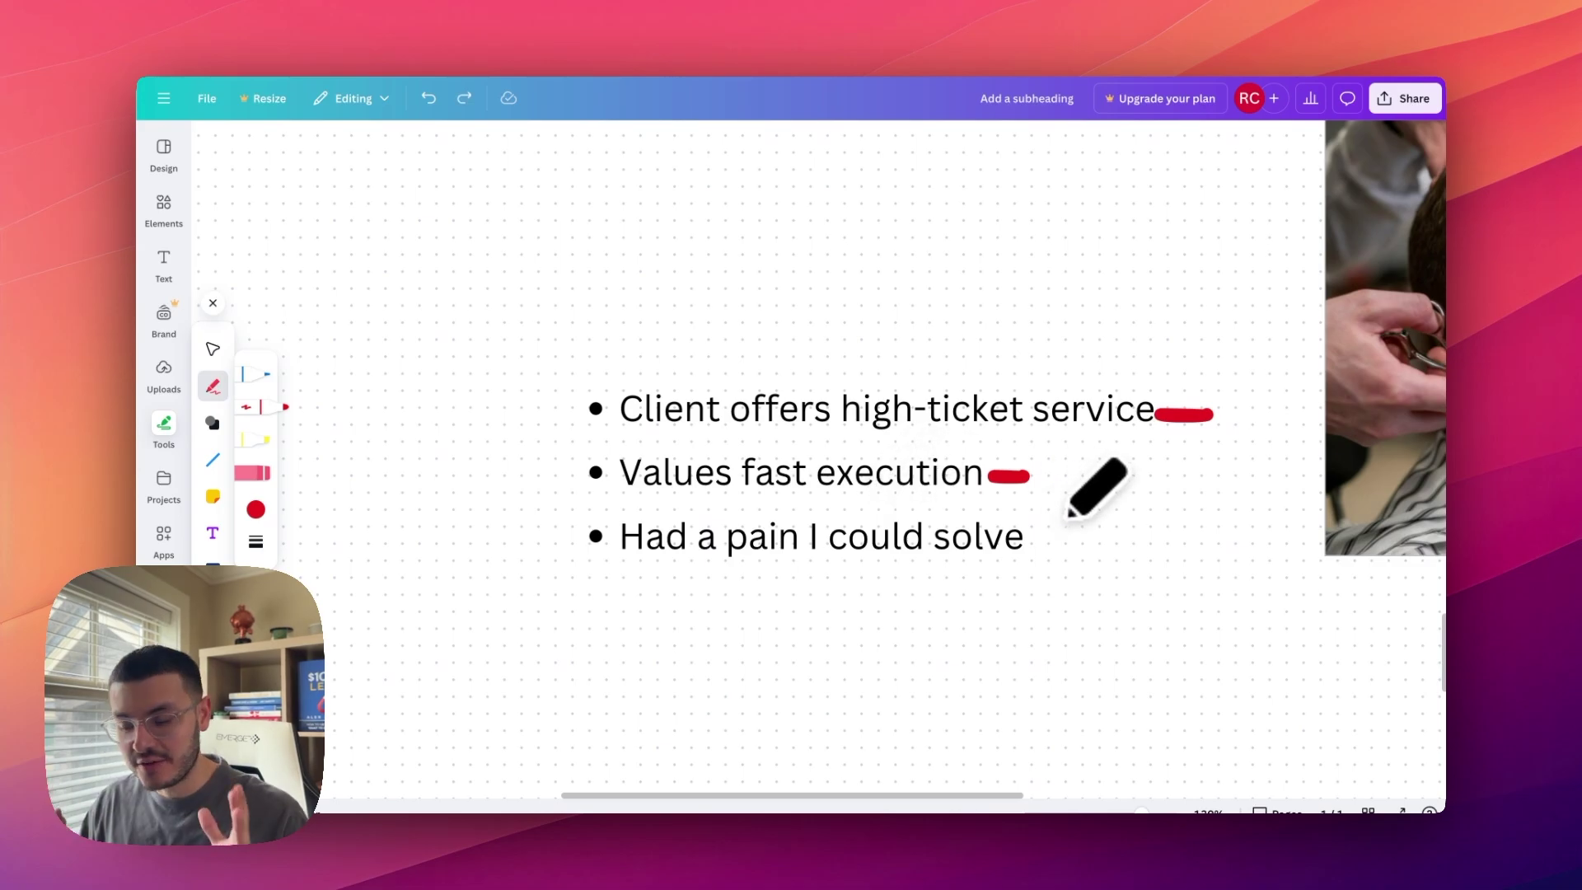
drag(1038, 540, 1071, 540)
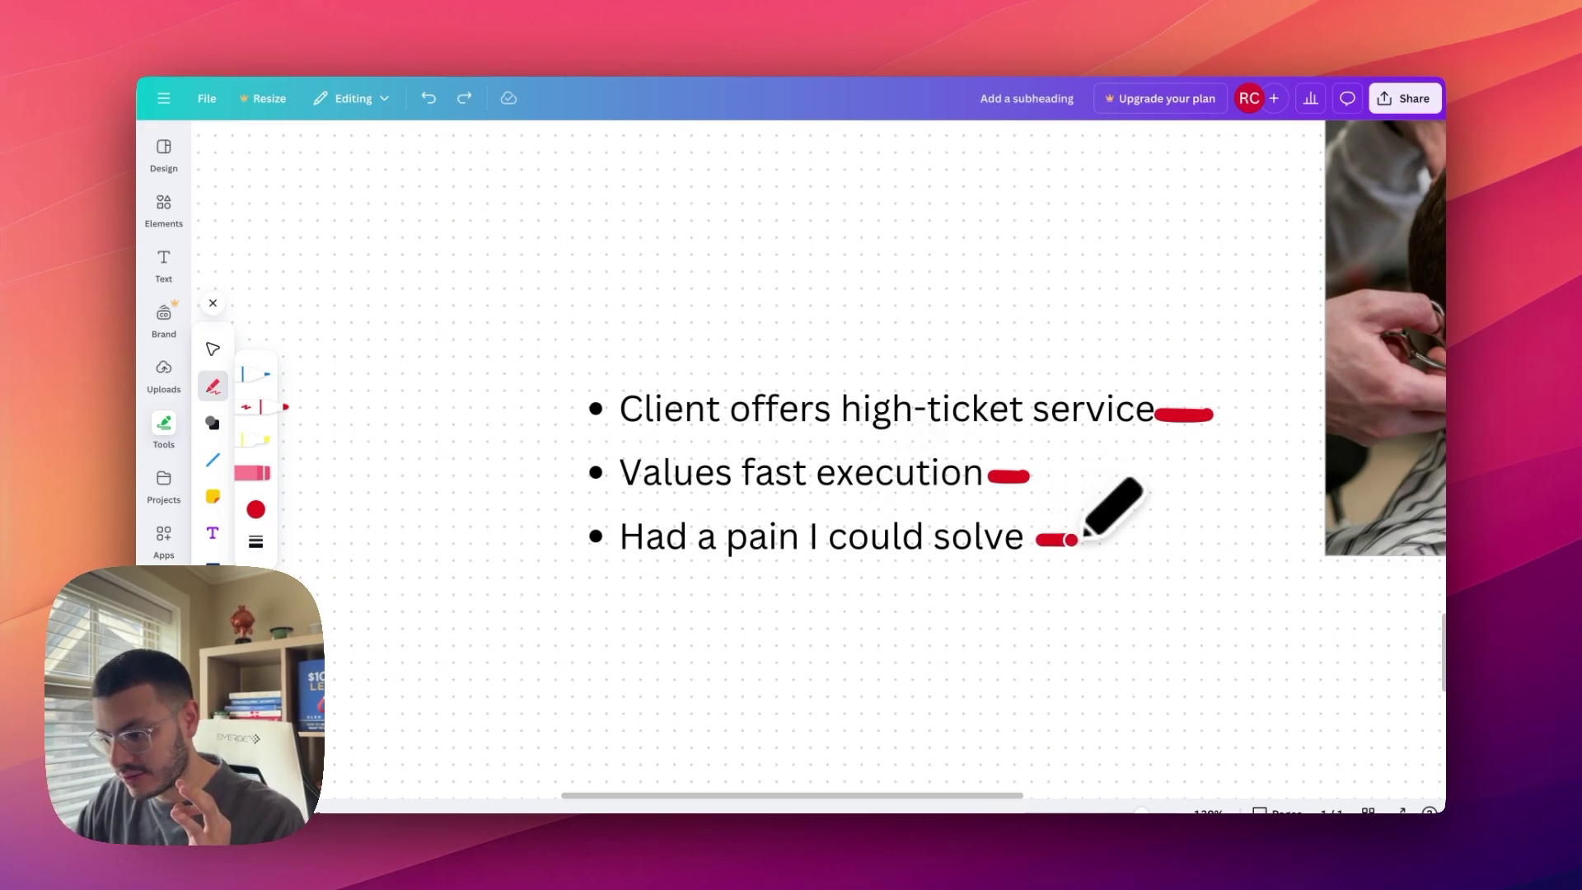
scroll(901, 513, left, 15)
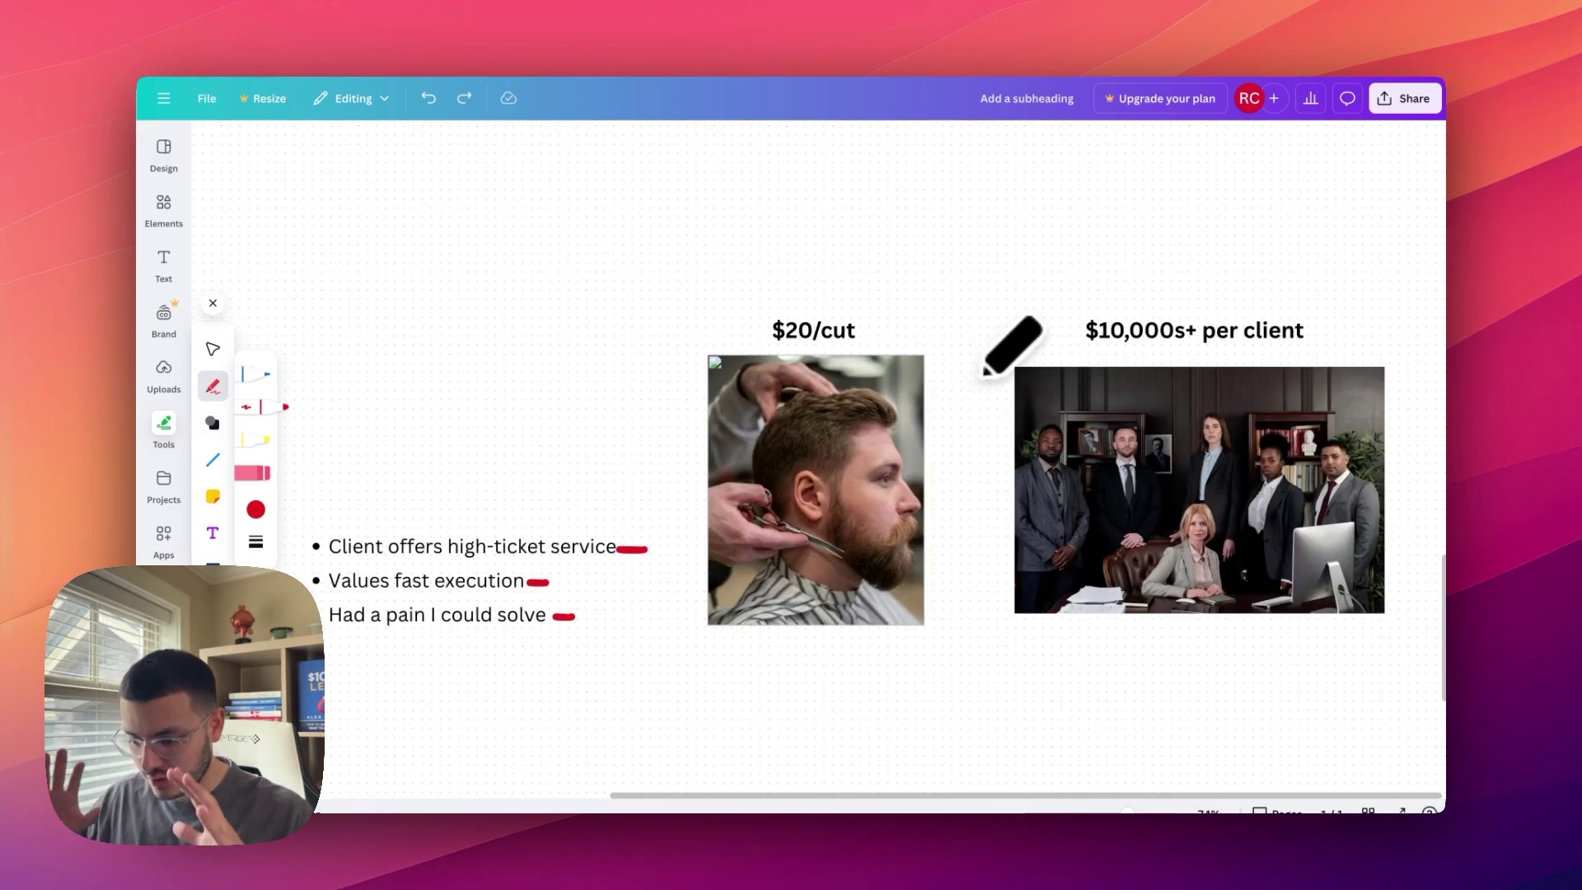
Step: Add a red dash after '$20/cut' and a long red underline beneath the $10,000s+ per client photo
scroll(985, 372, down, 2)
scroll(986, 372, left, 2)
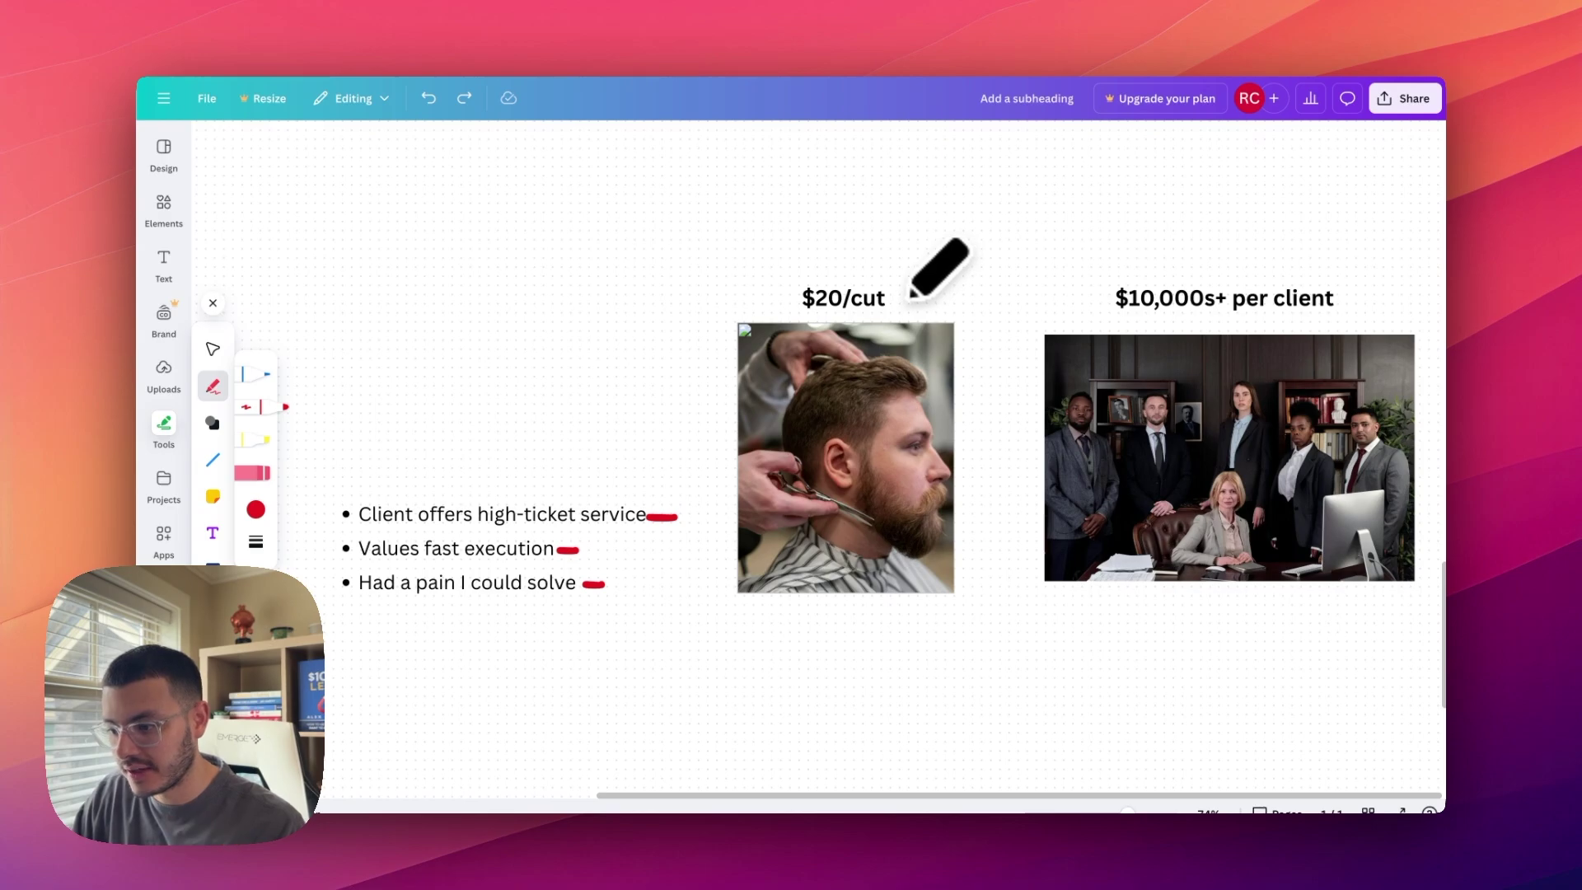
drag(901, 300, 920, 301)
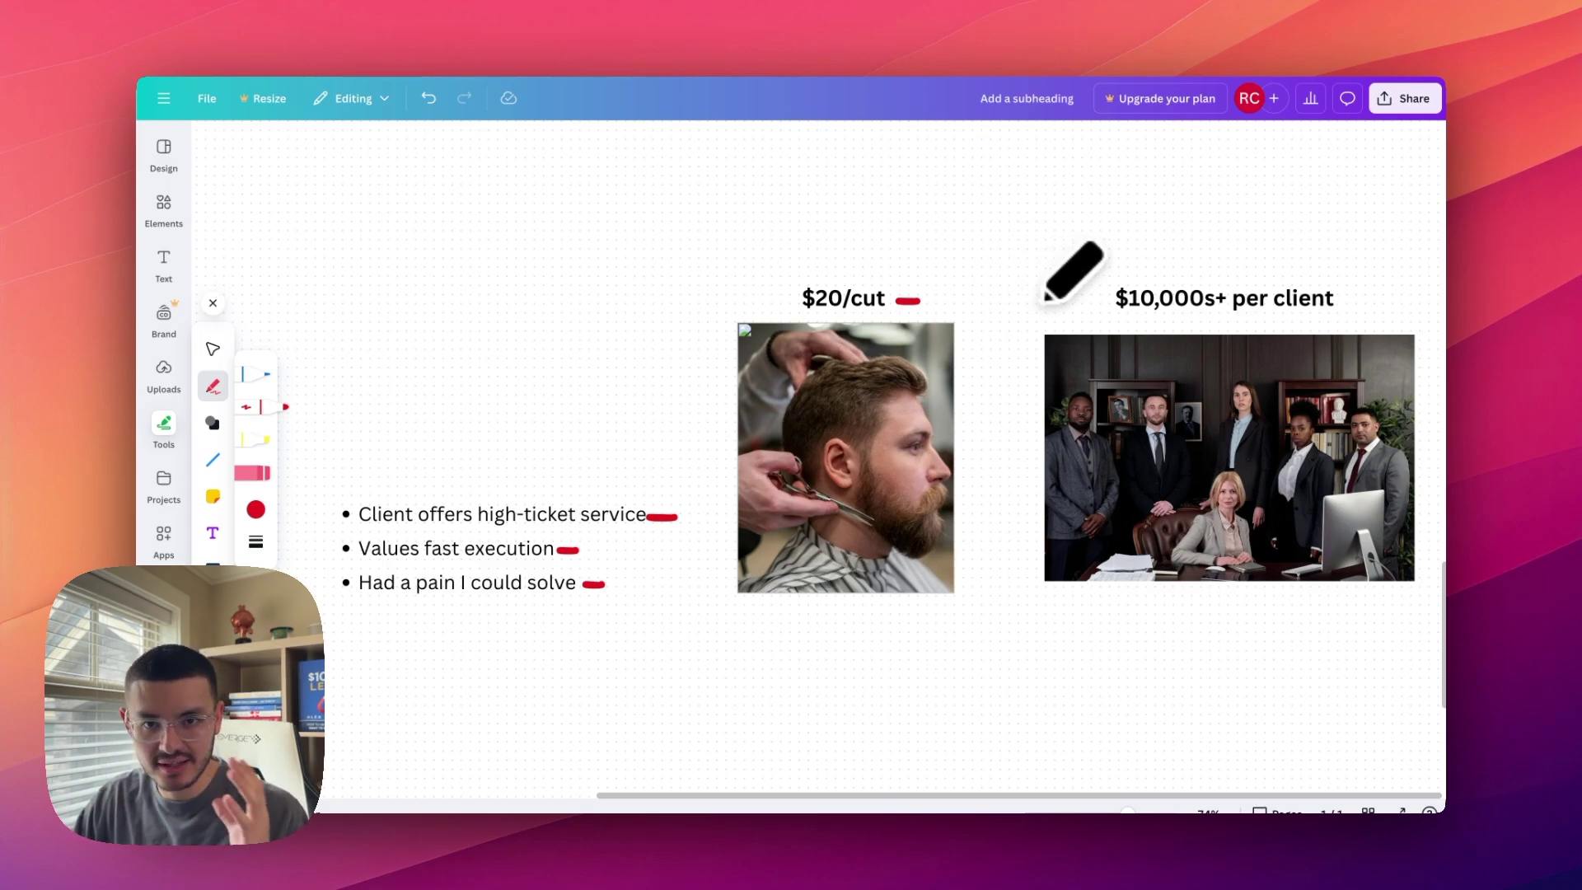
scroll(1080, 267, right, 3)
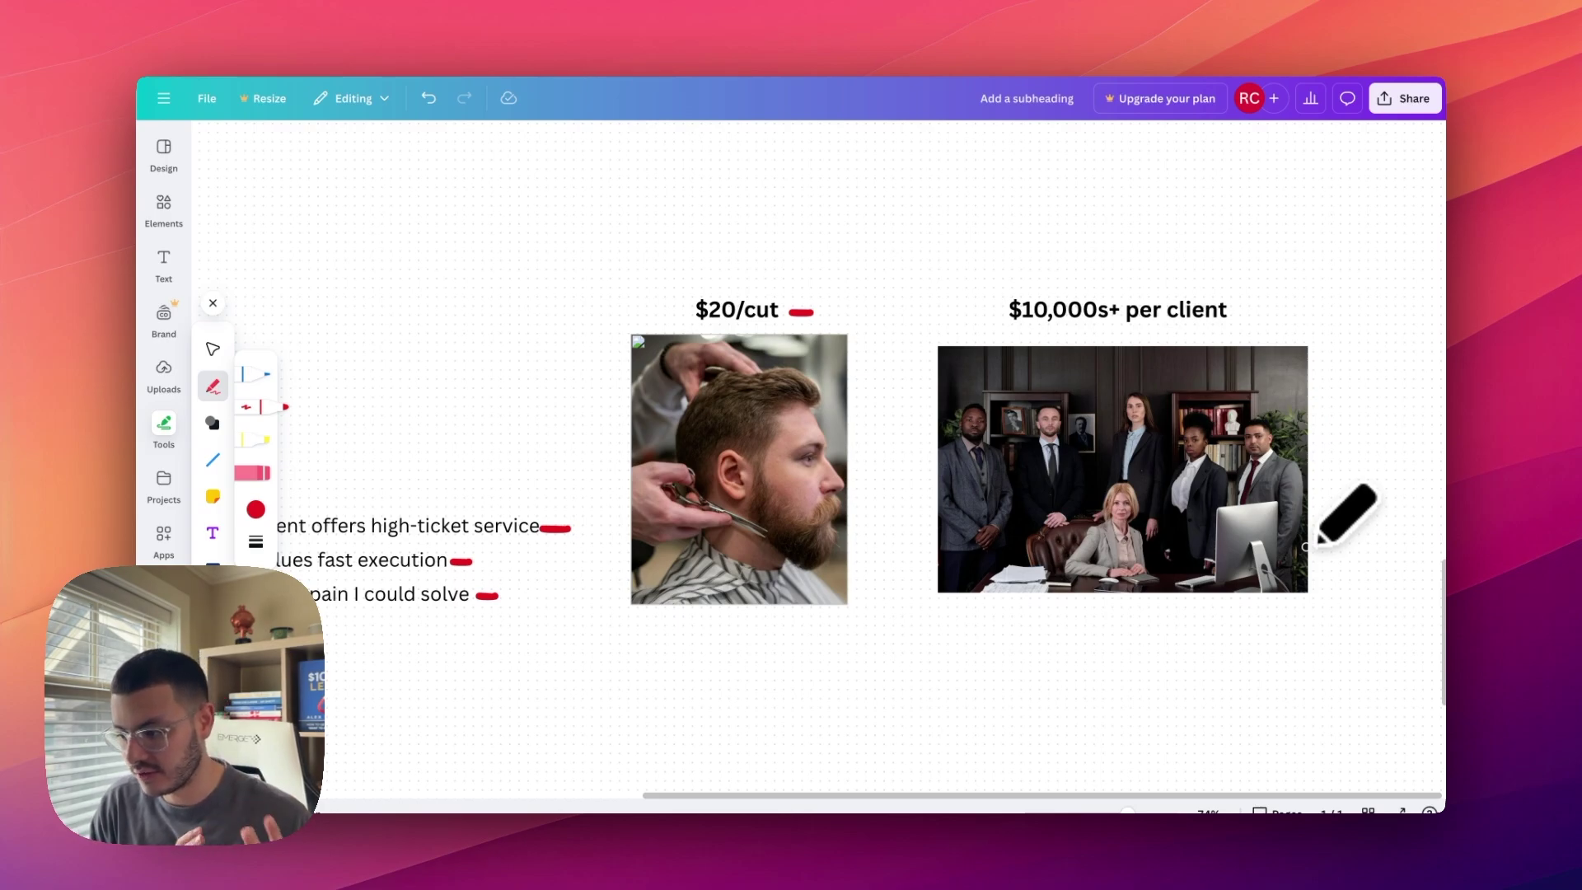
scroll(1306, 546, left, 2)
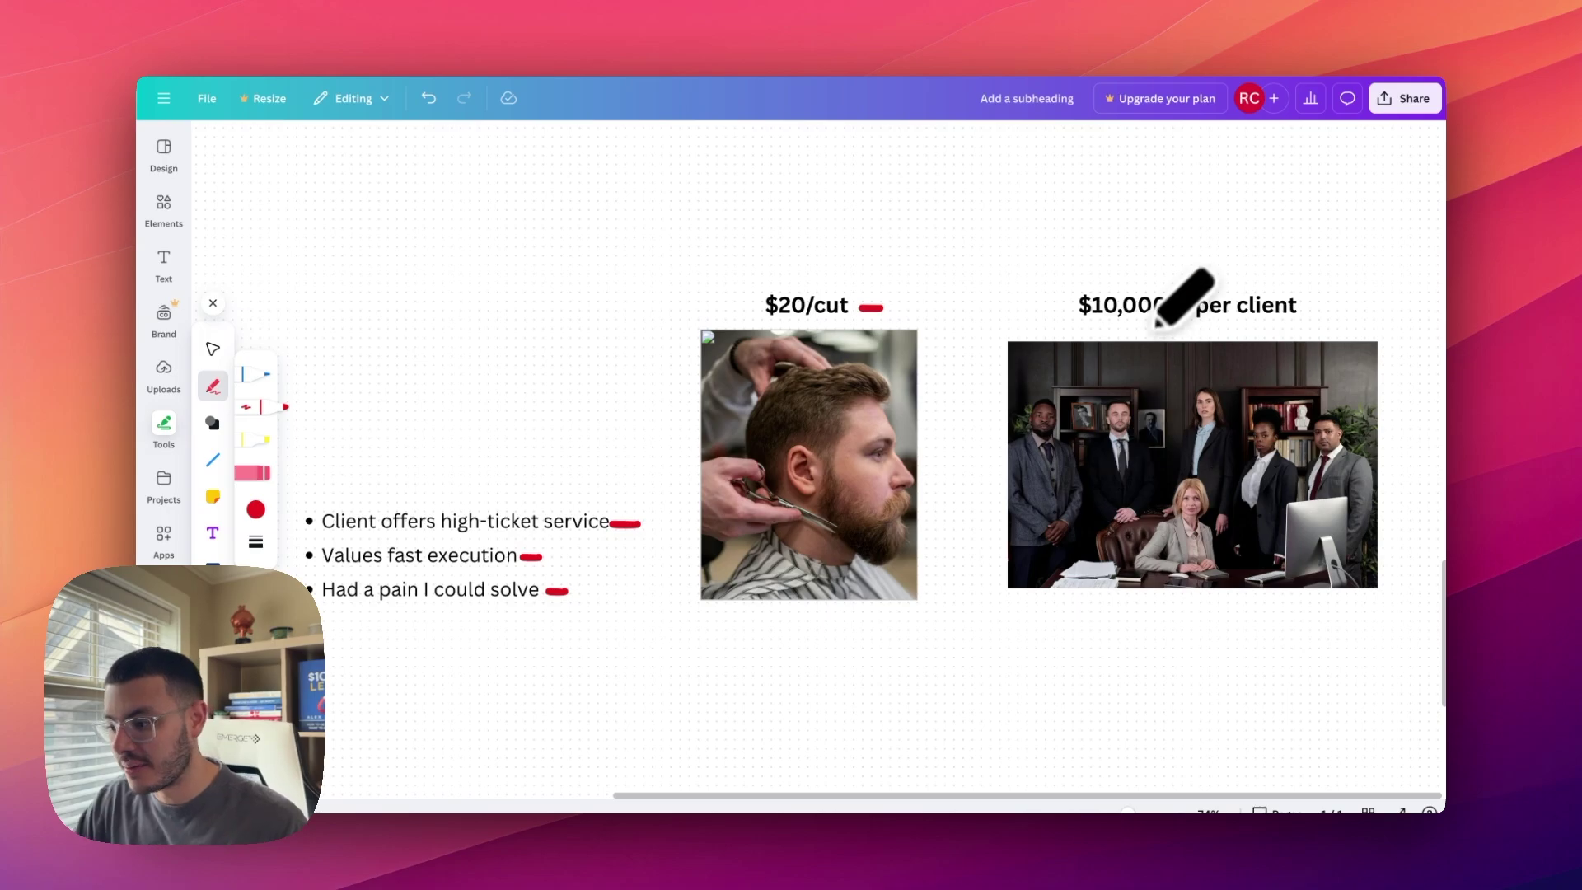
drag(1036, 614, 1335, 612)
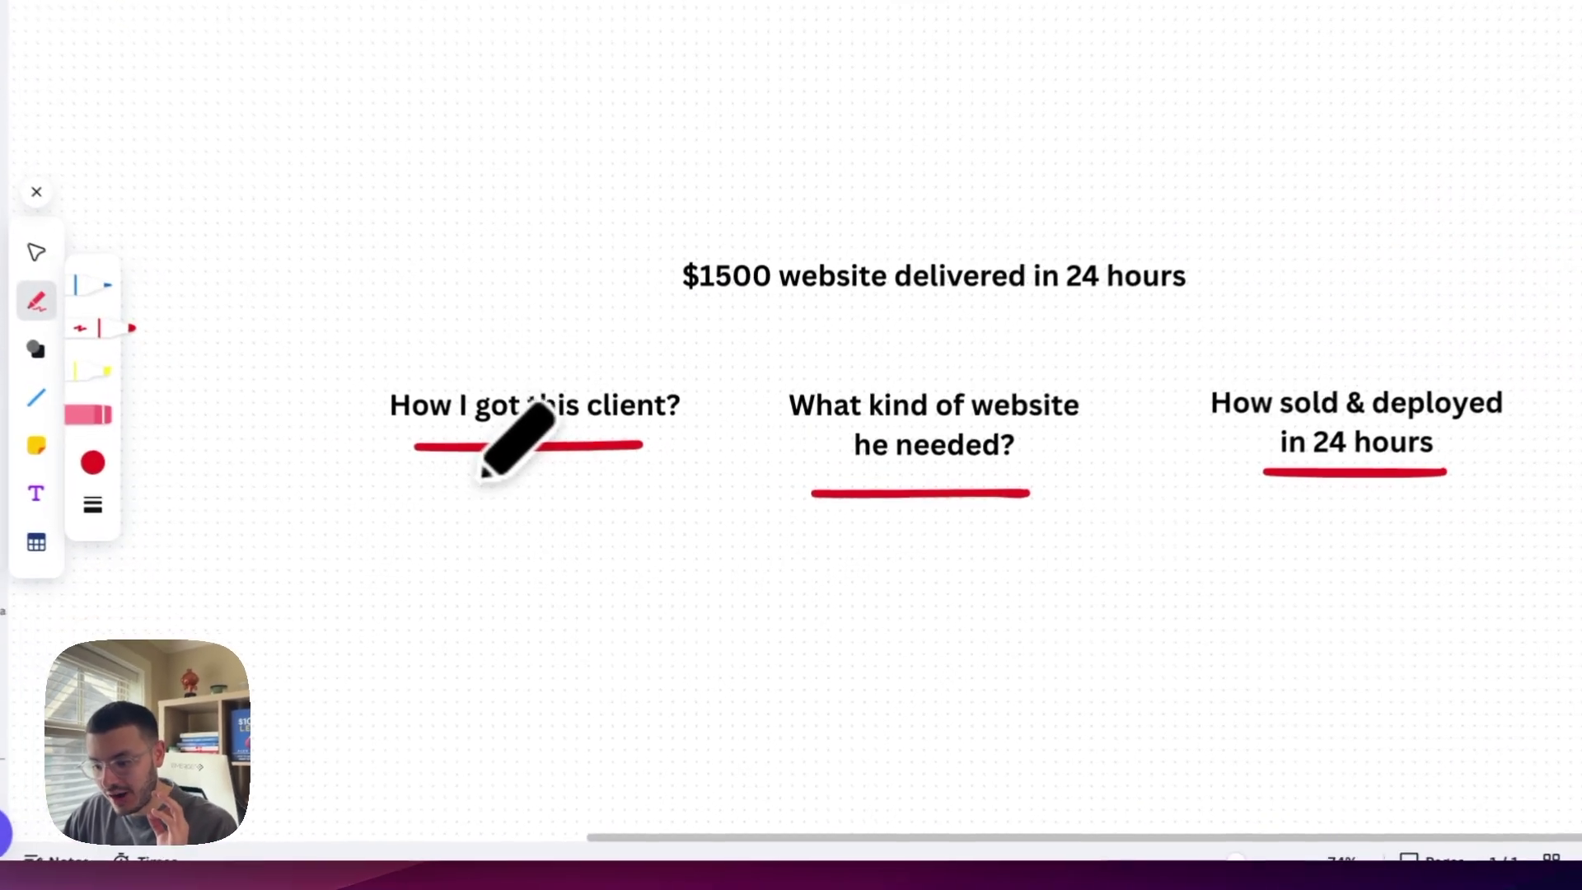
Step: Add second red underlines under 'How I got this client?' and 'What kind of website he needed?', undoing an extra stroke
drag(463, 482, 578, 482)
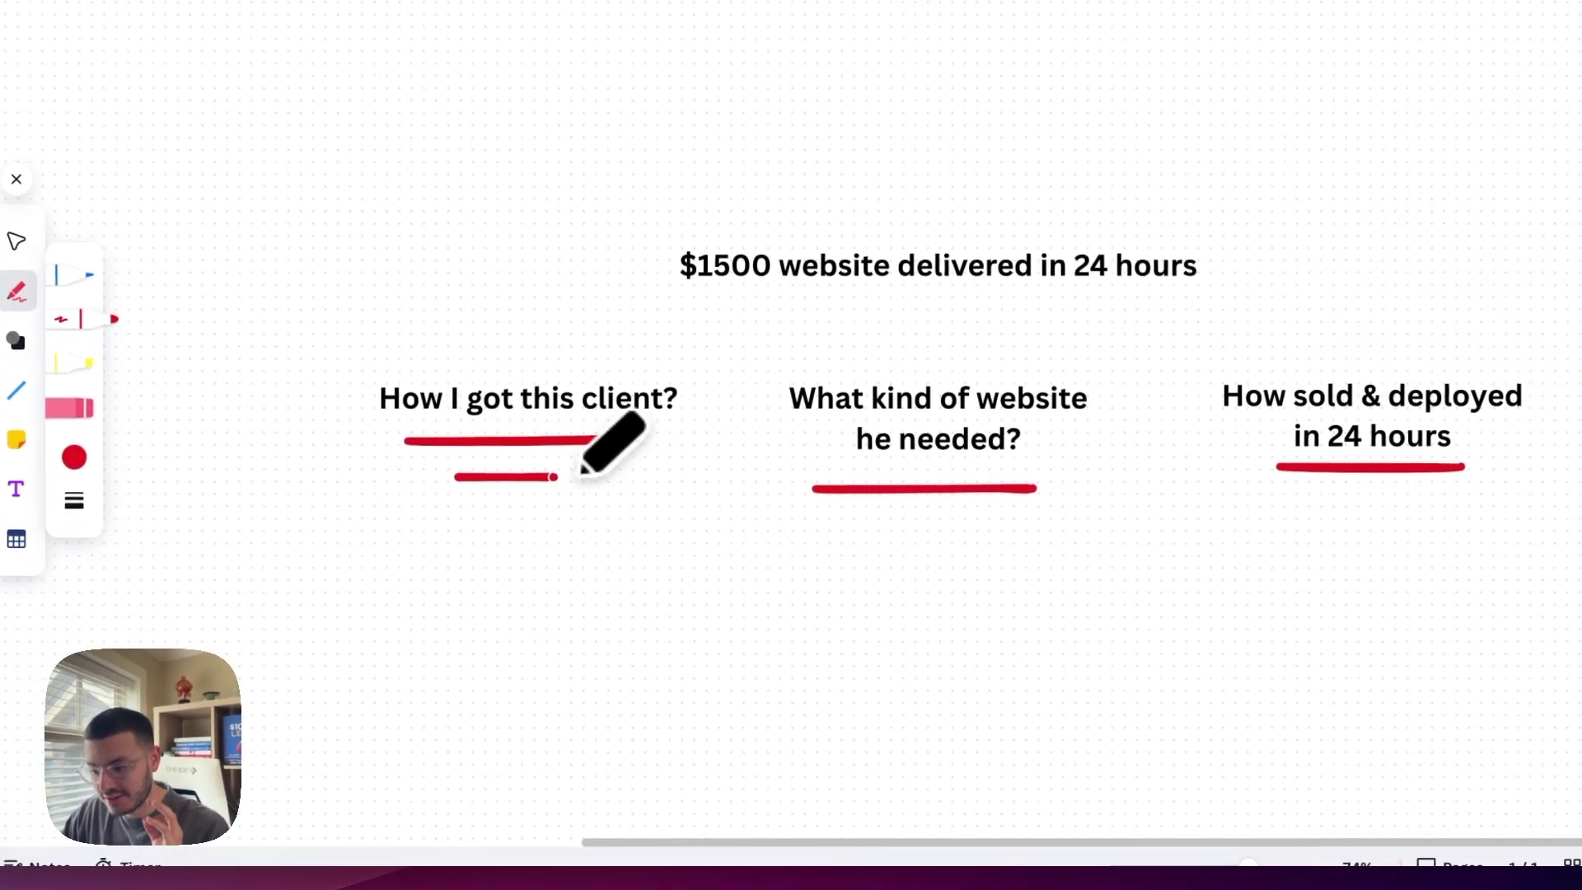
drag(852, 522, 970, 523)
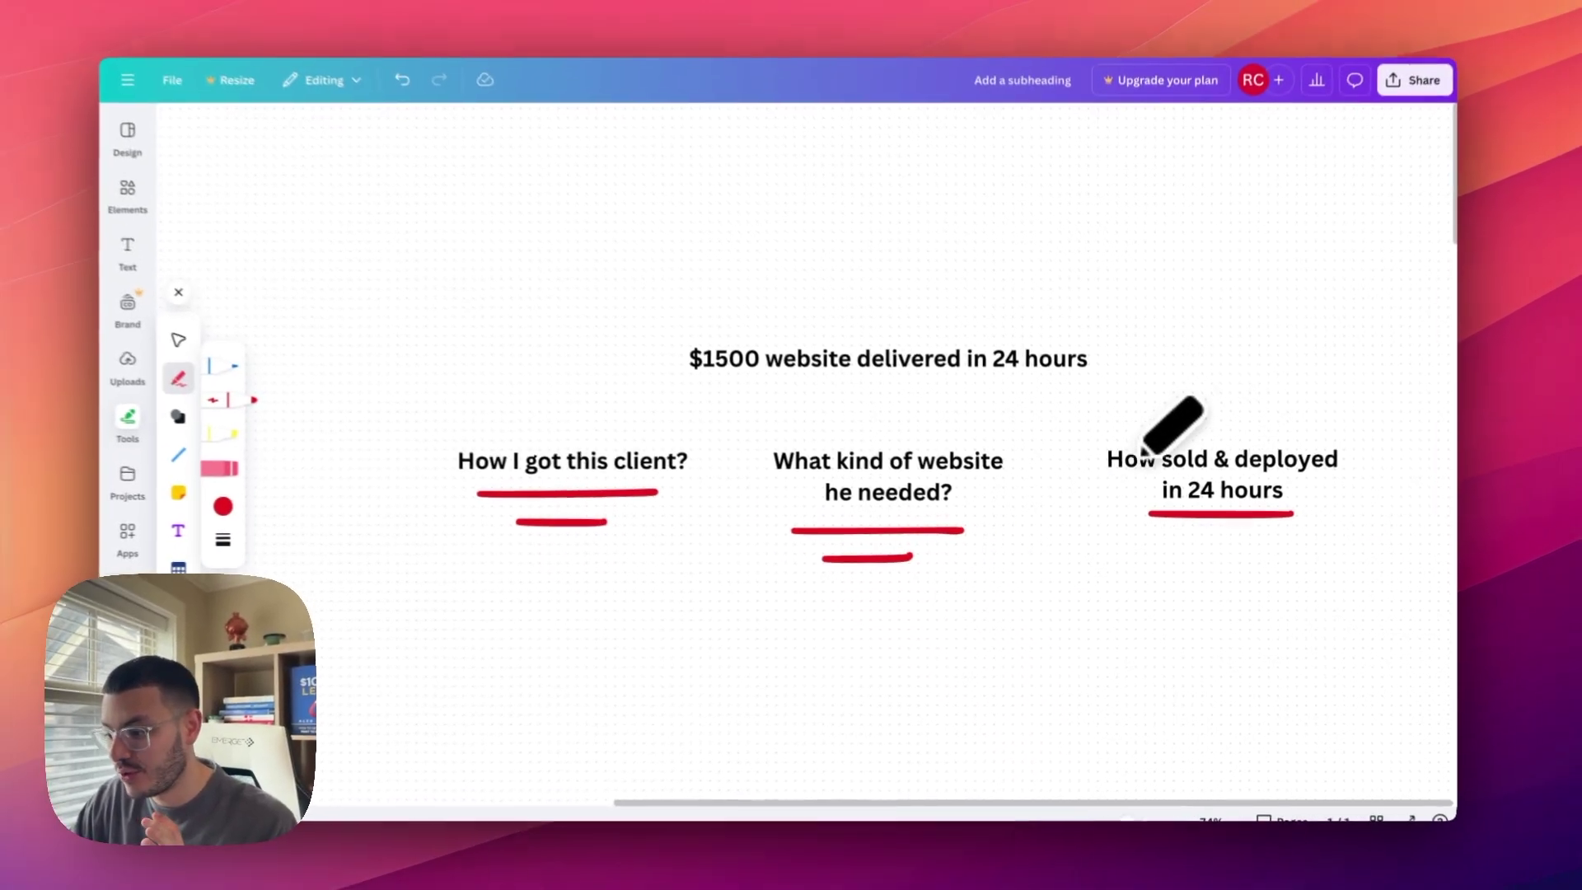
drag(1194, 539, 1241, 537)
key(super+z)
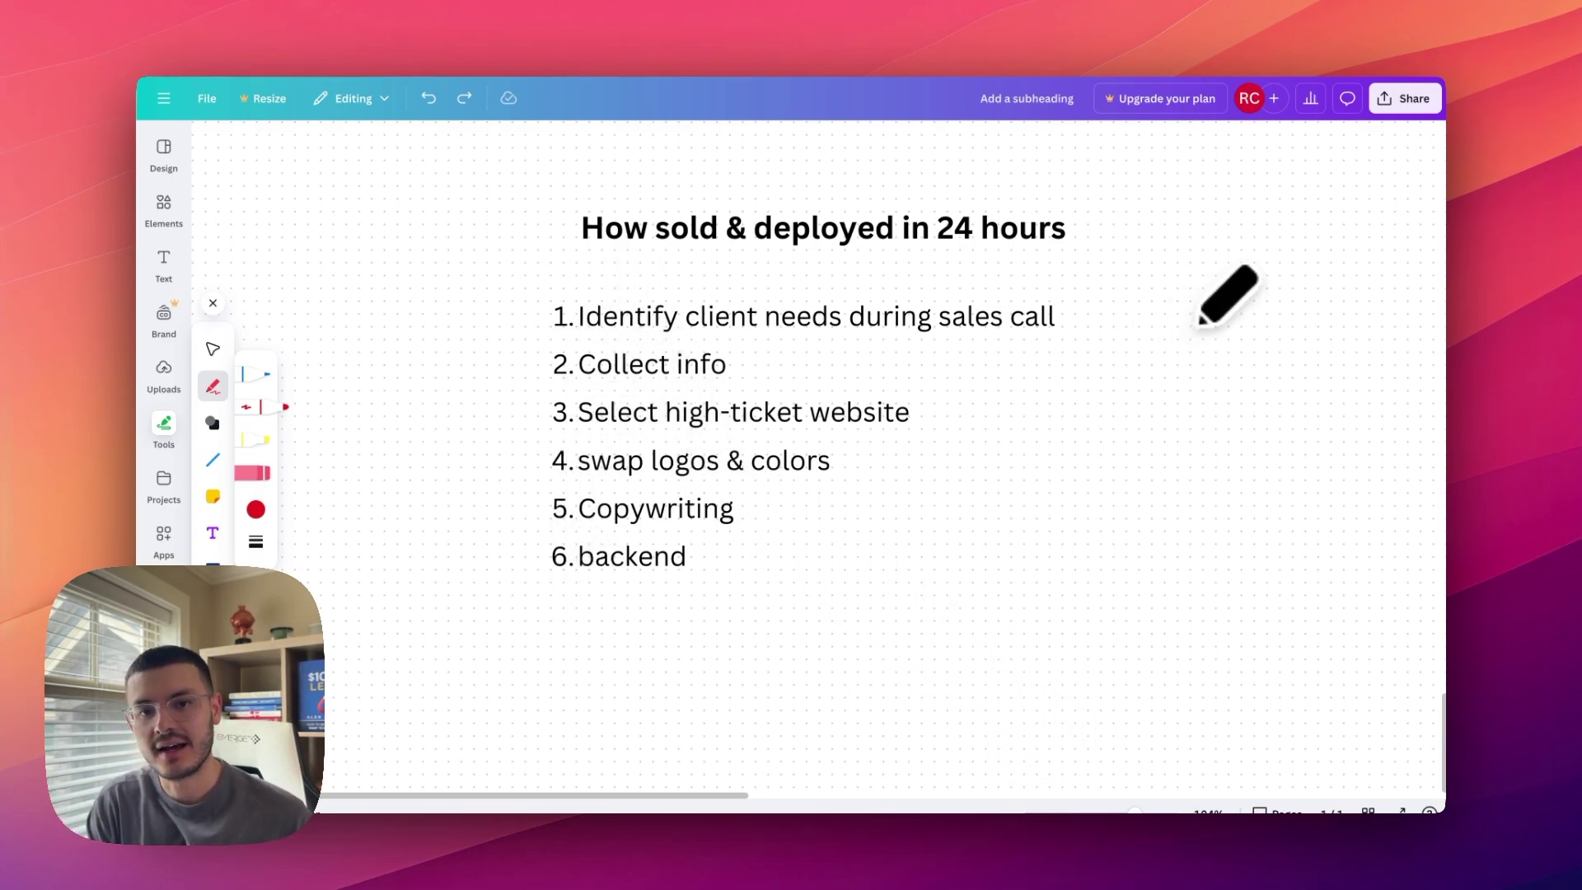
Step: Tick the identifying-client-needs step and write B2B above the client bullets in red
drag(1070, 314, 1129, 276)
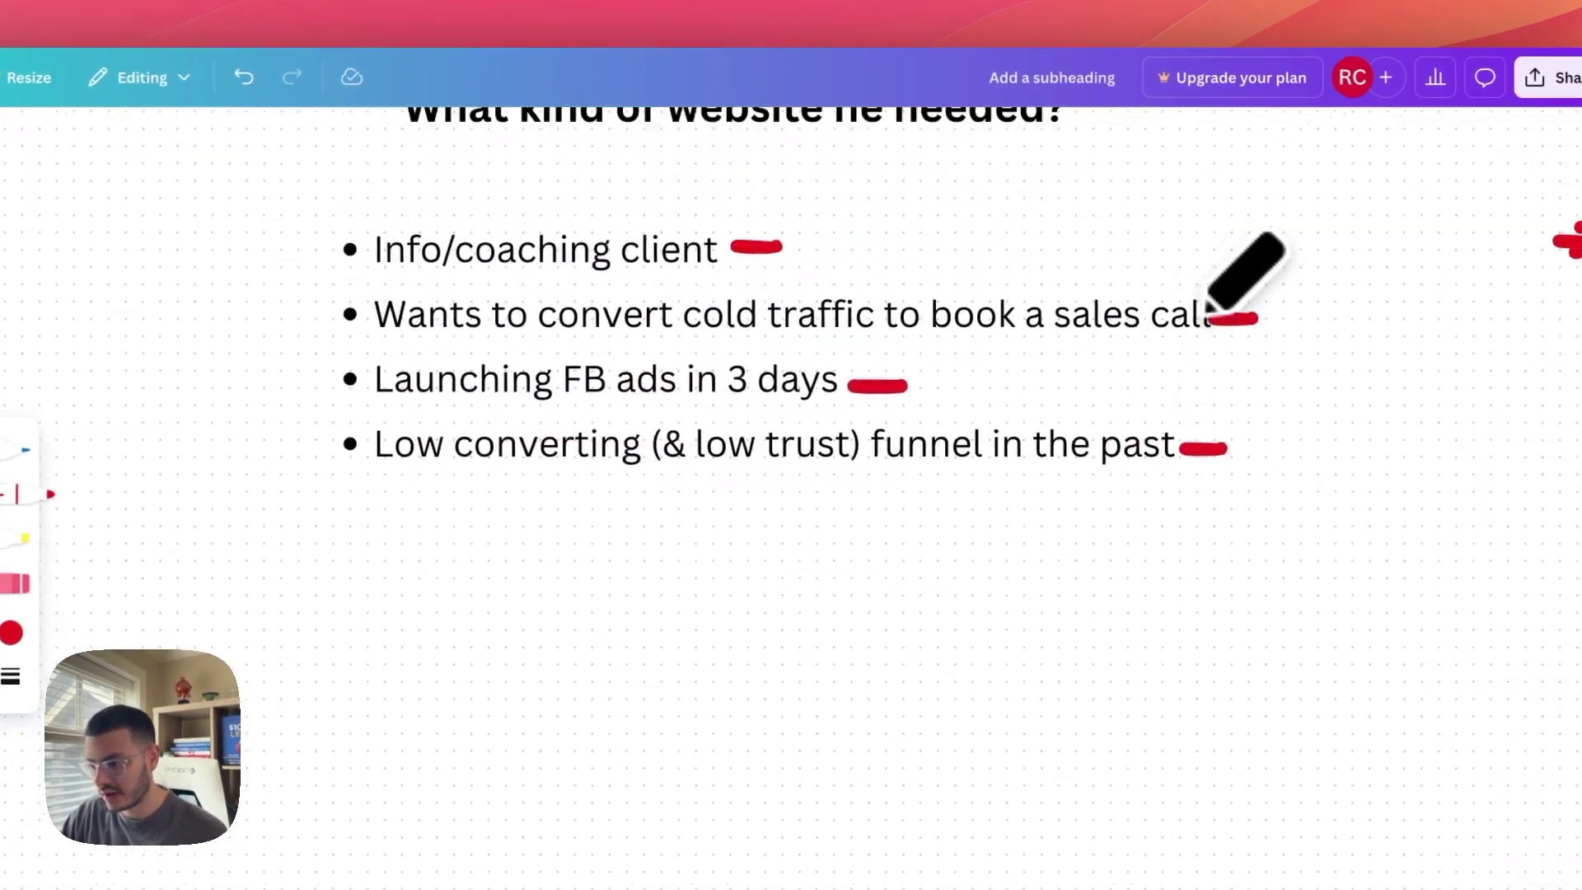
scroll(1063, 272, up, 2)
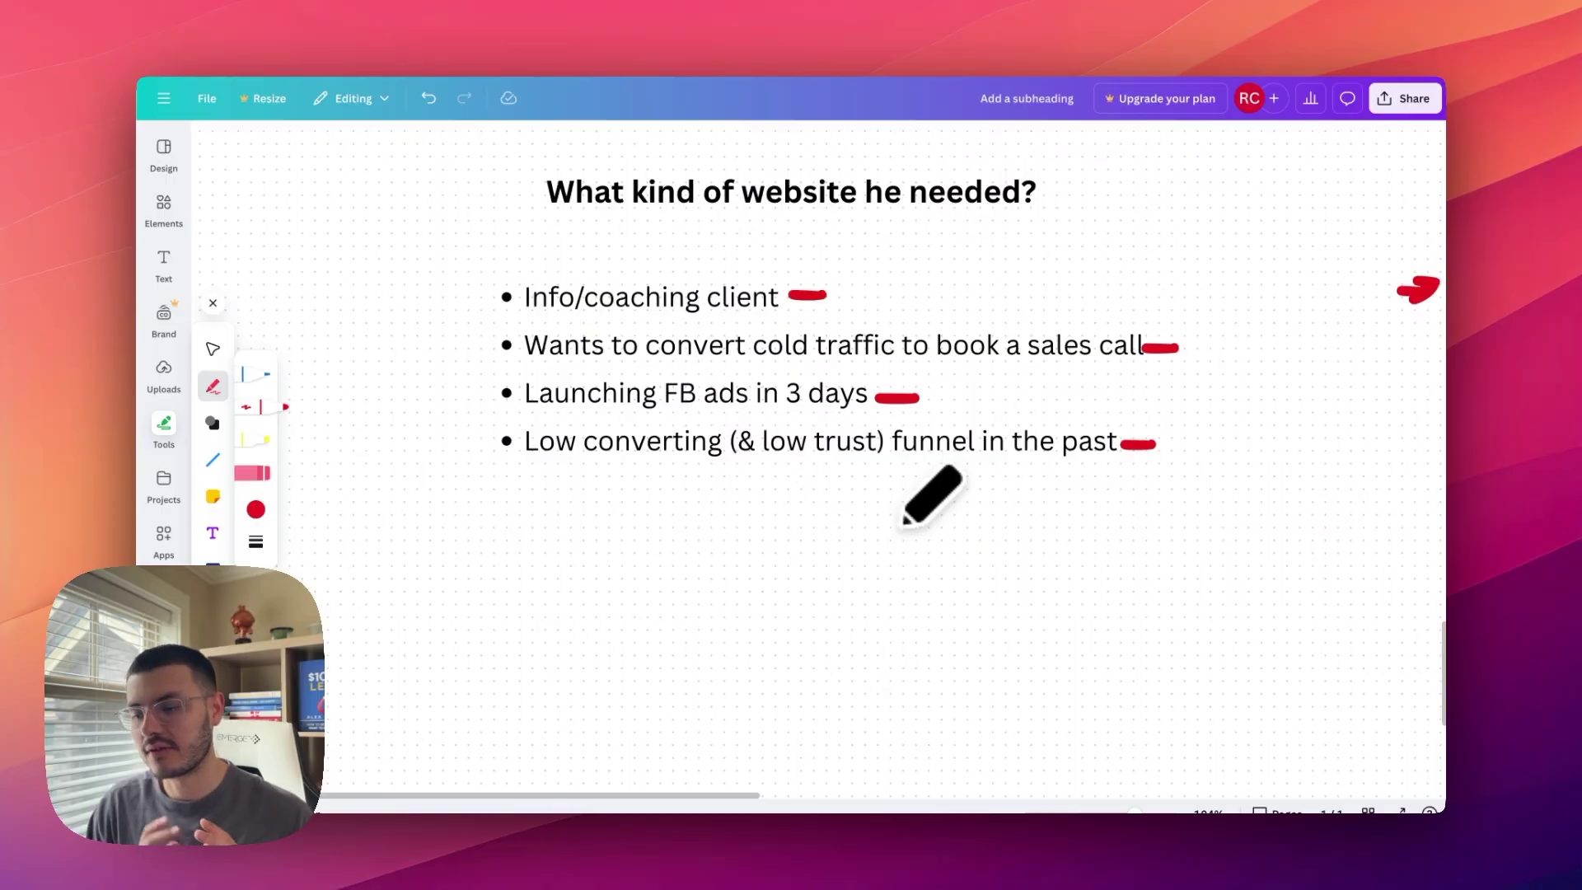
mouse_move(470, 223)
mouse_down()
mouse_move(607, 264)
mouse_move(614, 248)
mouse_up()
drag(815, 306, 827, 294)
Step: Tick the Collect info step, redrawing a bad tick, and draw an arrow to Copywriting
scroll(836, 396, down, 1)
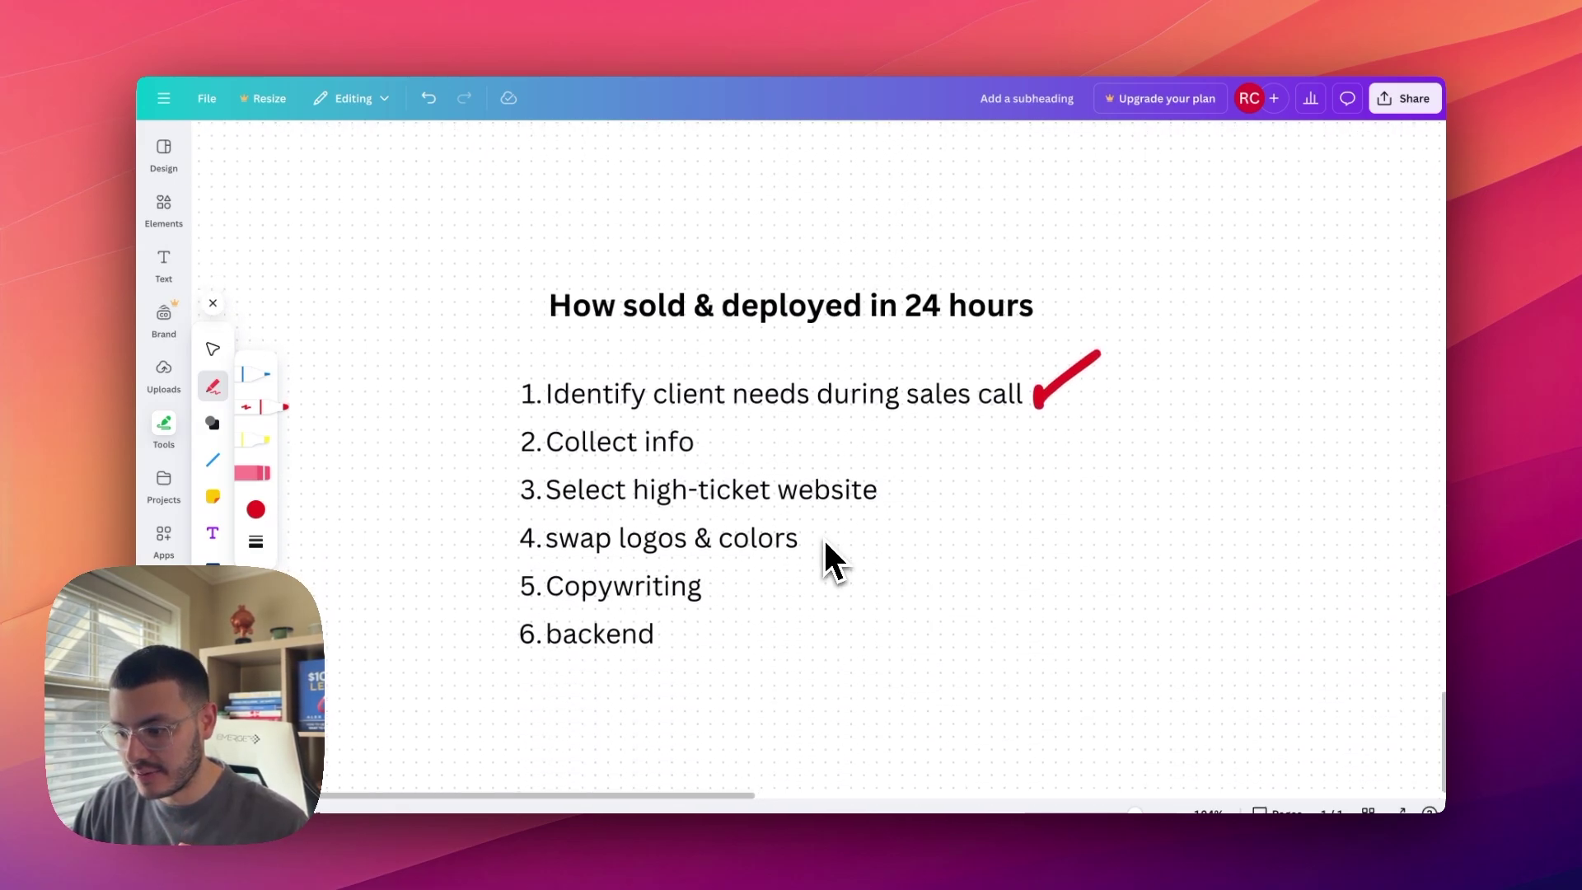
scroll(824, 538, down, 1)
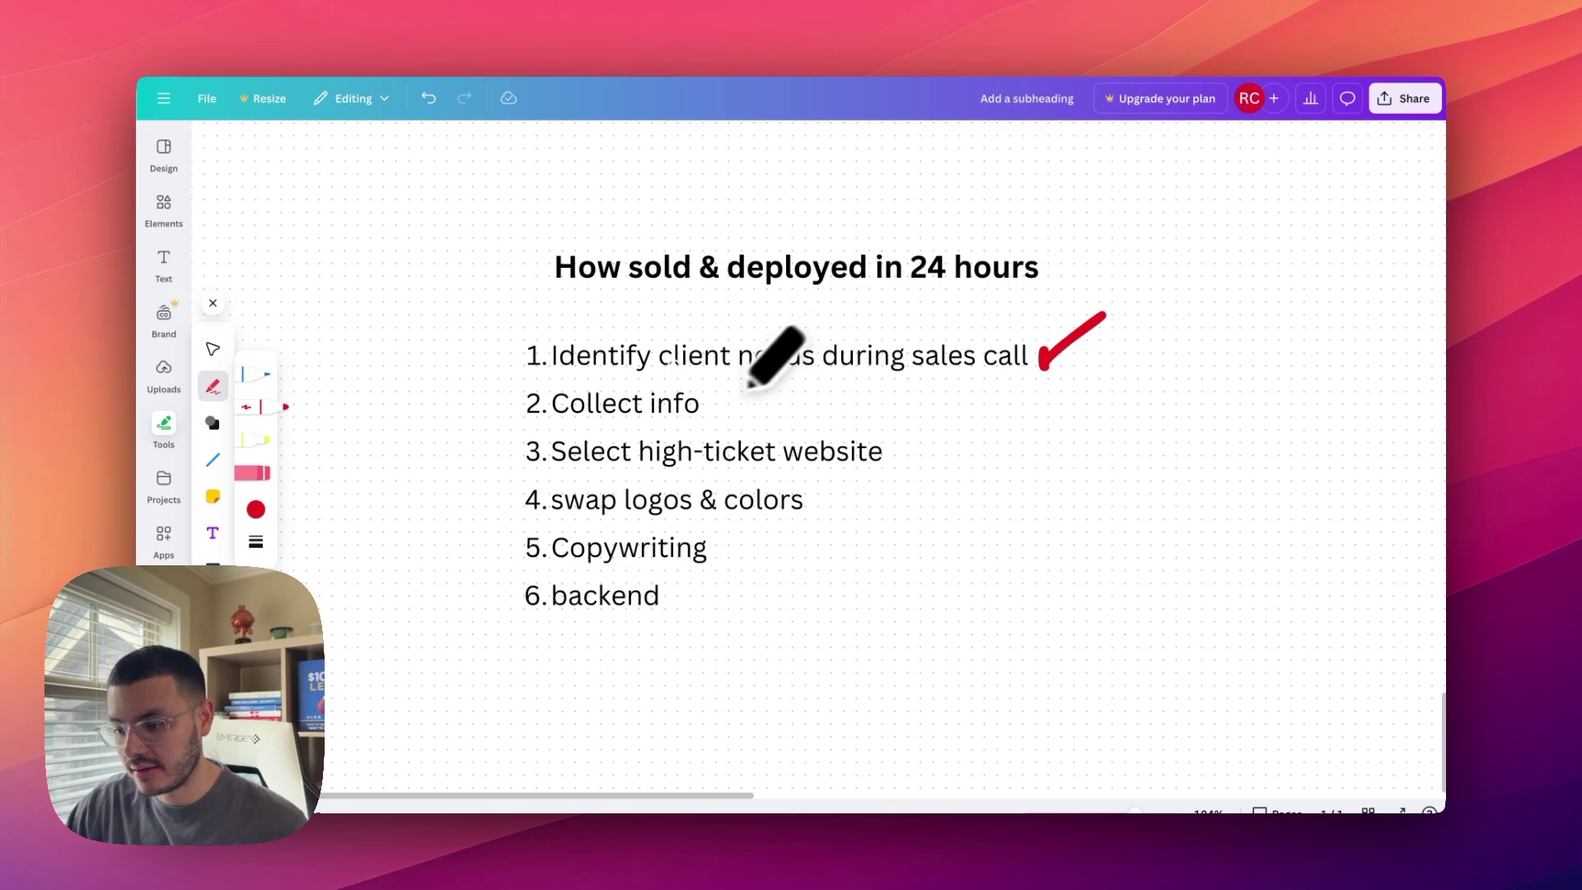
drag(713, 398, 752, 380)
key(super+z)
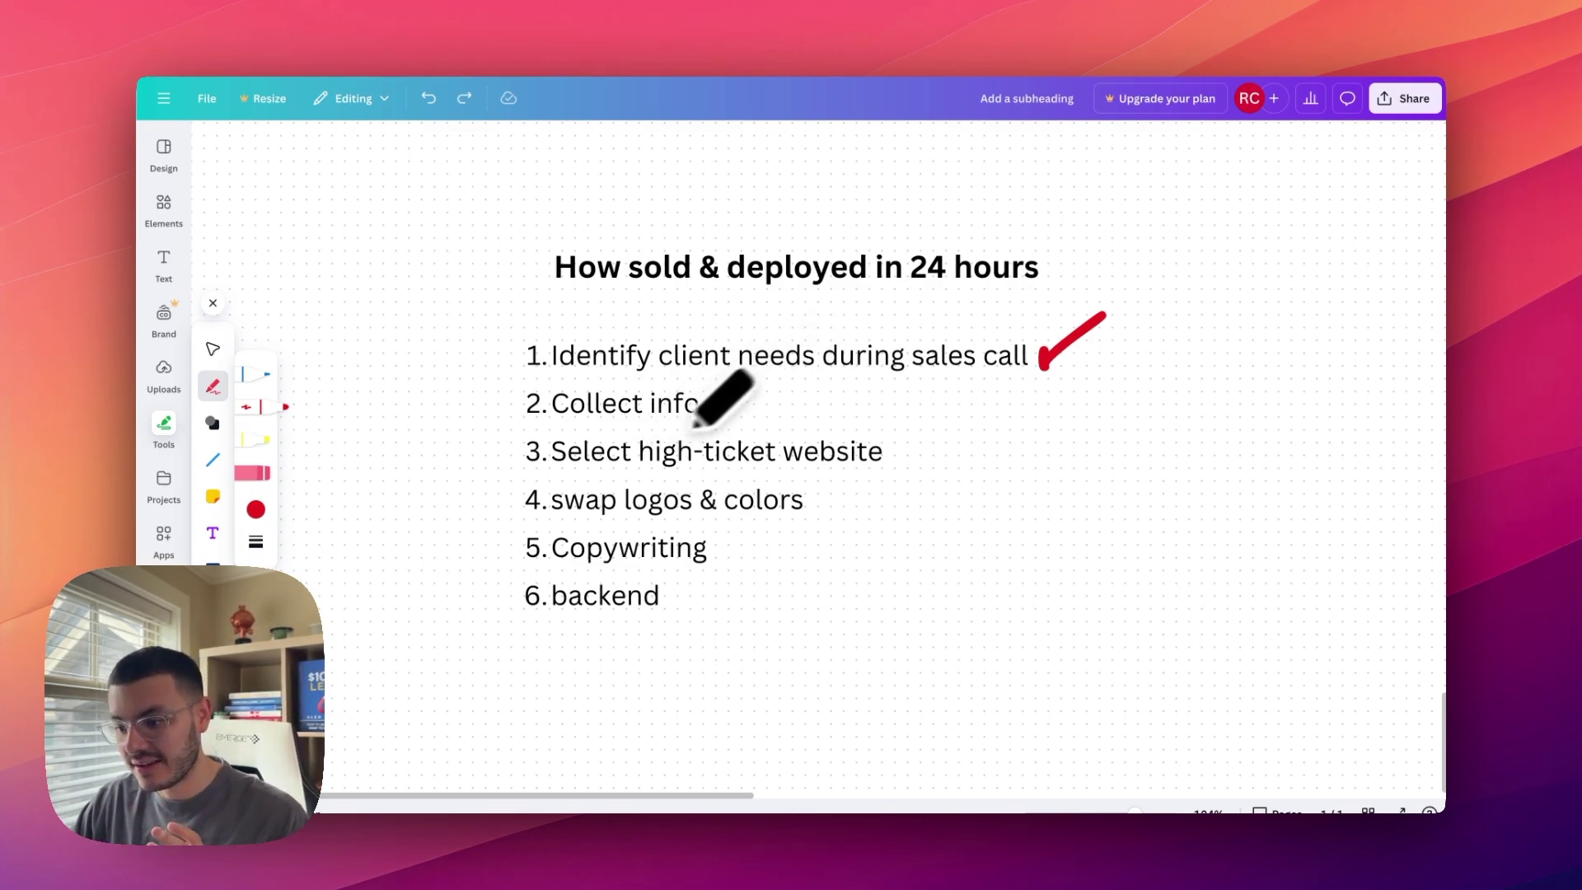
drag(703, 398, 760, 381)
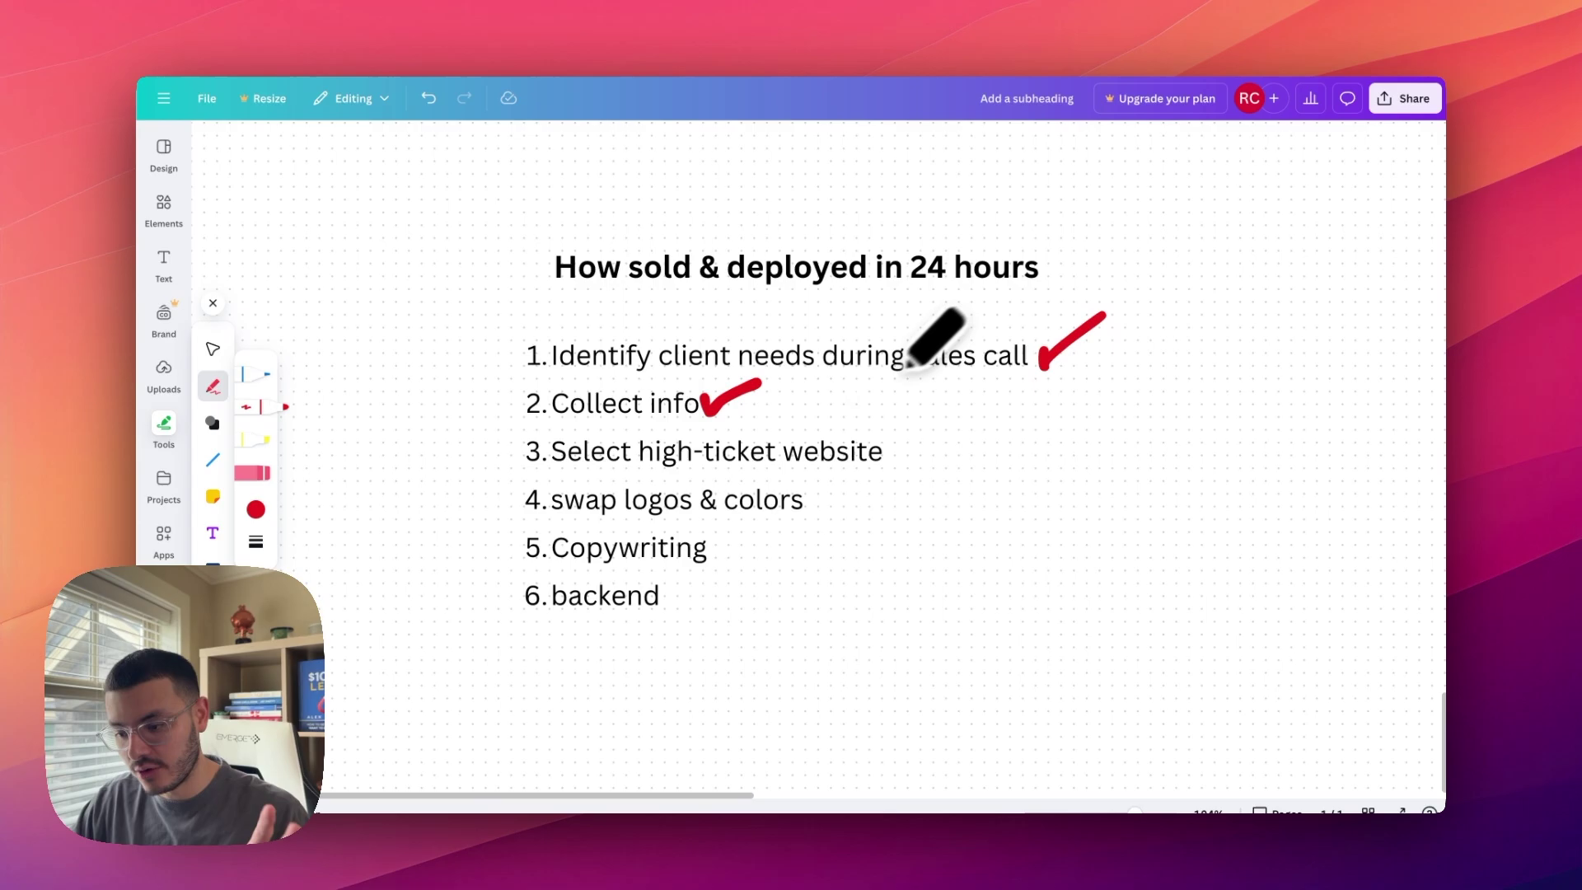
drag(423, 555, 505, 554)
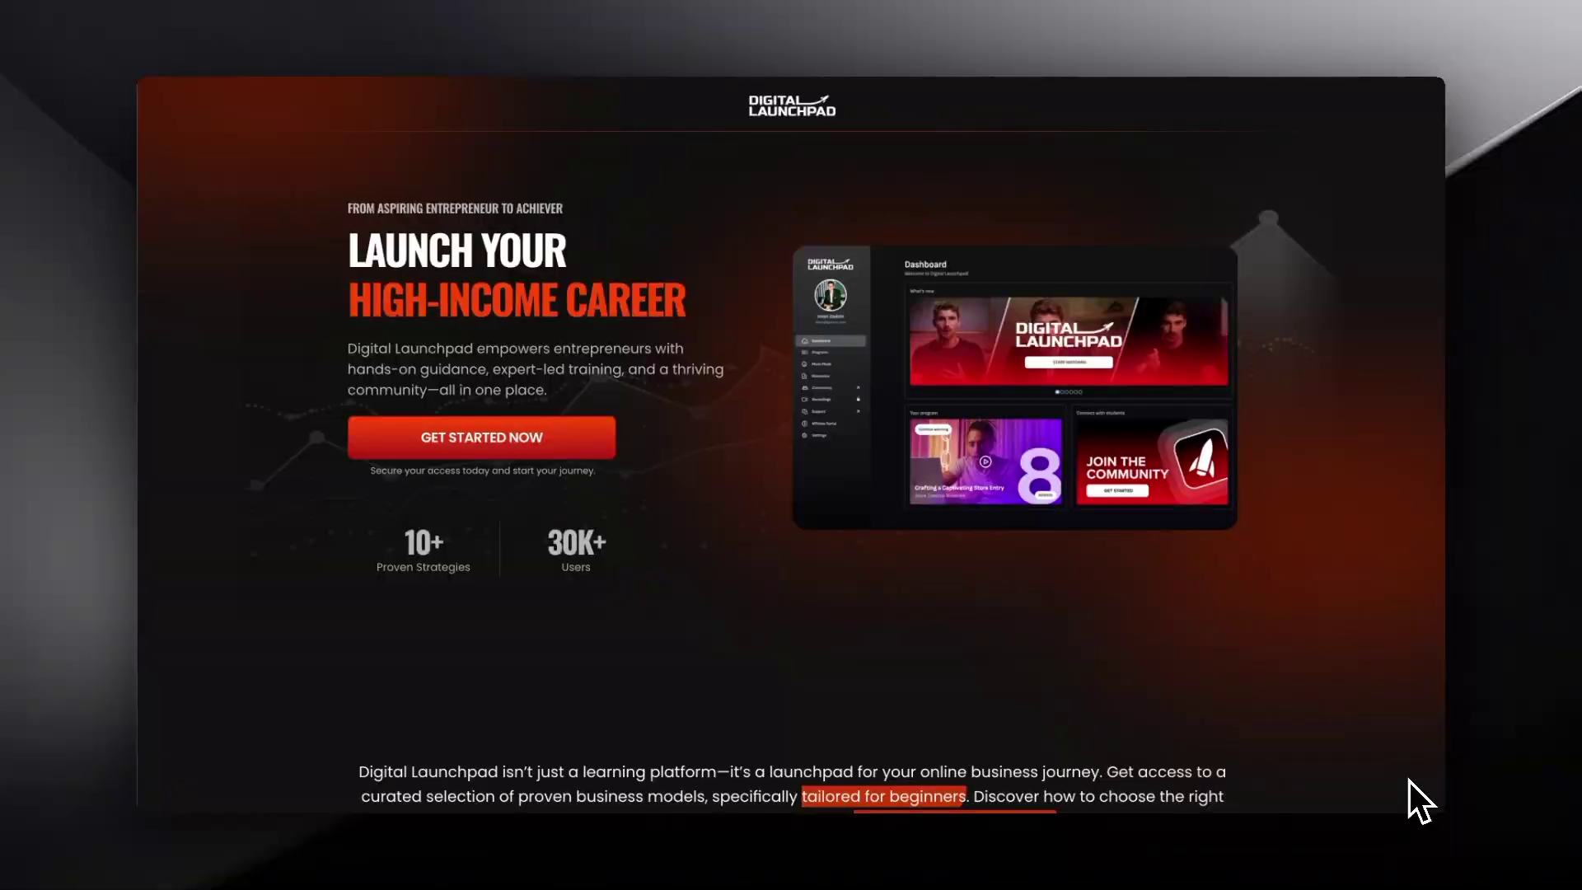
Step: Scroll down through the Digital Launchpad example sales page
scroll(1409, 780, down, 6)
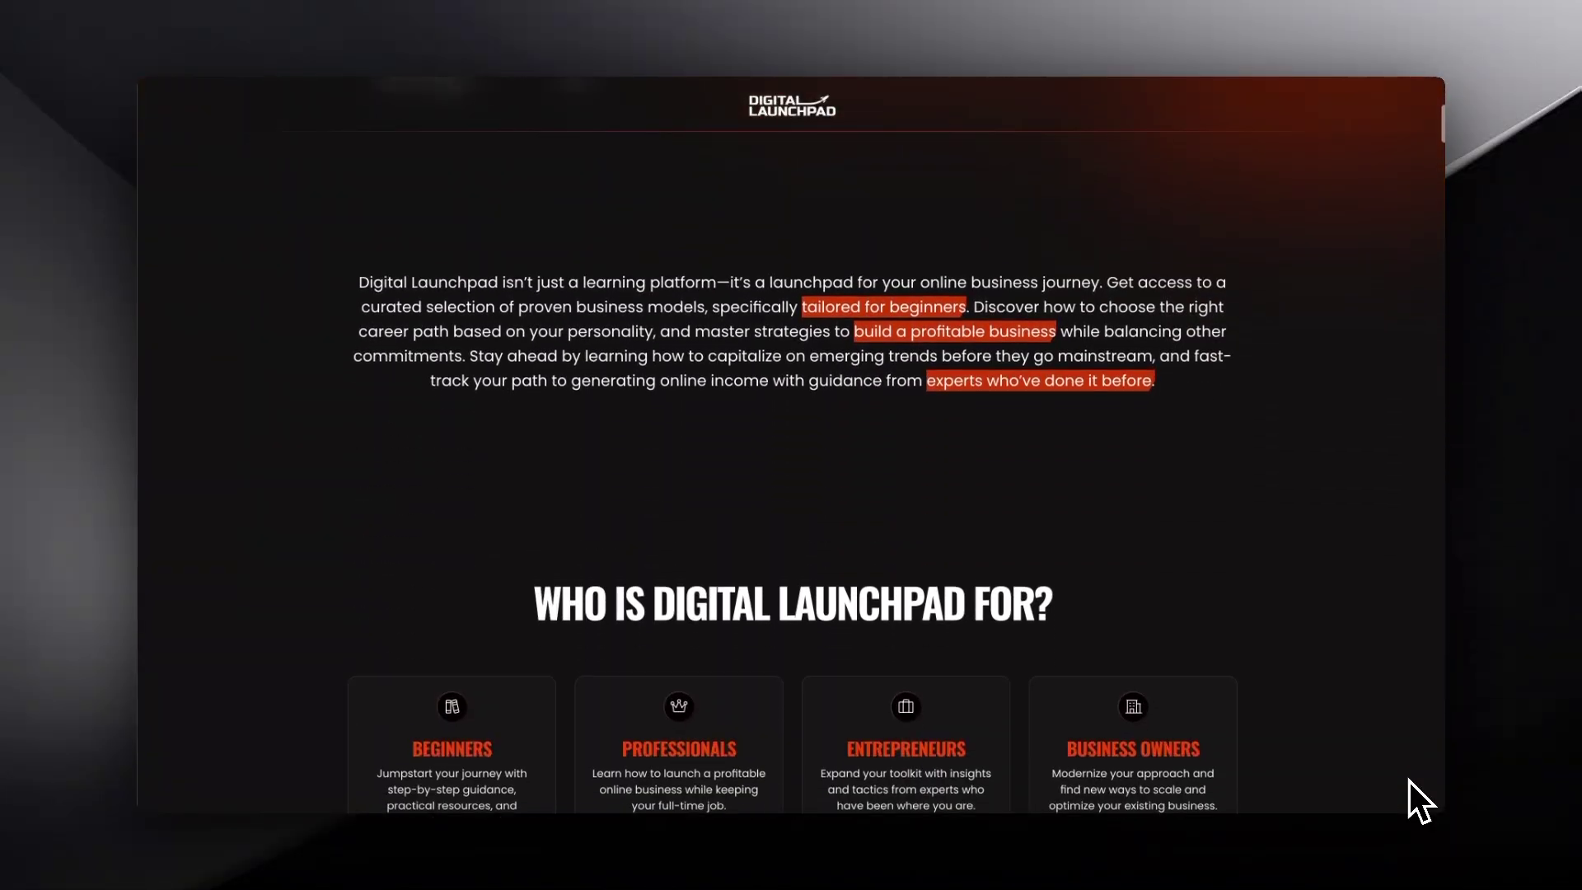
scroll(1409, 779, down, 5)
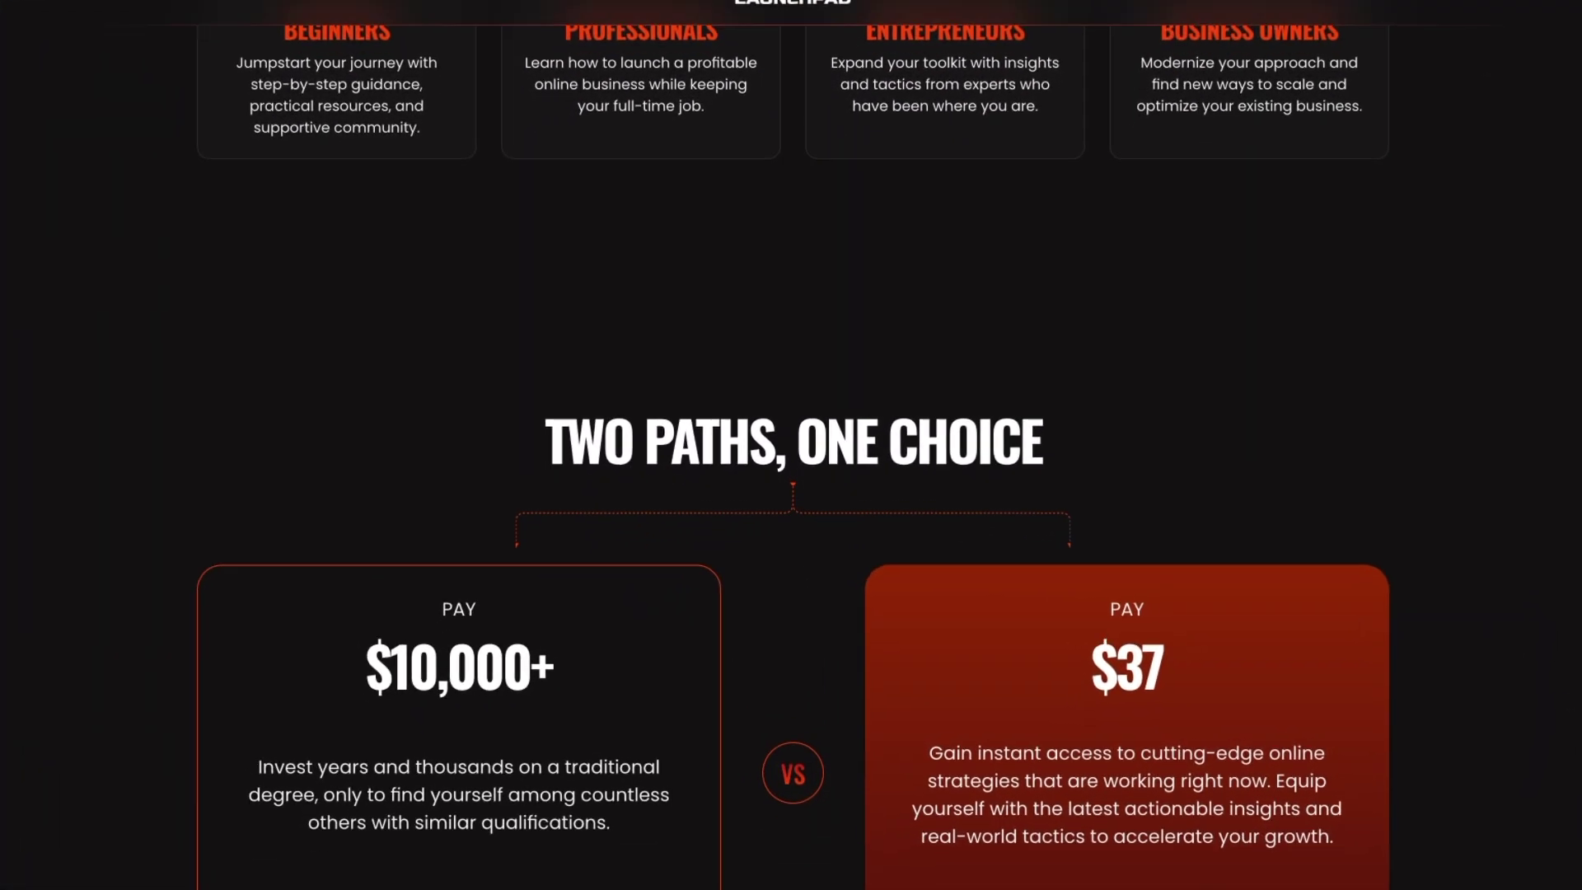
scroll(1409, 779, down, 5)
scroll(791, 495, down, 6)
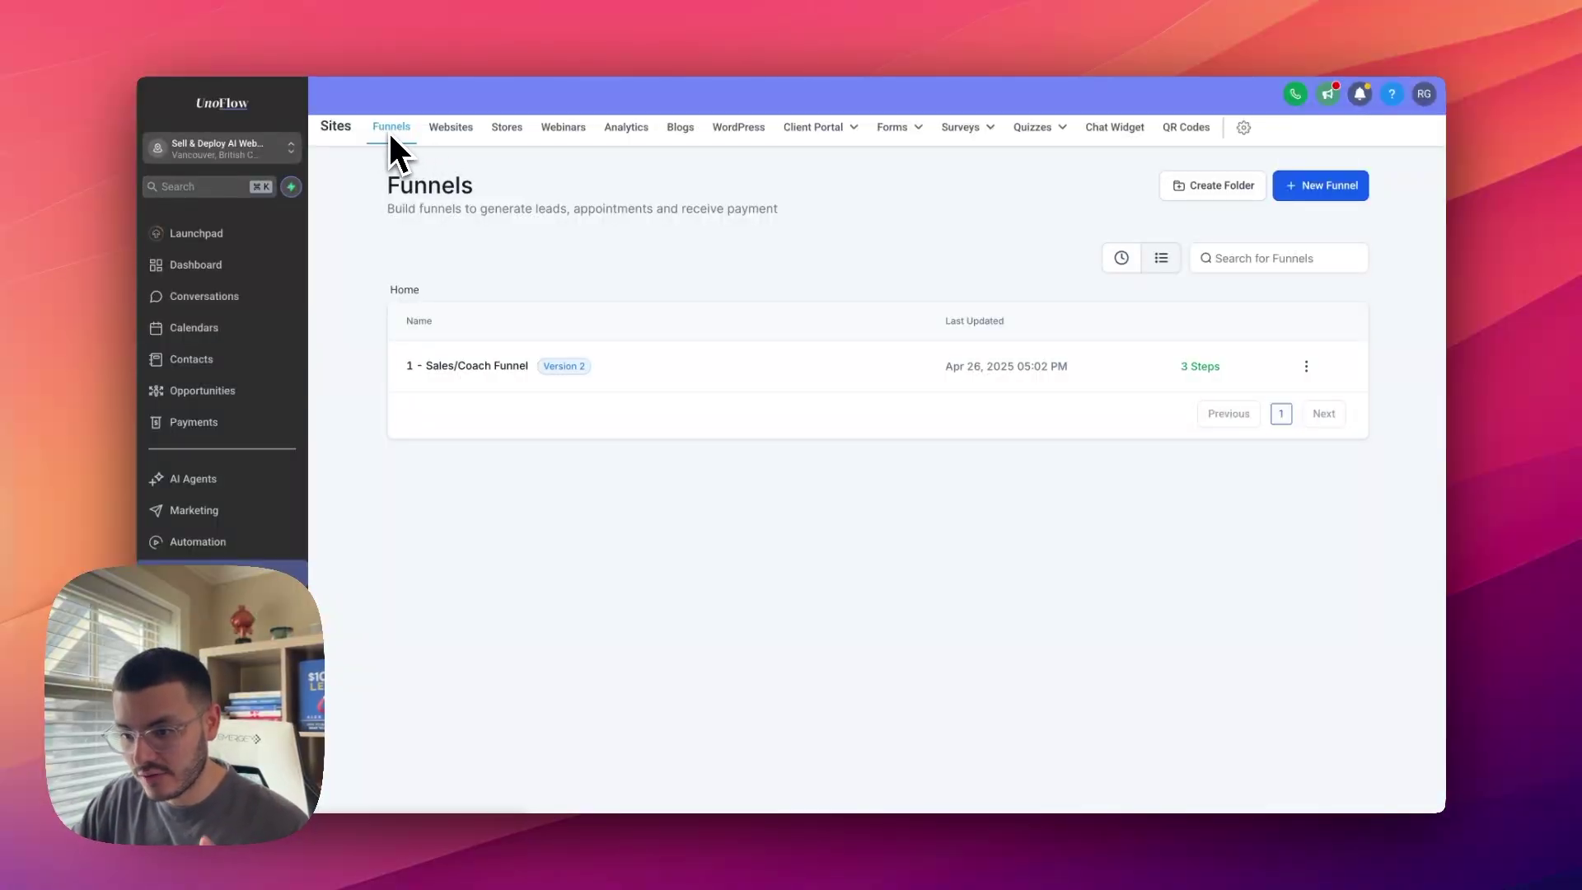
Step: Open the 1 - Sales/Coach Funnel and tick the Select high-ticket website step in red
click(455, 365)
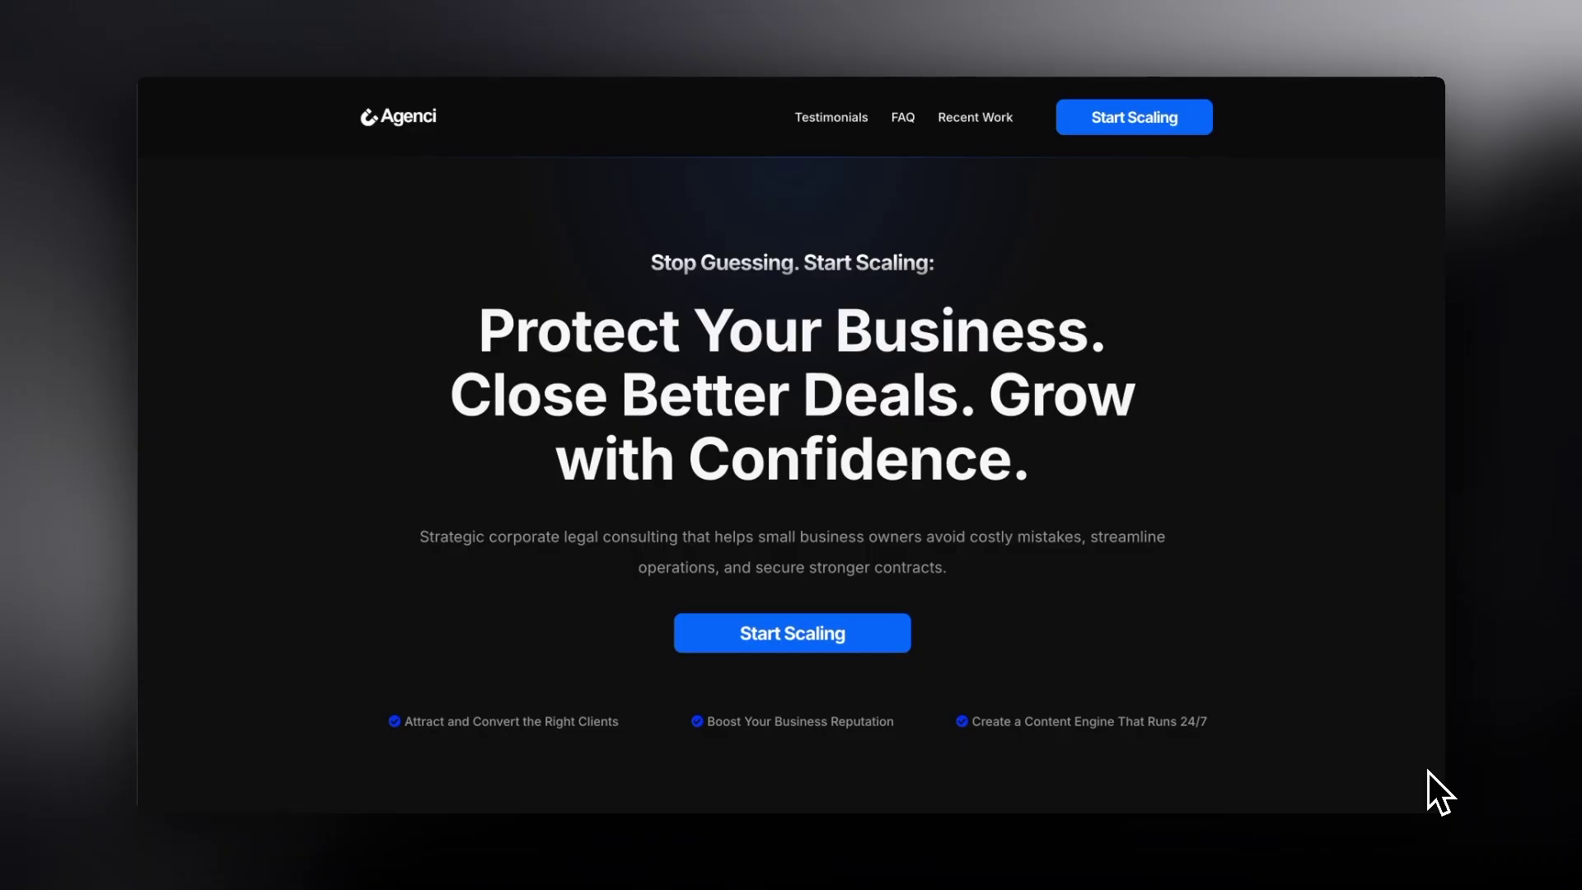
scroll(1427, 771, down, 8)
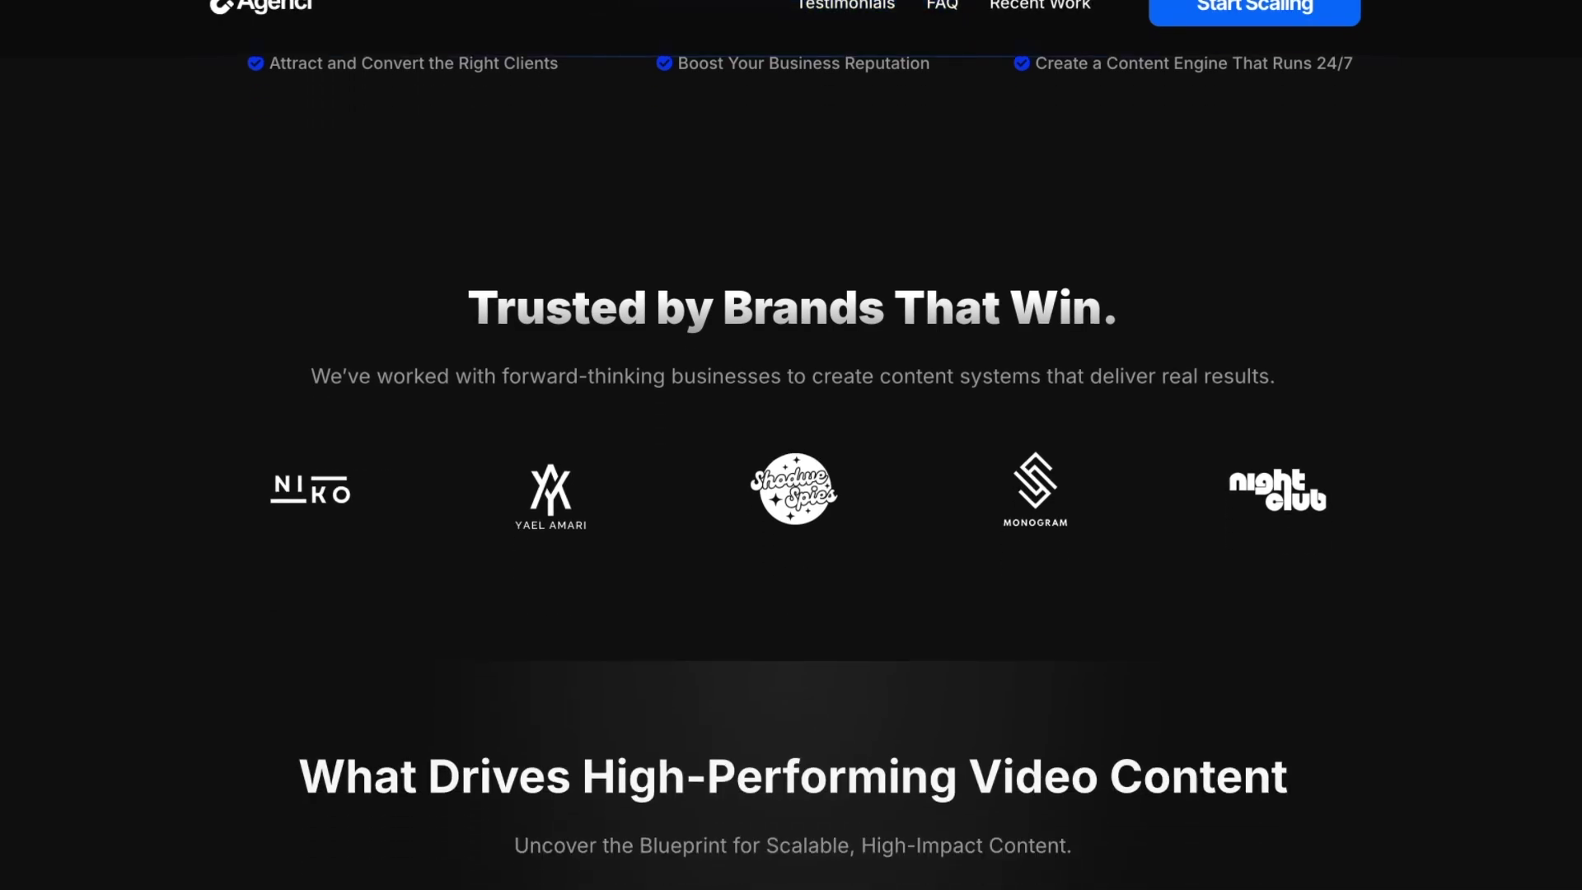
scroll(1430, 773, down, 8)
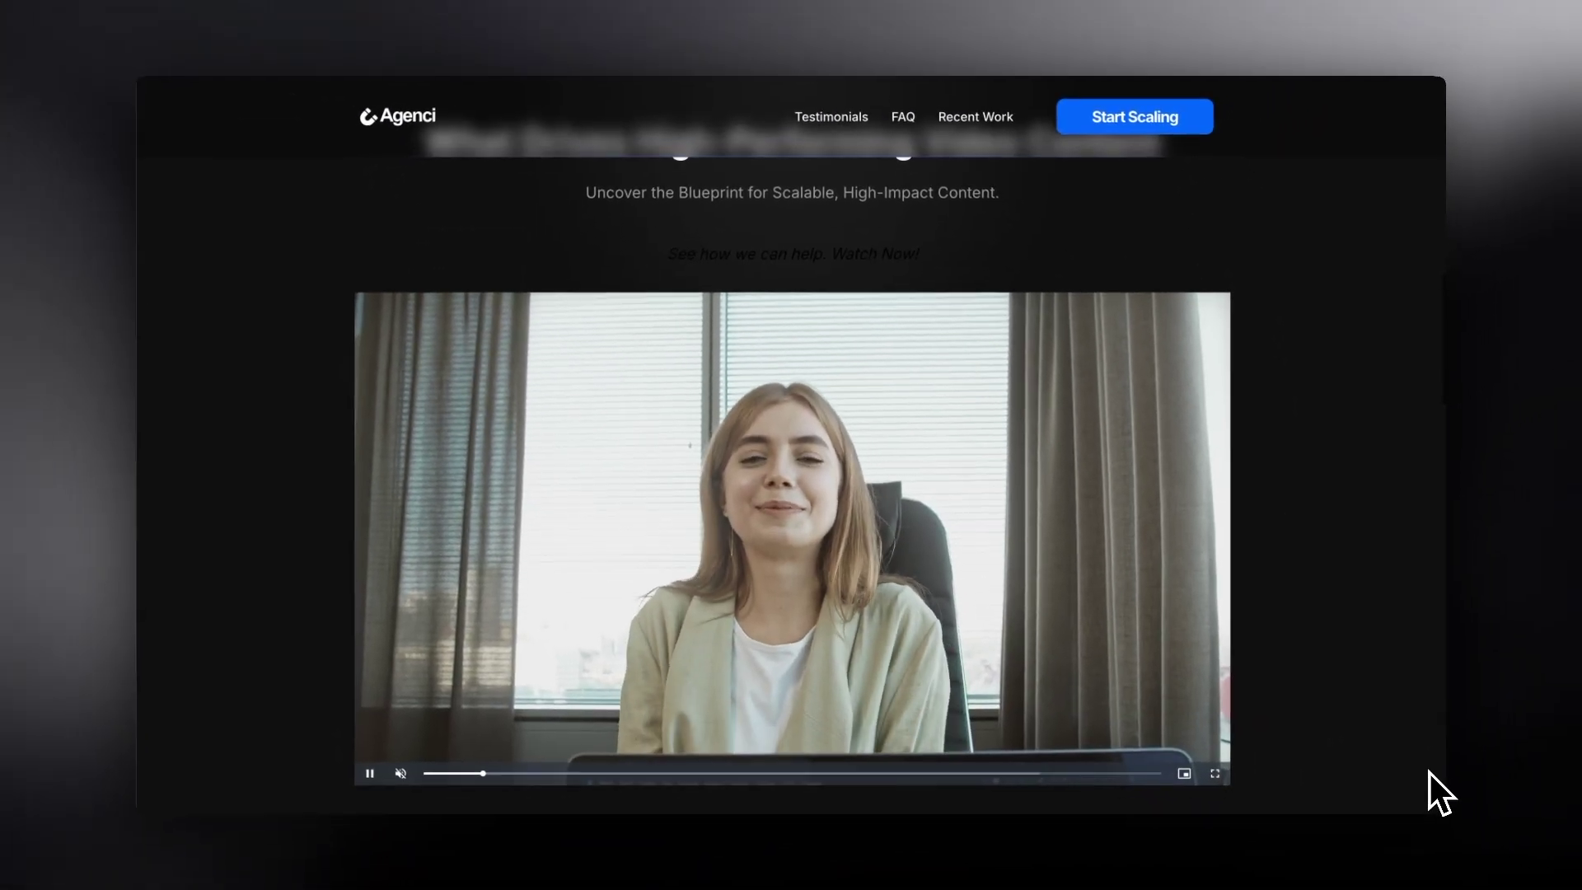
scroll(1428, 772, down, 10)
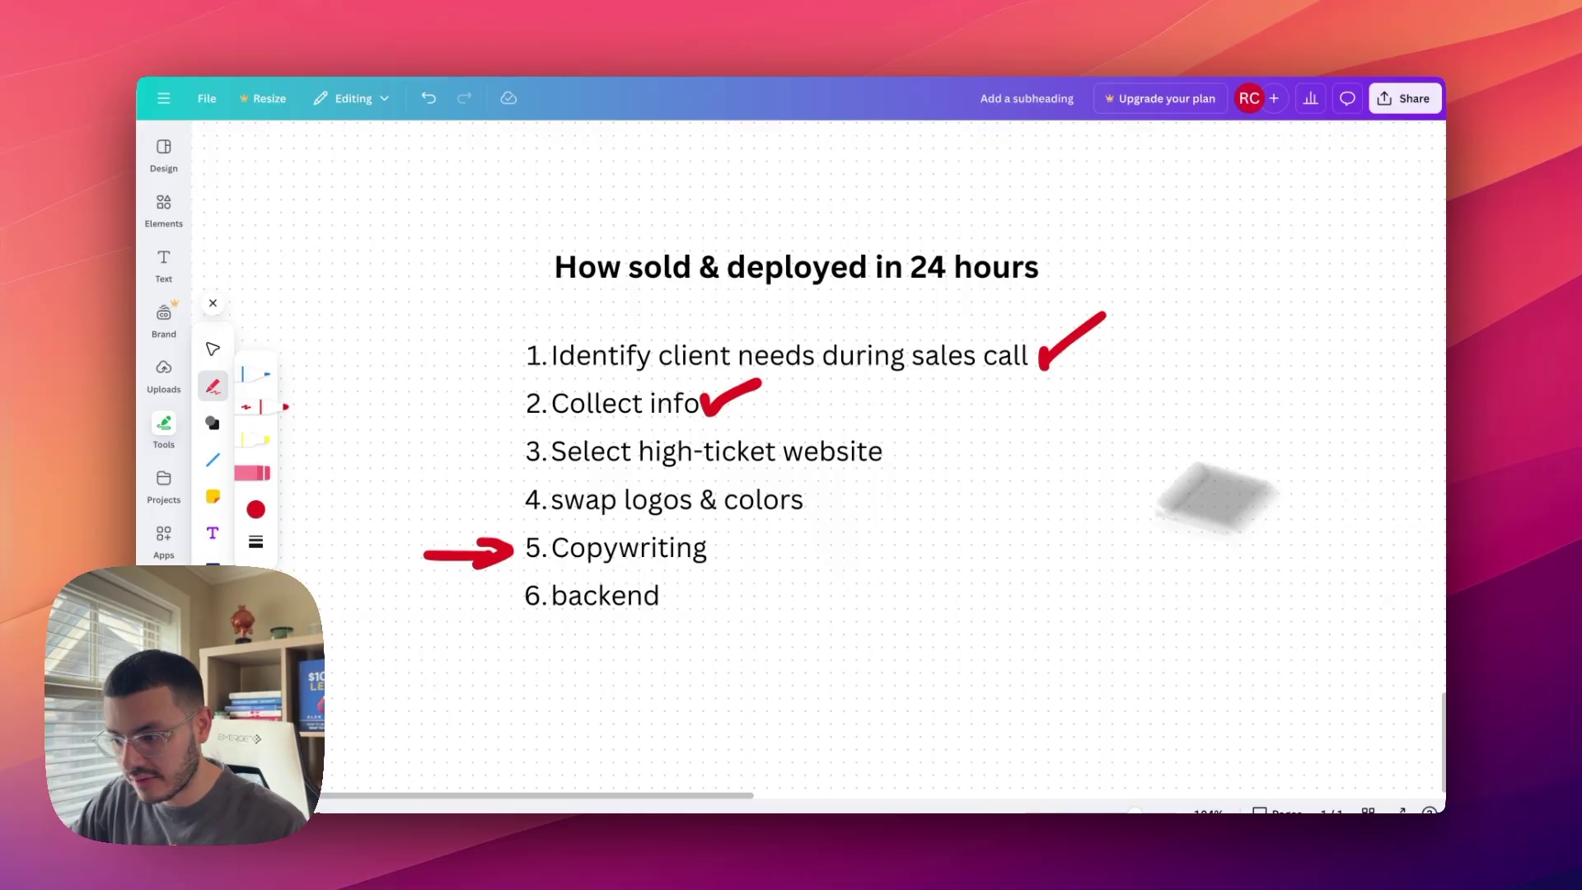
drag(883, 449, 928, 424)
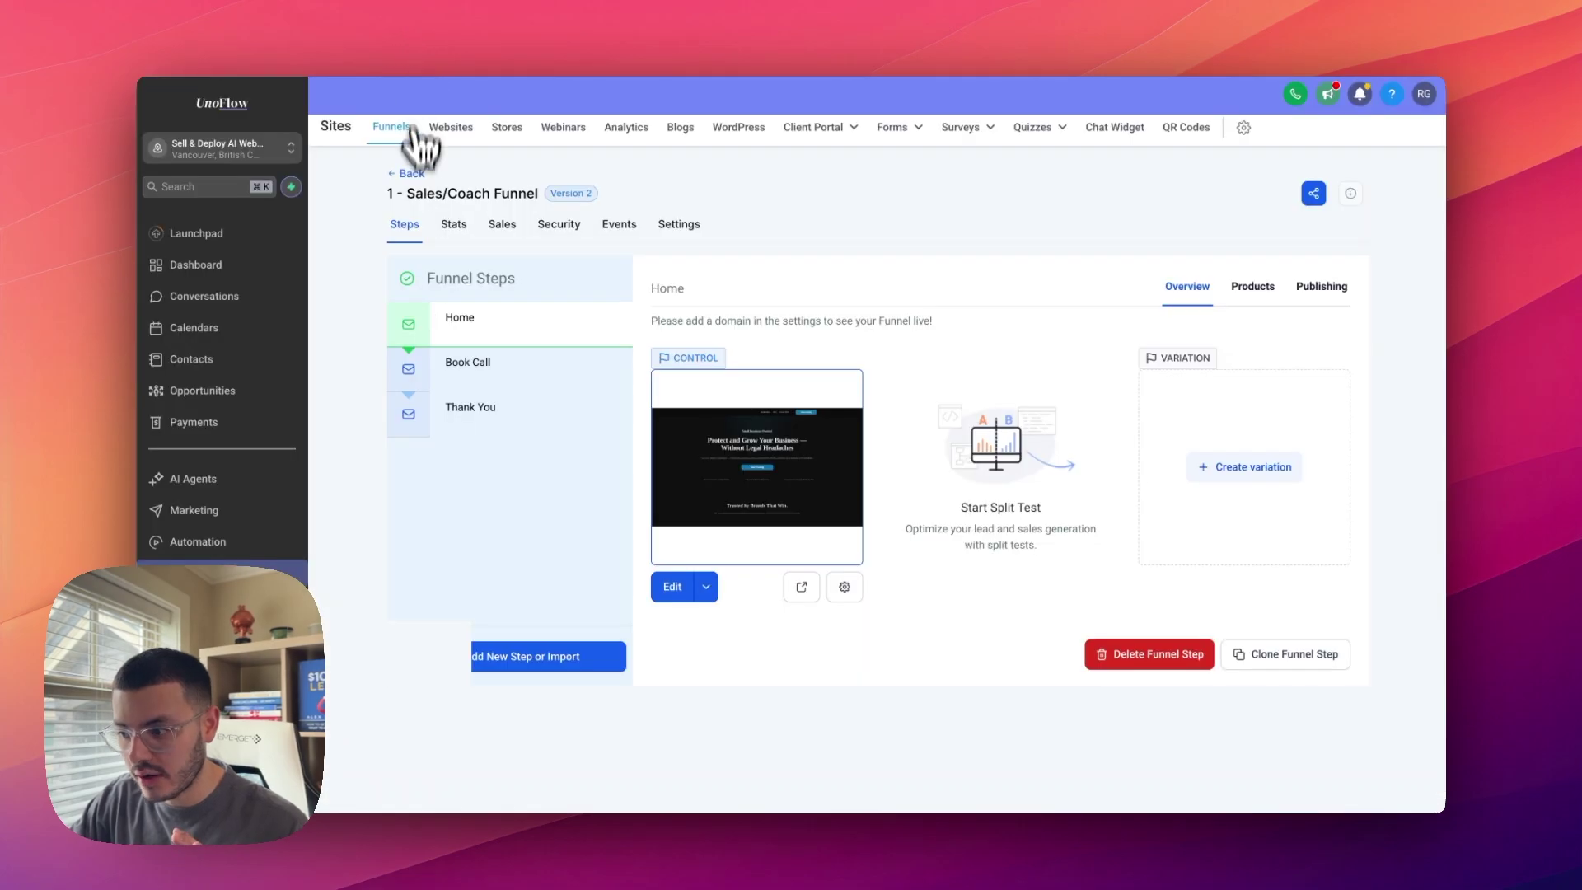
Step: Start cloning the Sales/Coach Funnel, cancel it, and reopen the funnel's steps
click(408, 132)
click(1307, 368)
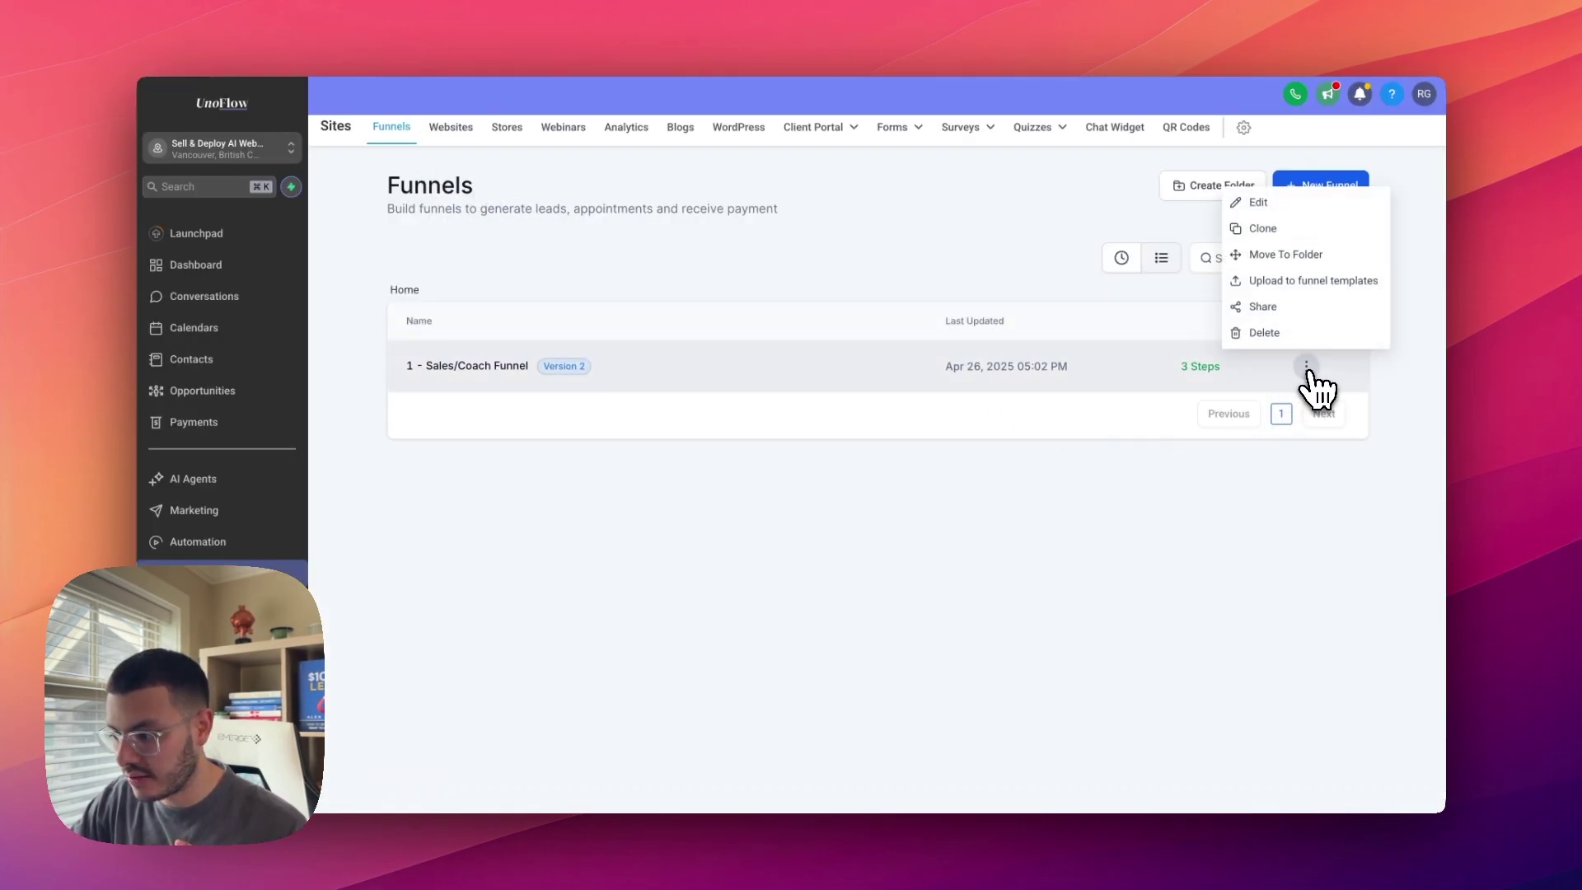
click(1258, 234)
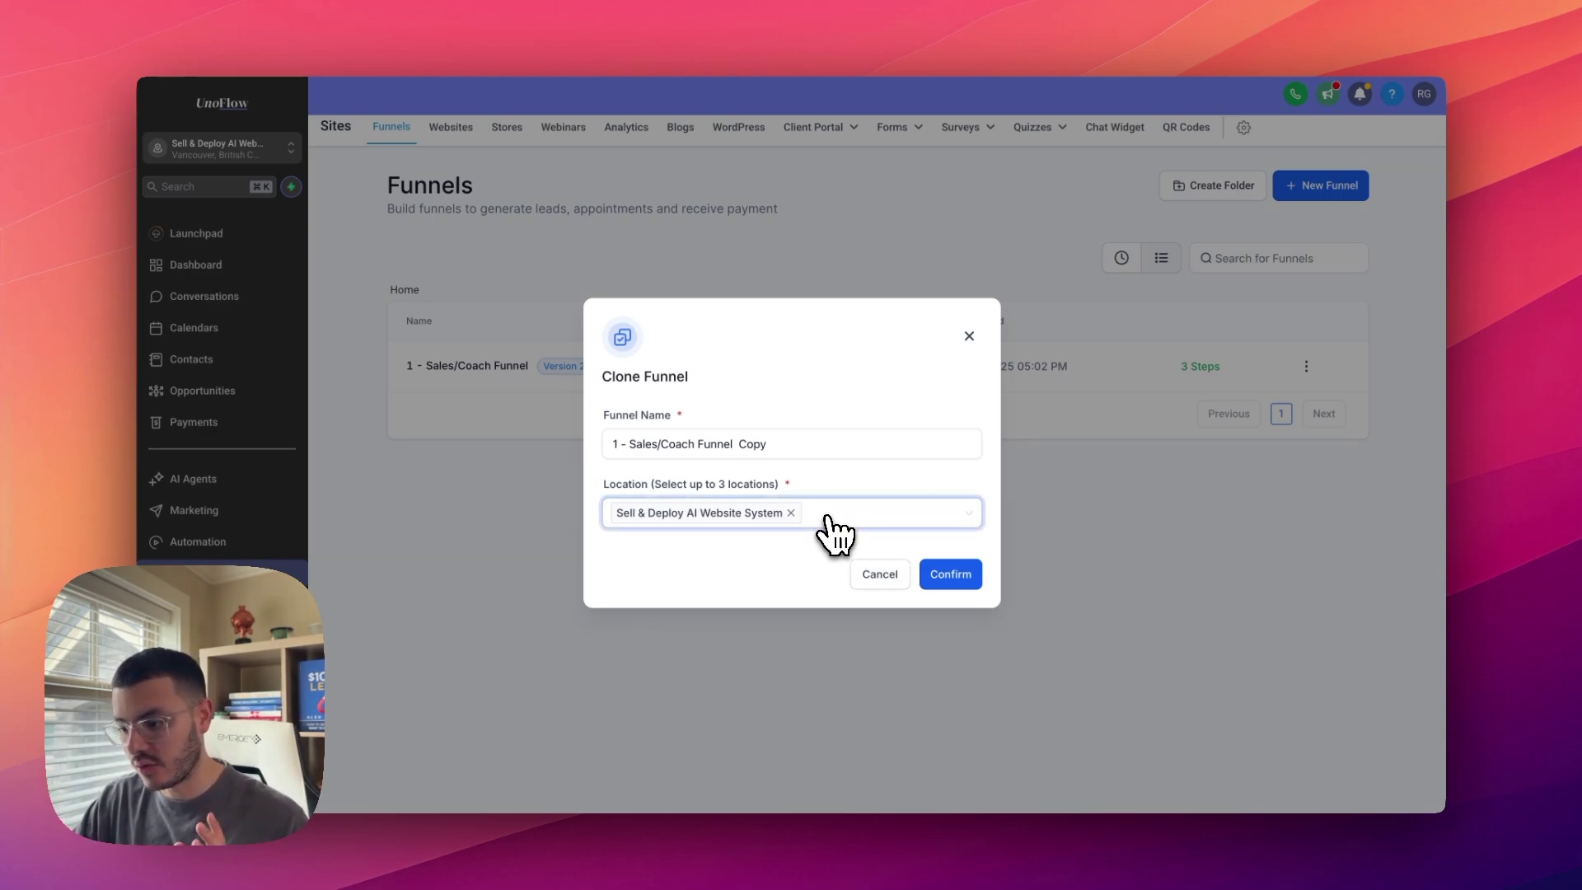
click(878, 574)
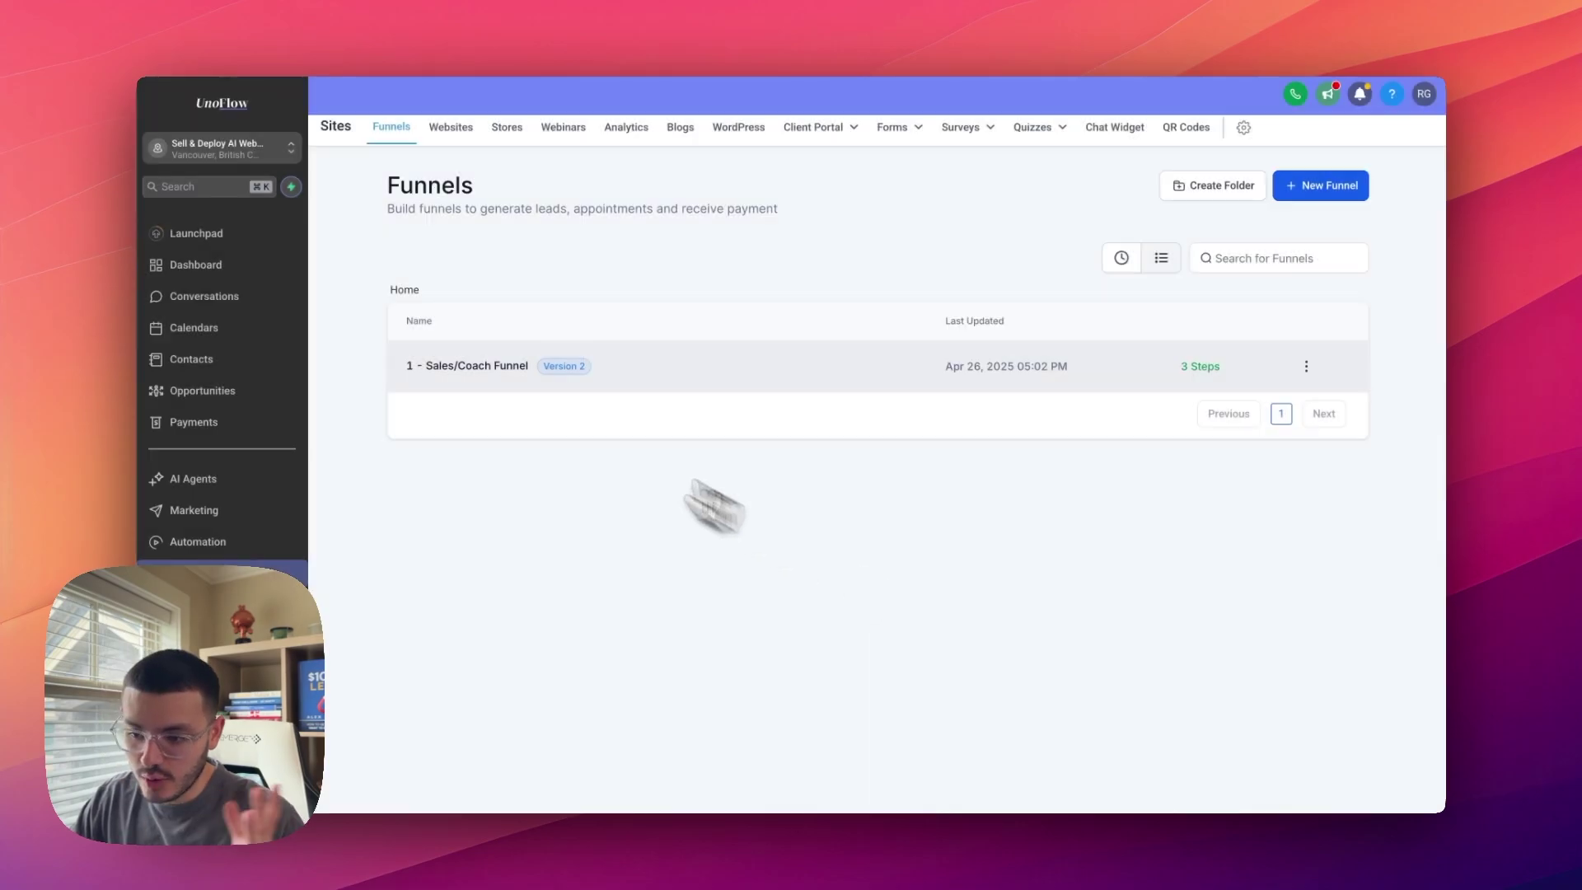
click(485, 367)
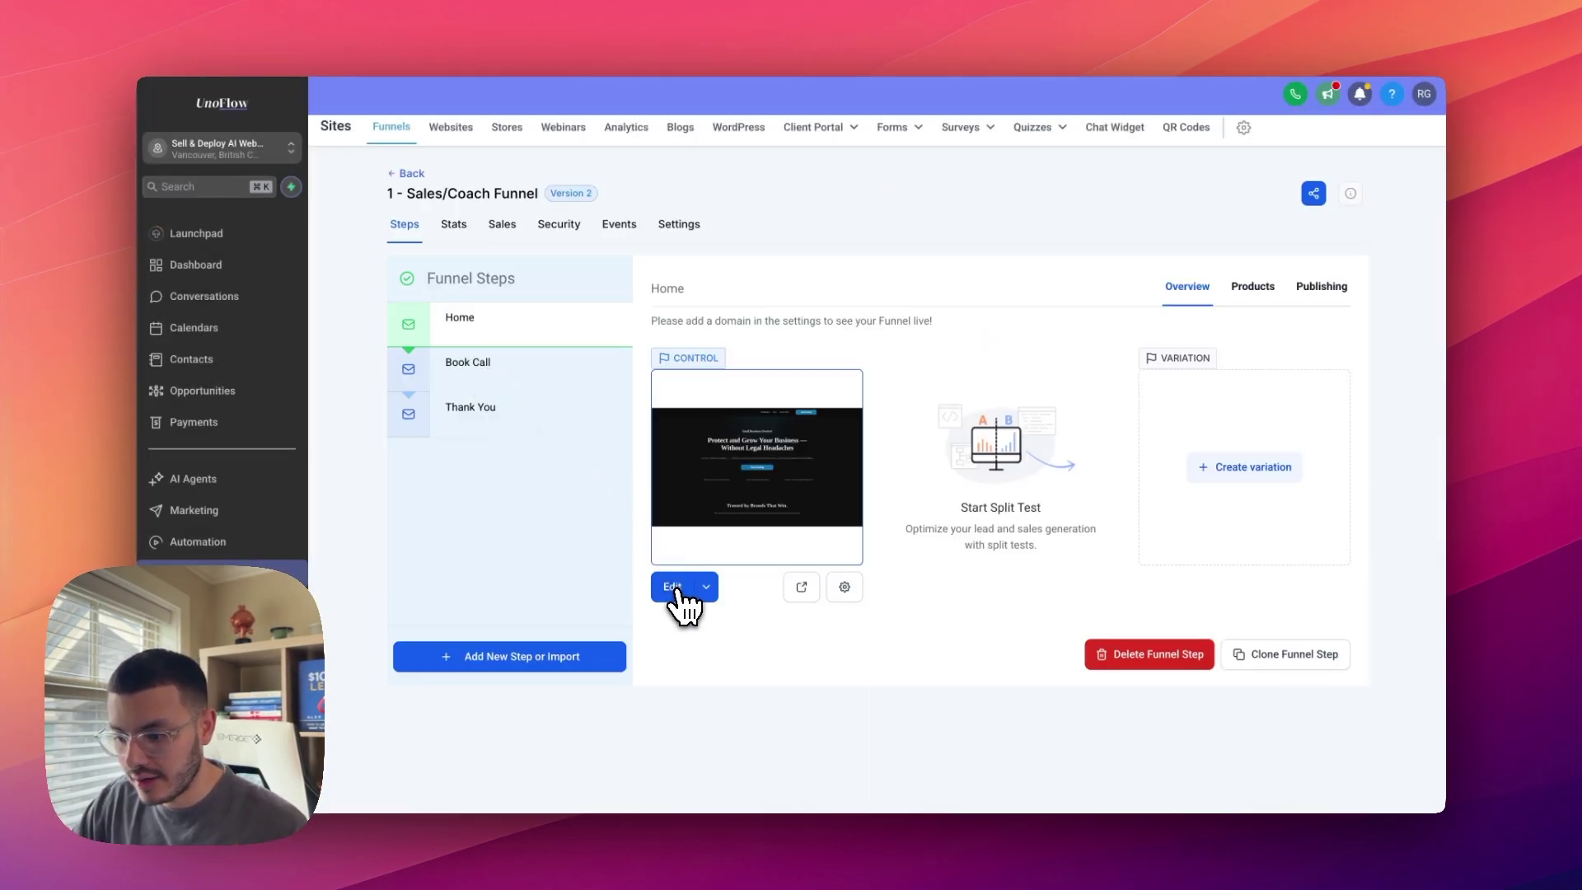
Step: Open the Home step in the page builder
click(682, 587)
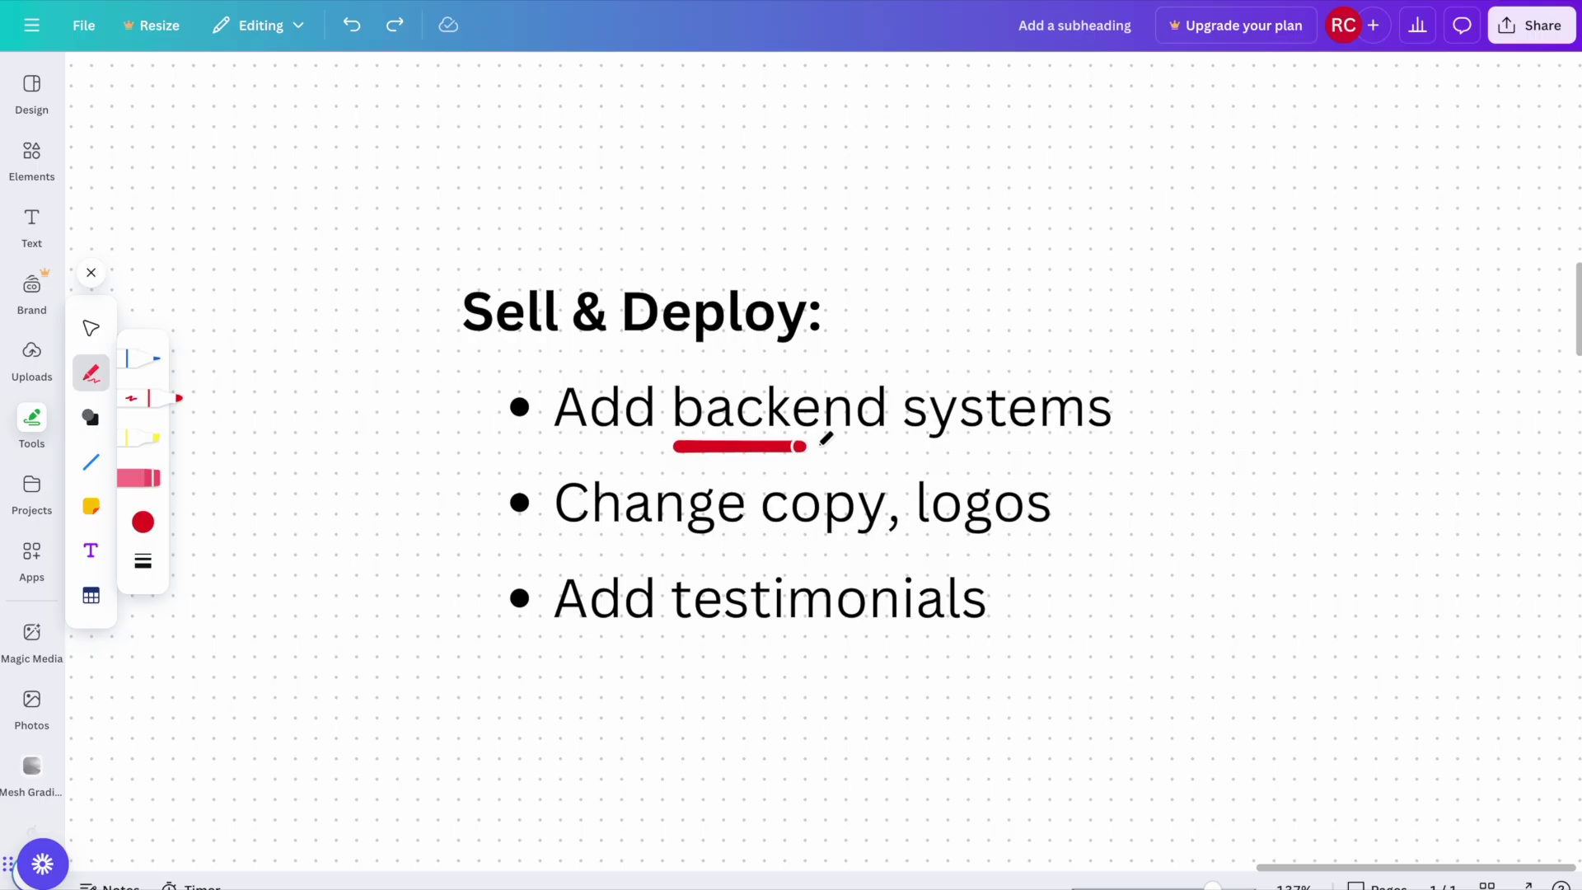
Step: Underline 'backend' in red on the Canva slide
drag(826, 441, 867, 447)
Step: Underline 'copy, logos' and 'testimonials' in red, then tick 'swap logos & colors'
drag(774, 556, 1048, 554)
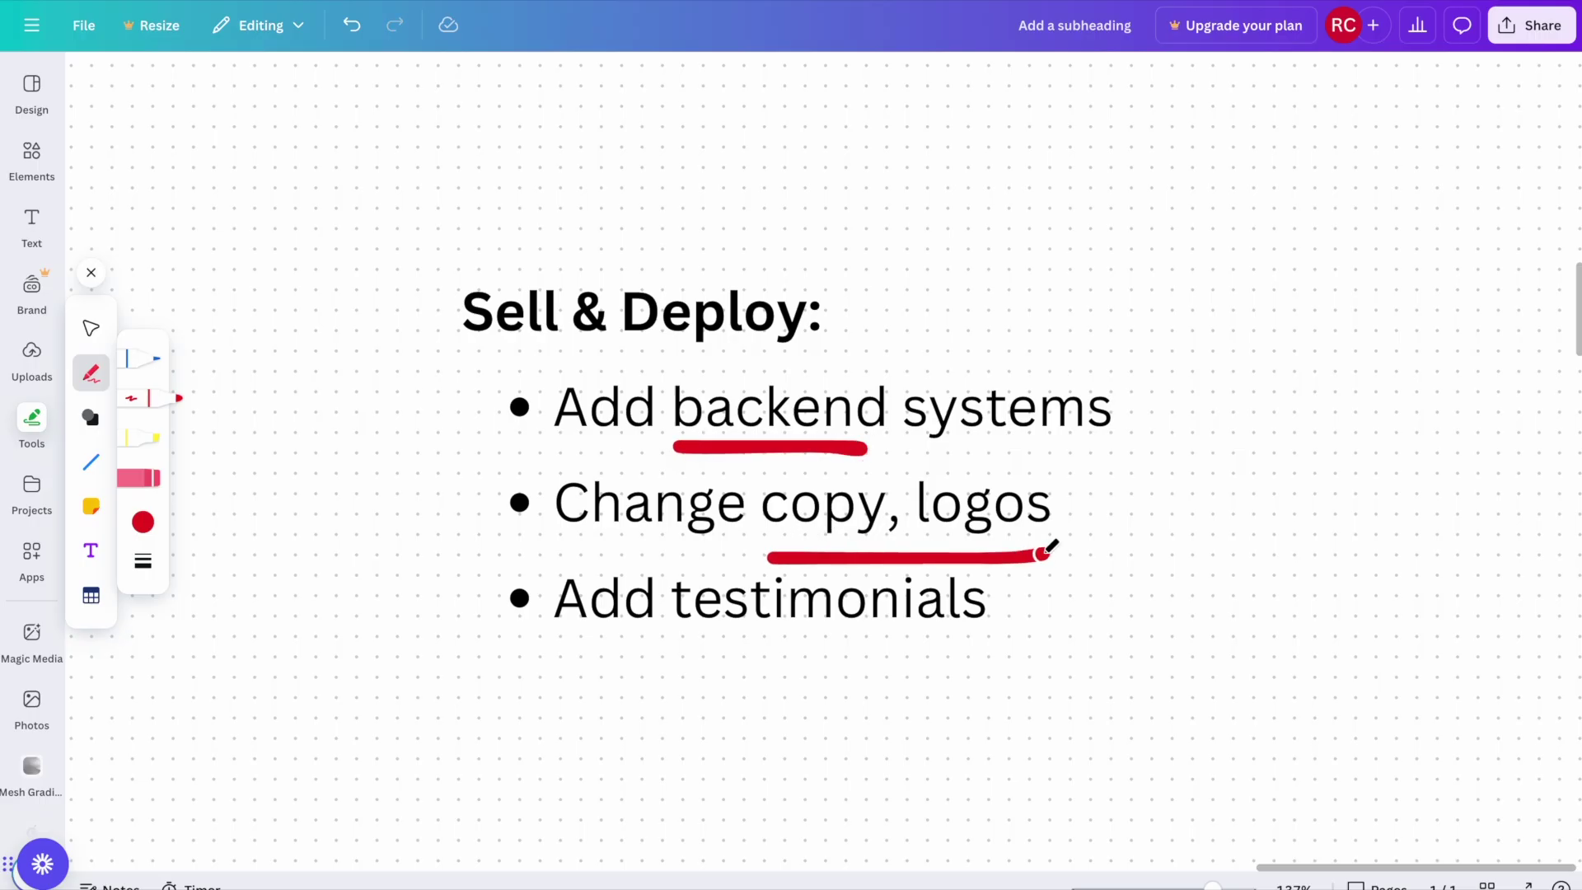
drag(674, 647, 1025, 643)
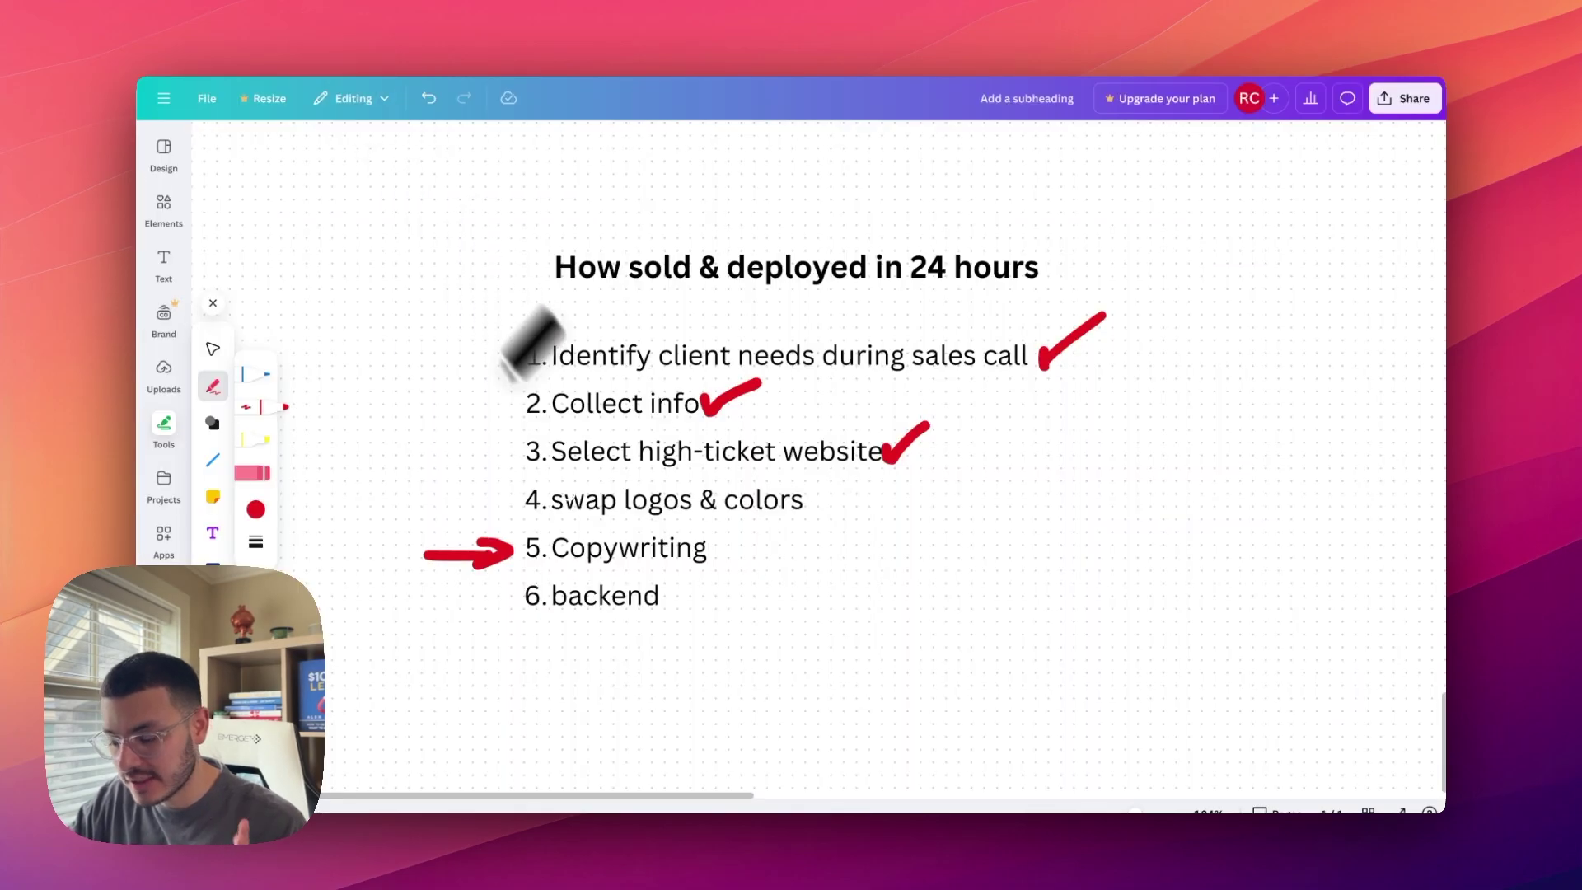
mouse_move(805, 486)
mouse_down()
mouse_move(820, 497)
mouse_move(890, 444)
mouse_up()
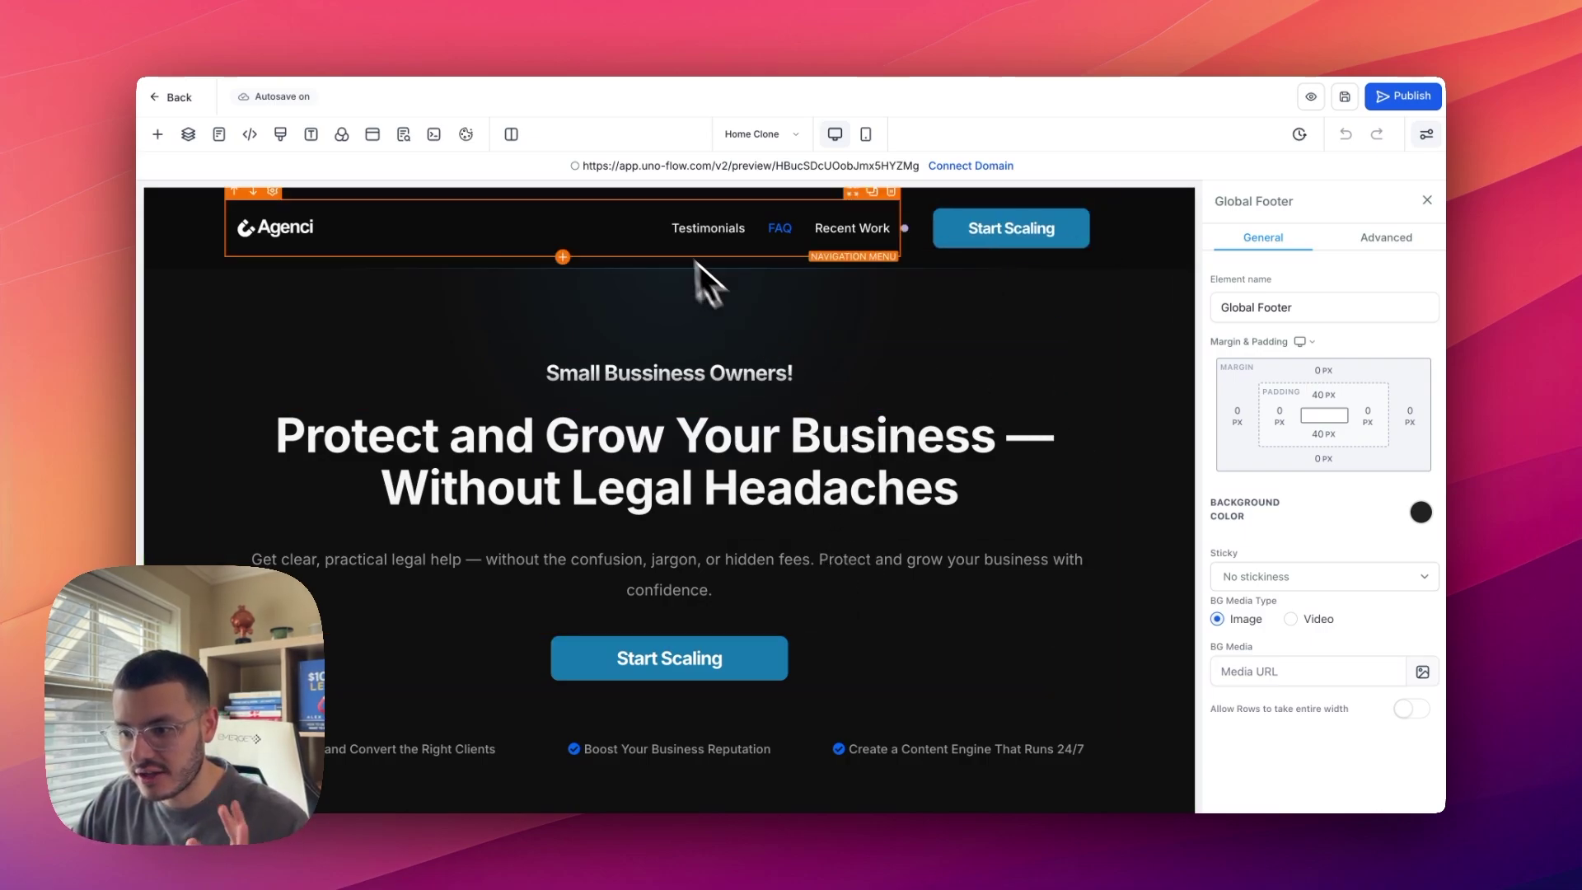
Step: Generate new Coolors palettes until one shows green shades
click(1111, 28)
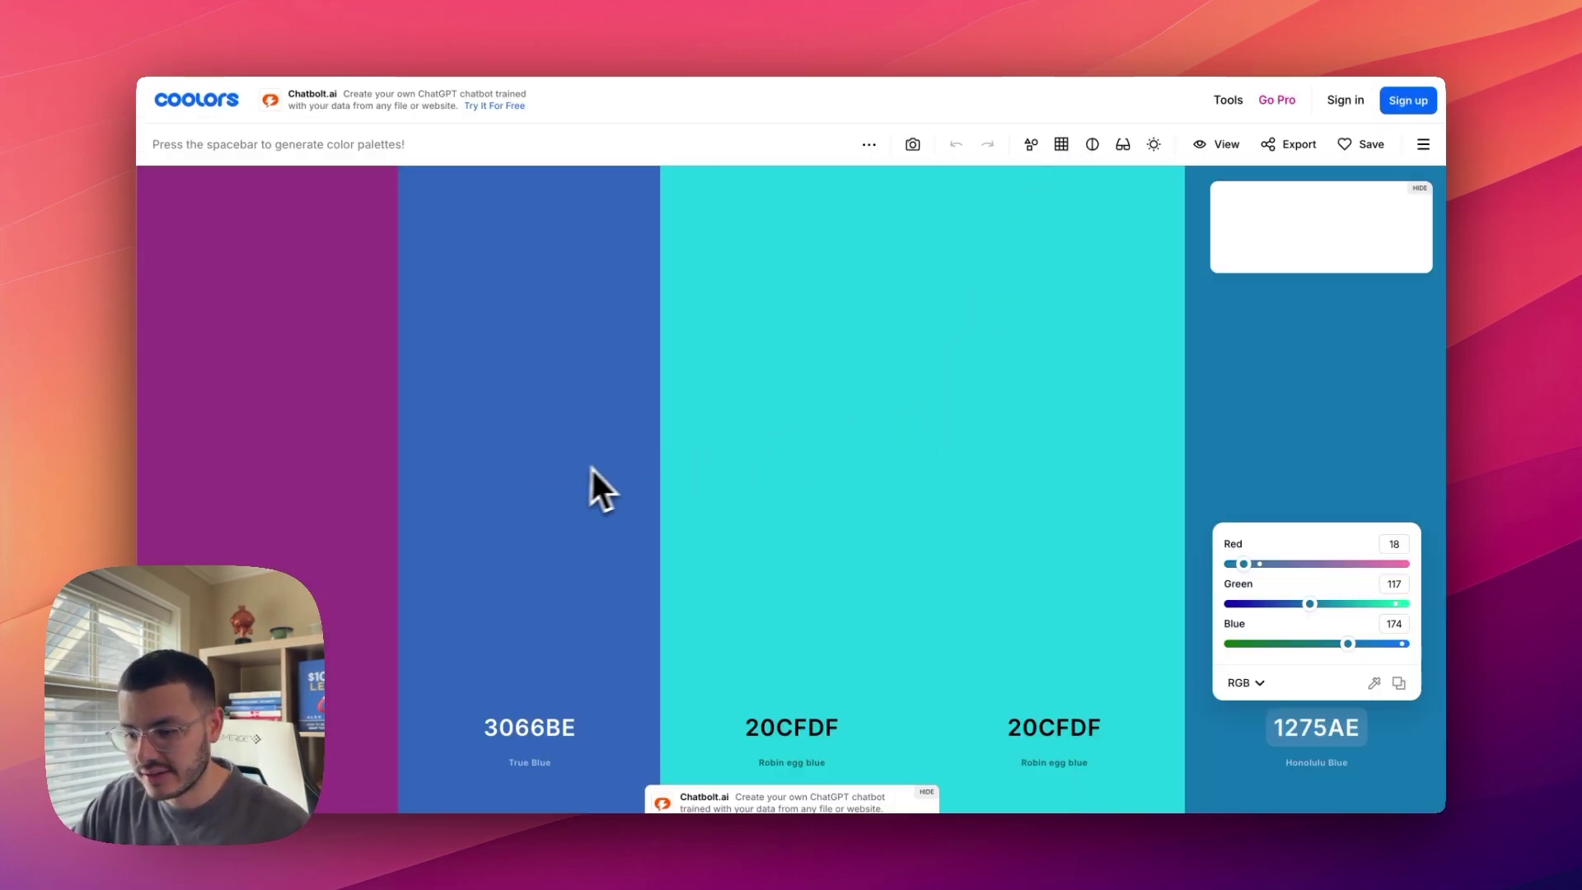
key(space)
key(space)
key(space)
key(space)
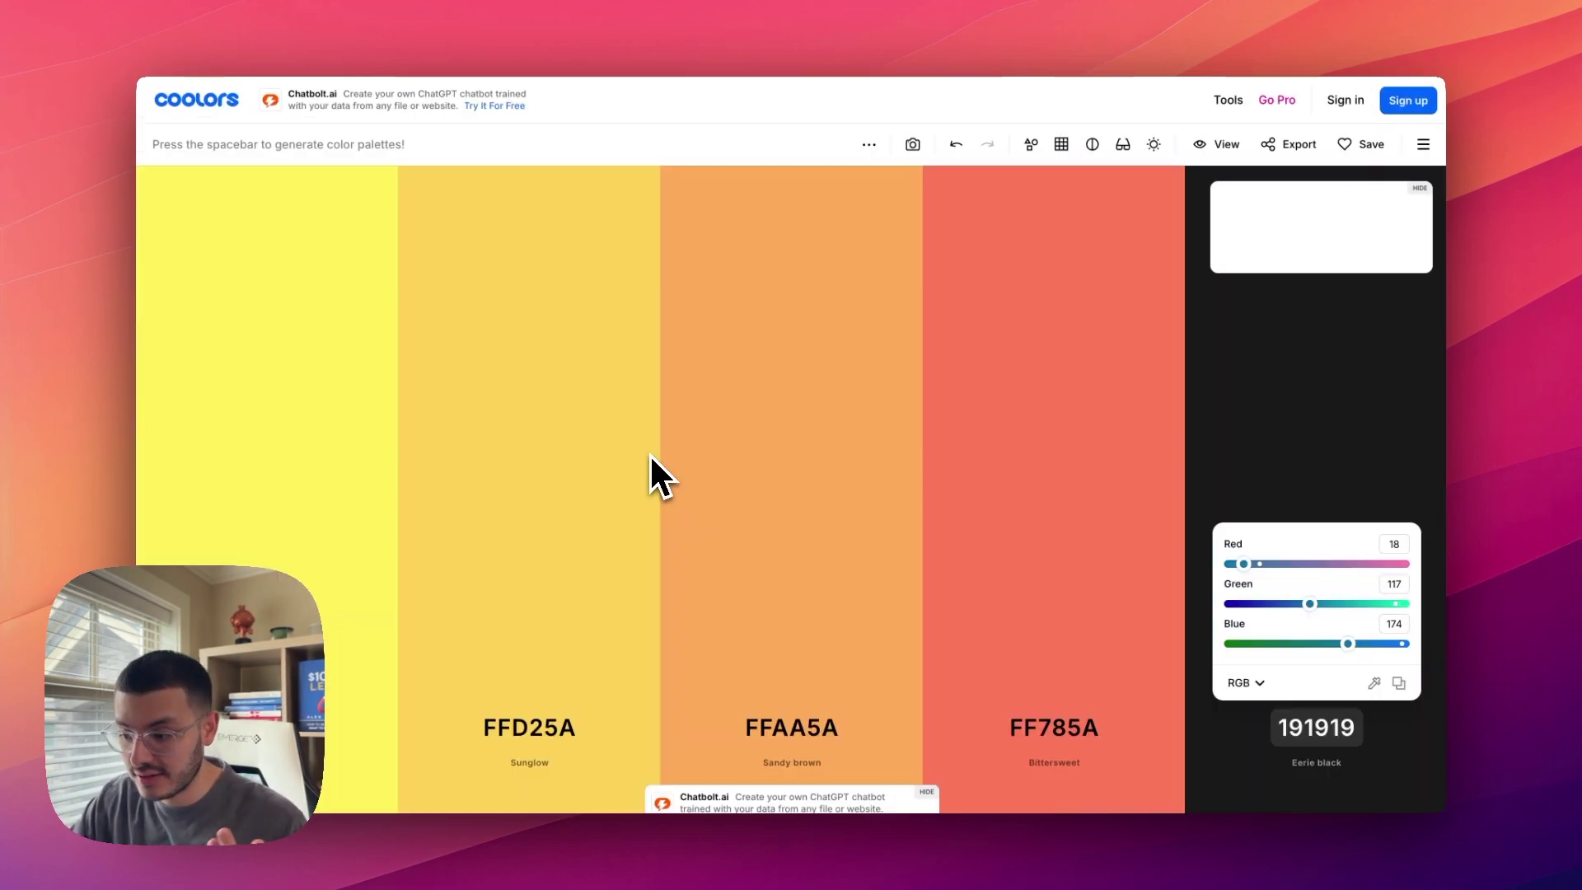
key(space)
key(space)
key(space)
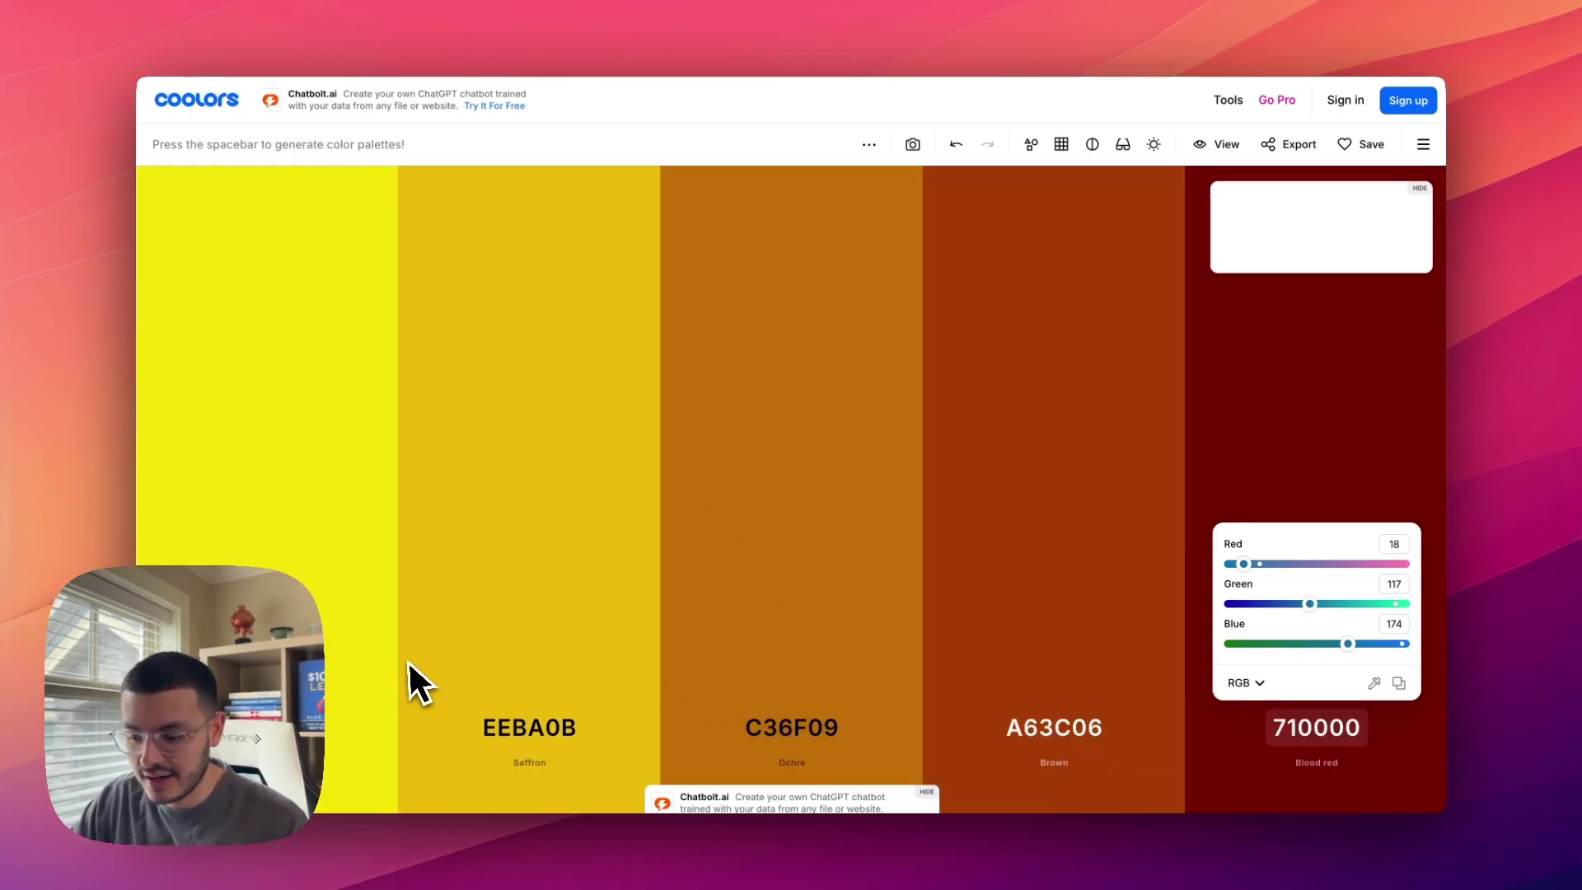
key(space)
Step: Adjust the fourth swatch to bright green 51C975 and copy its value
click(1053, 727)
click(1053, 643)
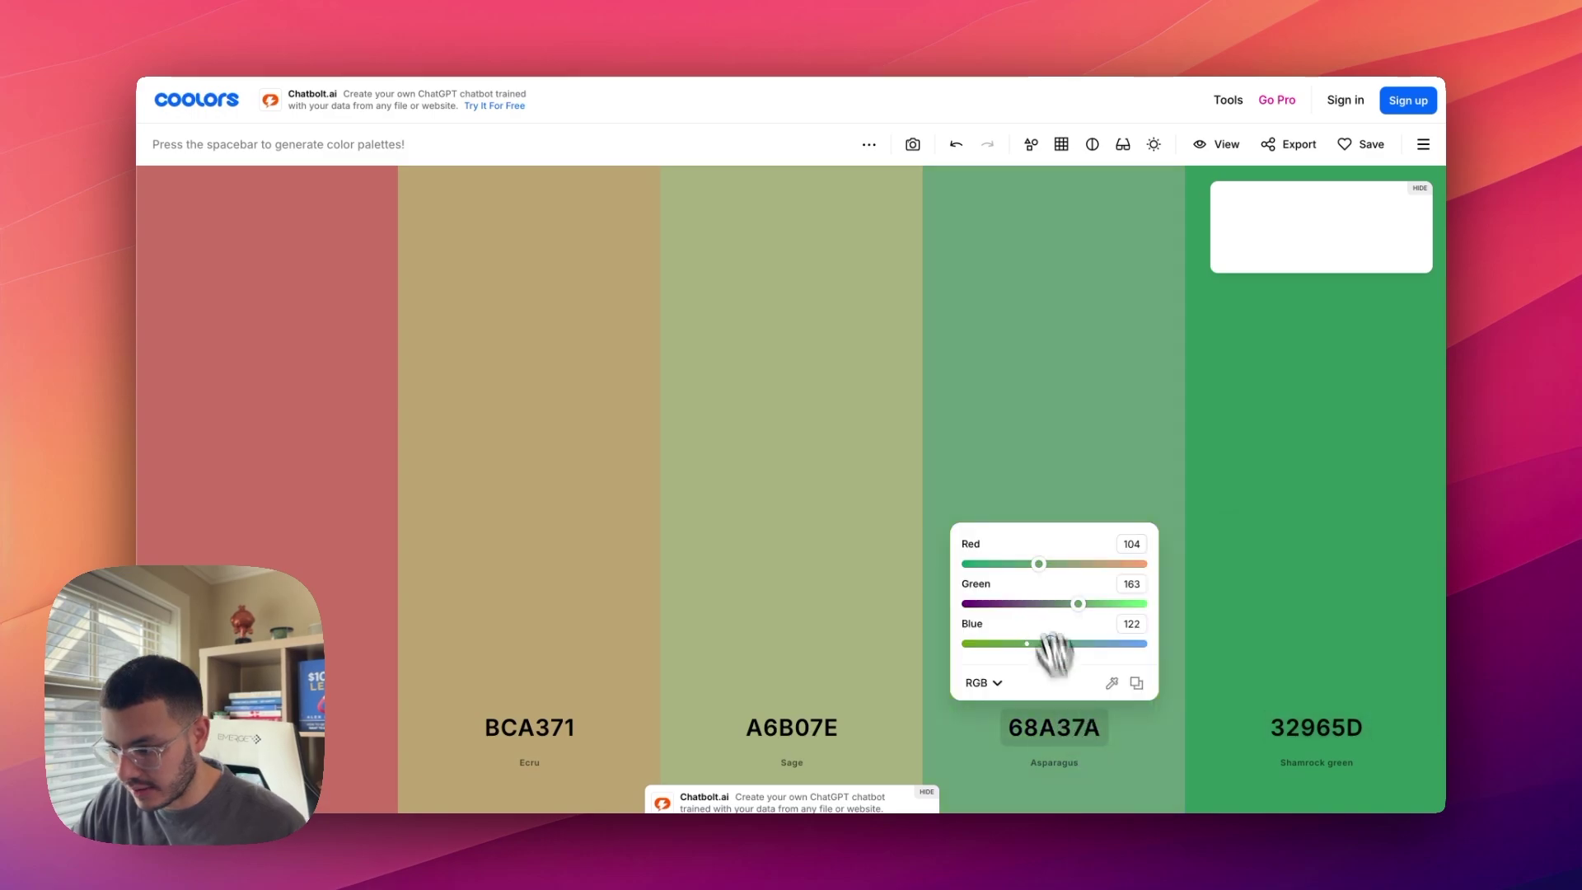
click(989, 683)
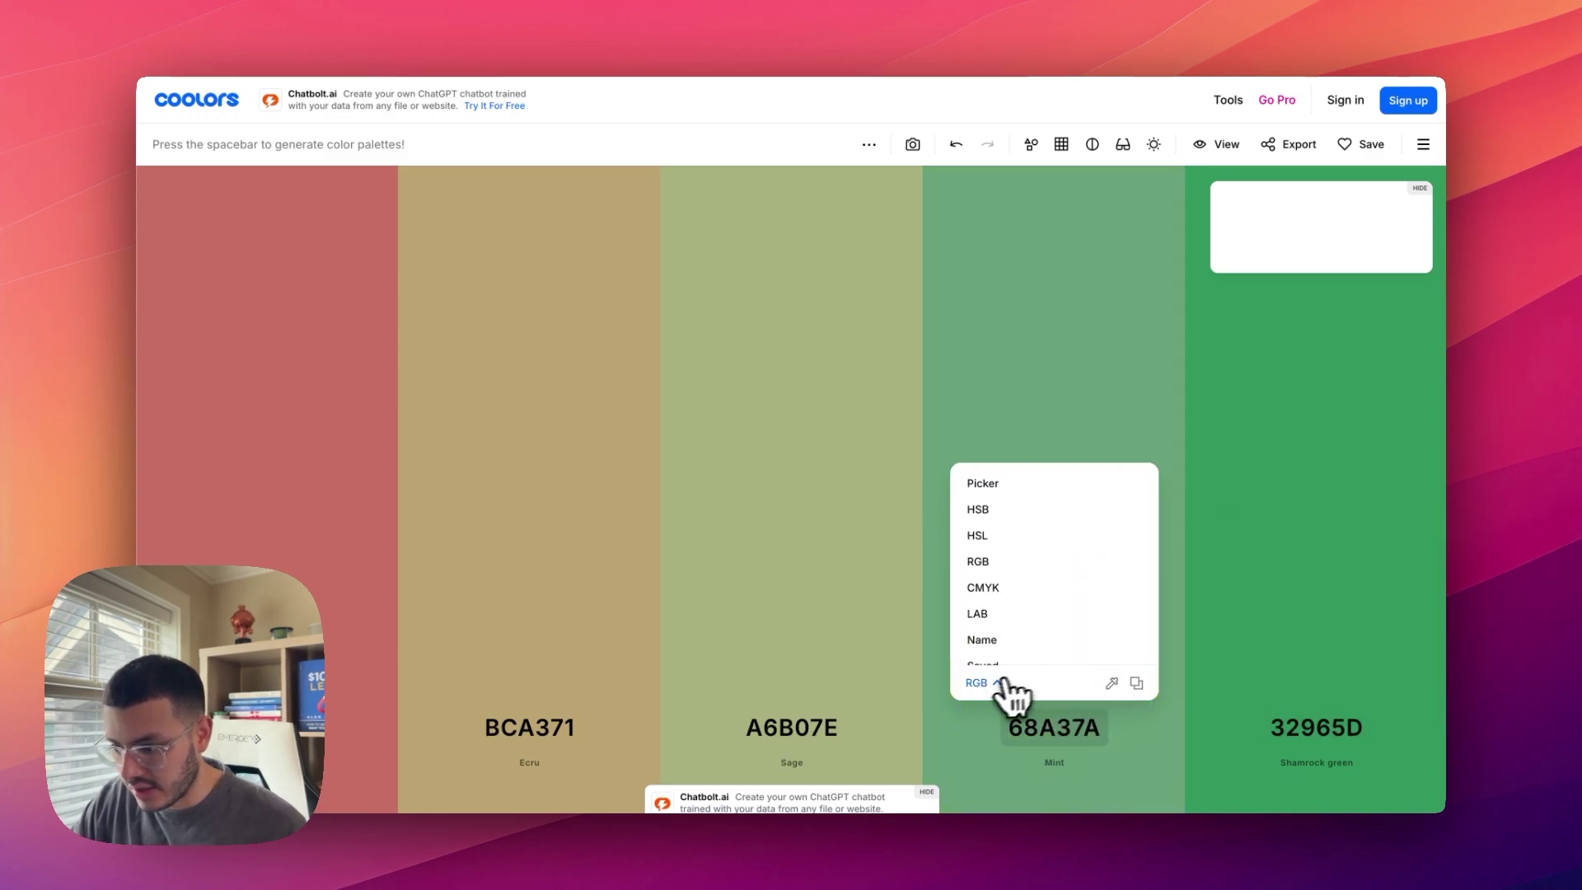
click(985, 484)
drag(1025, 513, 1076, 494)
click(1136, 682)
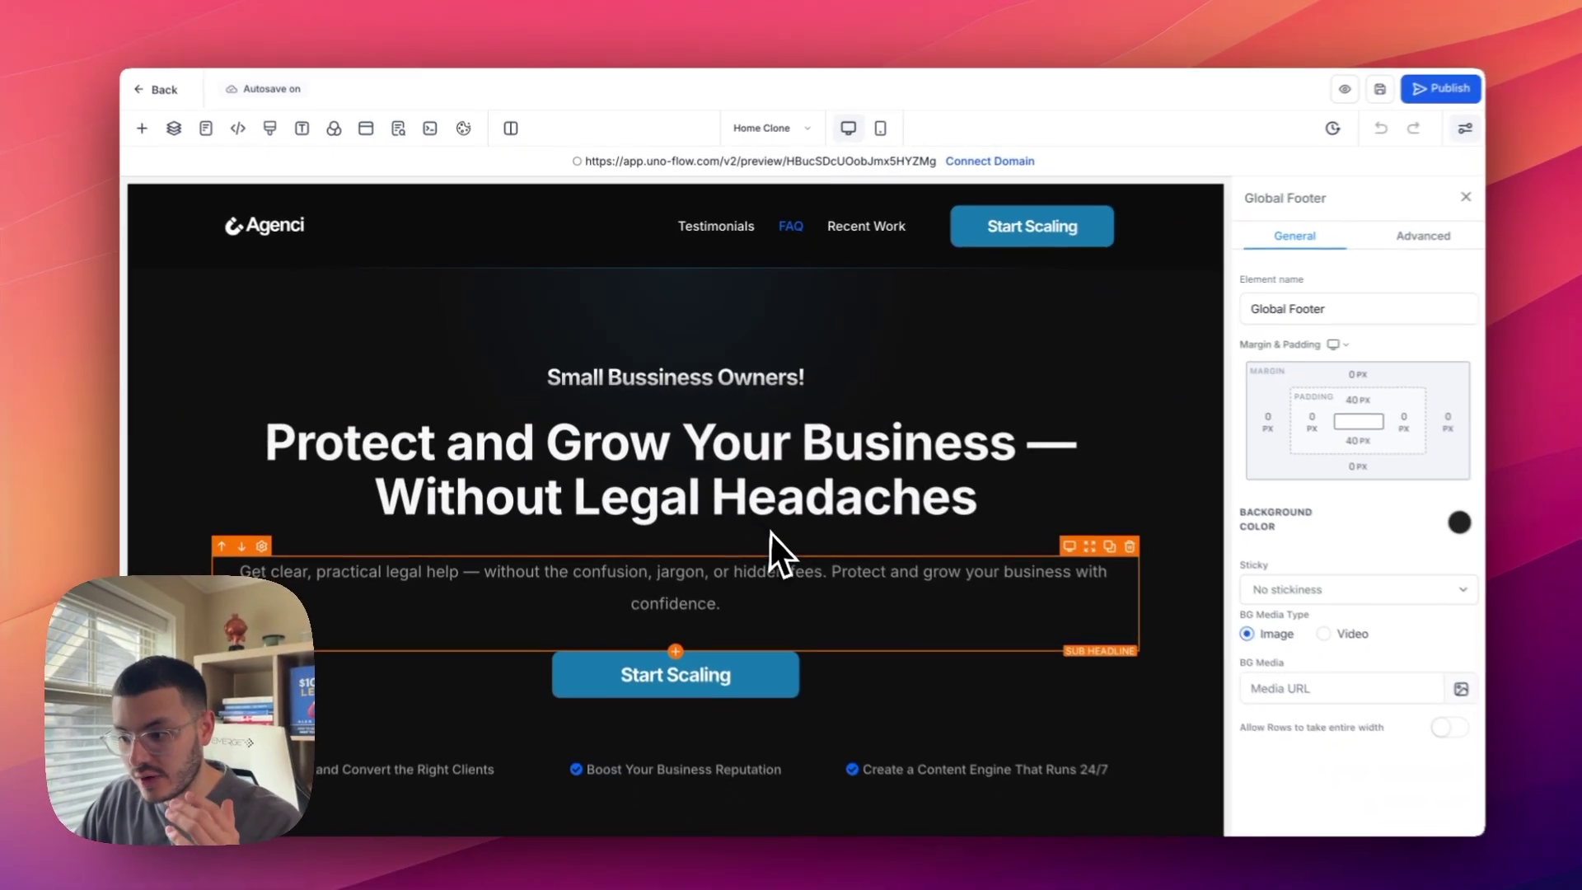
Step: Change --color-1 in the page's Custom CSS to 81, 201, 117 and save
scroll(769, 534, down, 15)
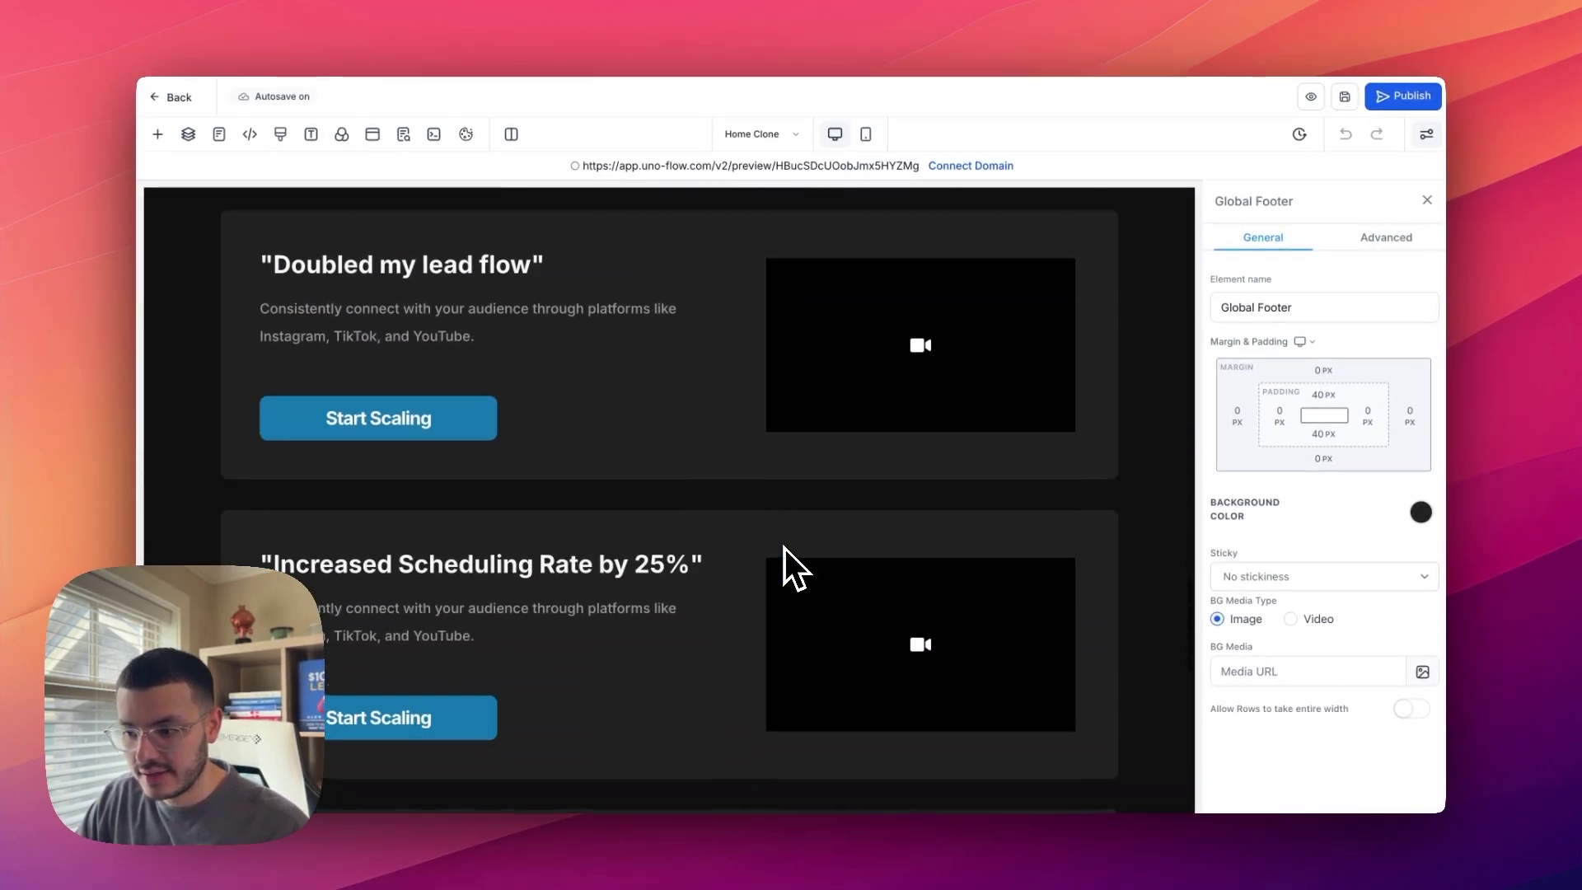
scroll(785, 547, down, 10)
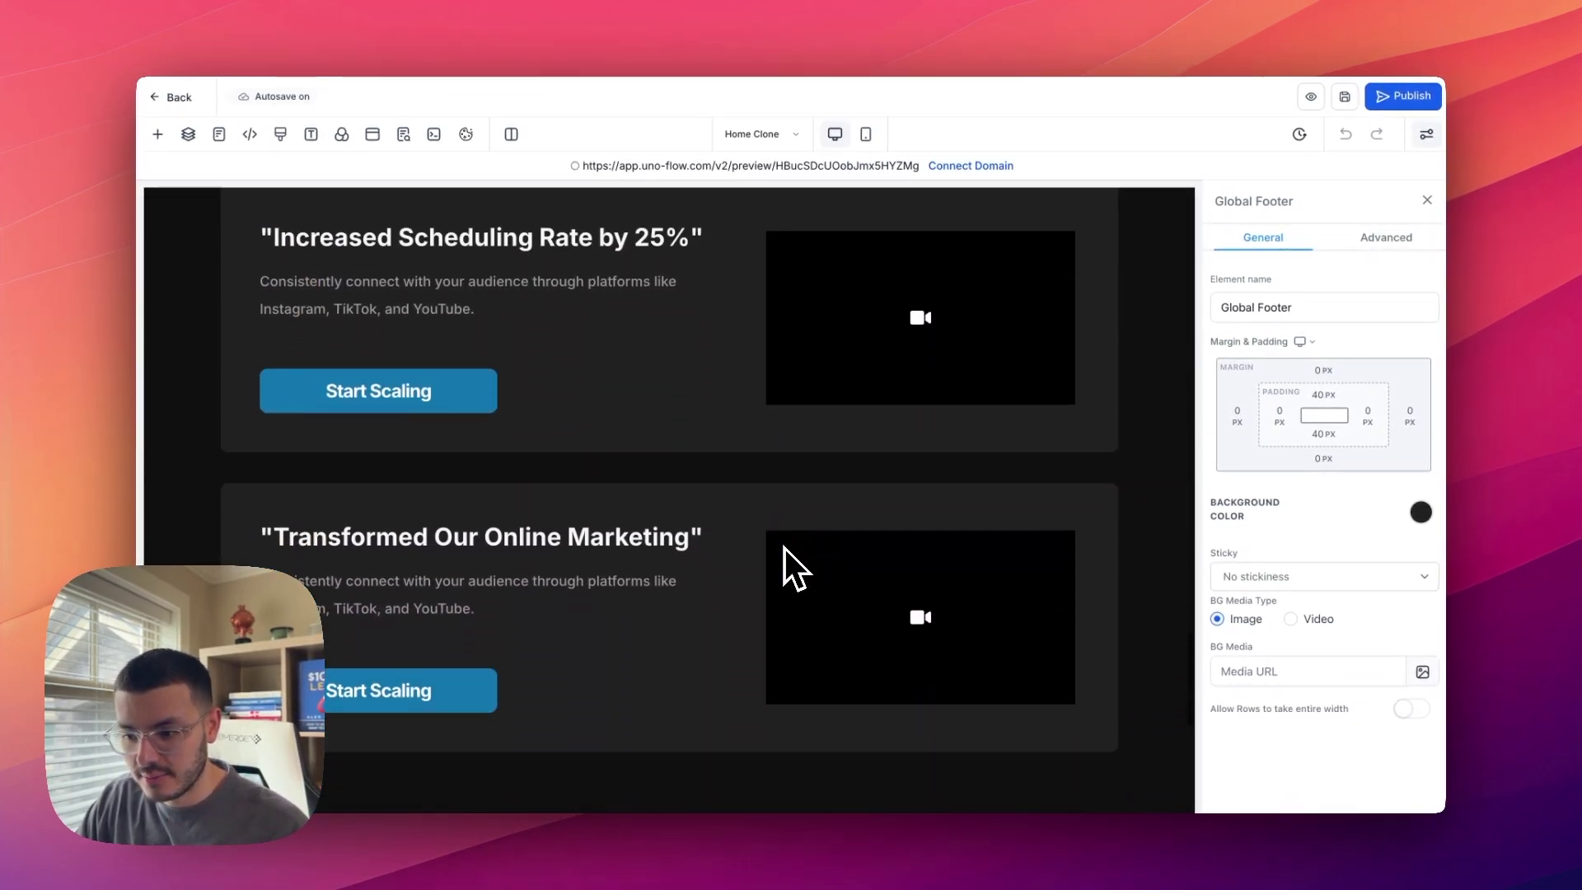
scroll(655, 521, up, 15)
scroll(652, 521, up, 15)
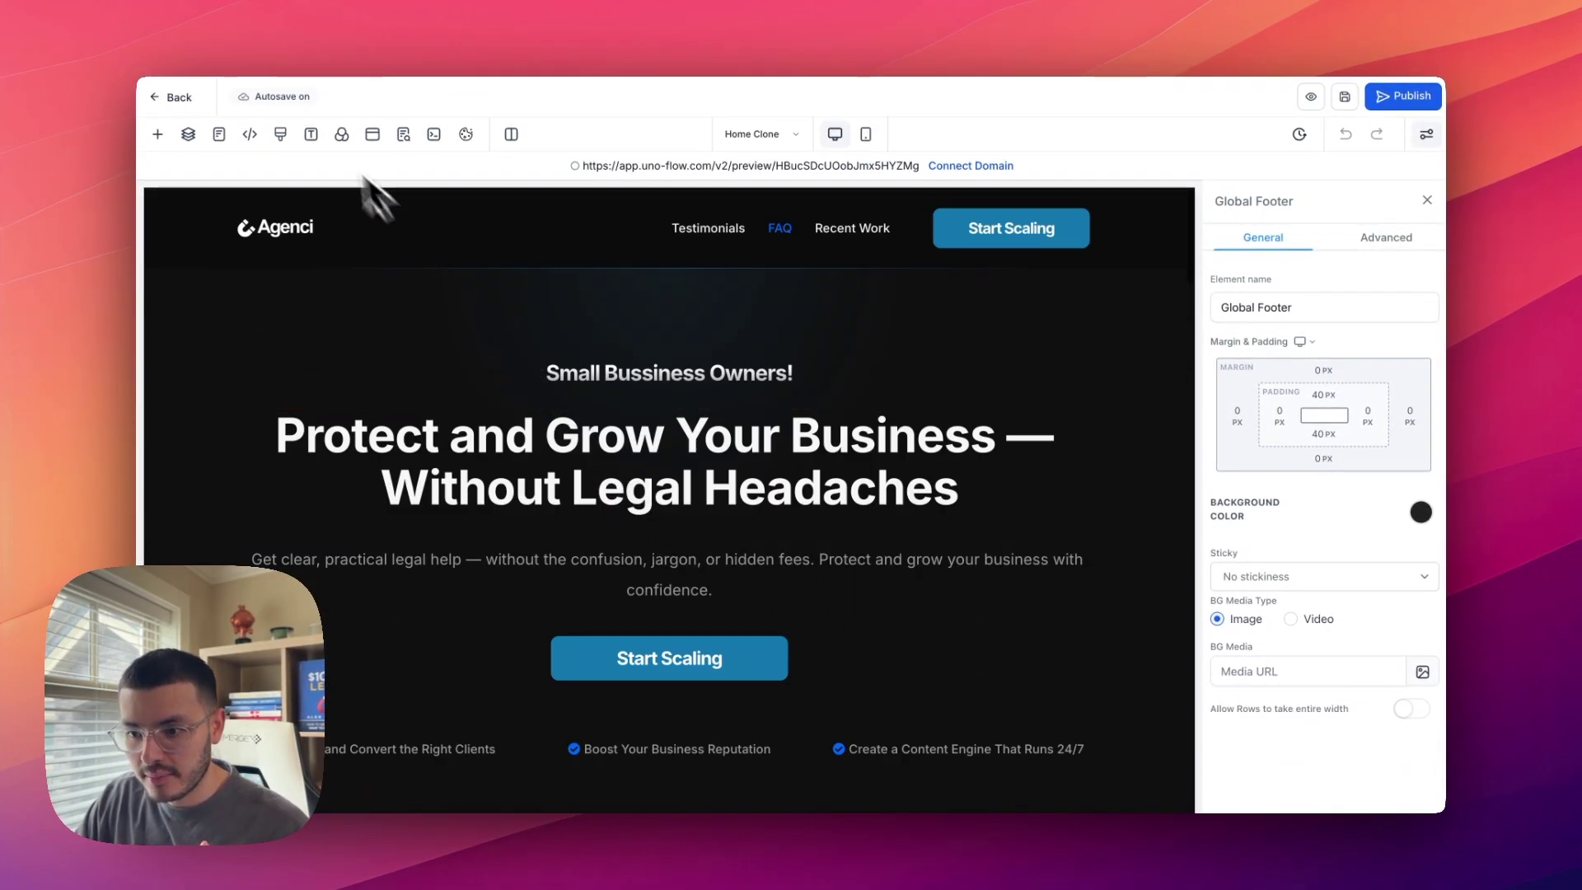
click(280, 133)
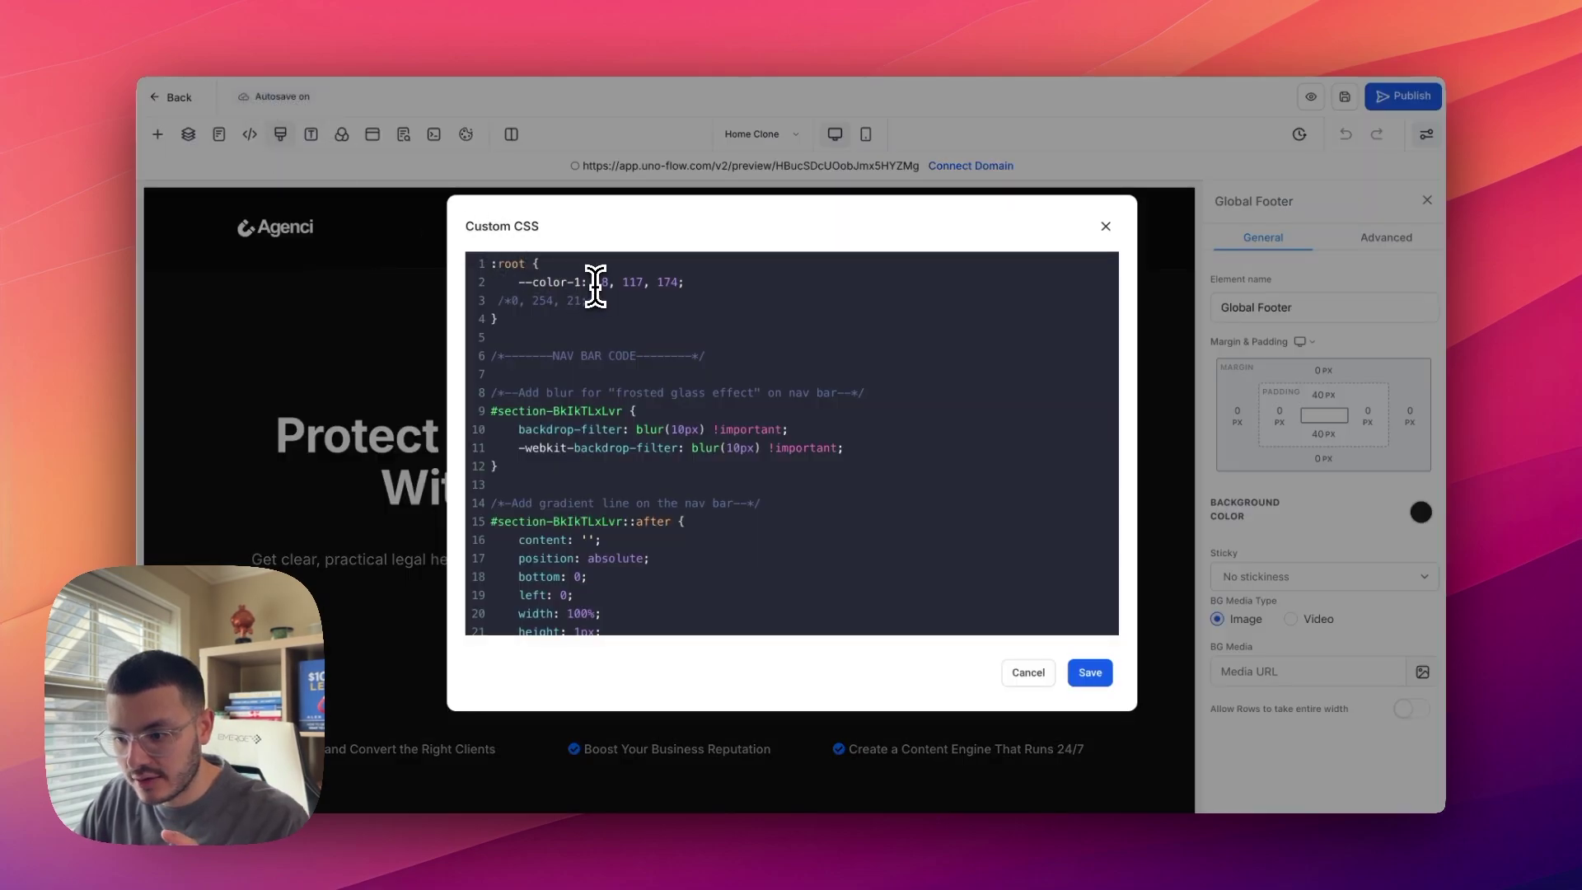
drag(595, 285, 677, 290)
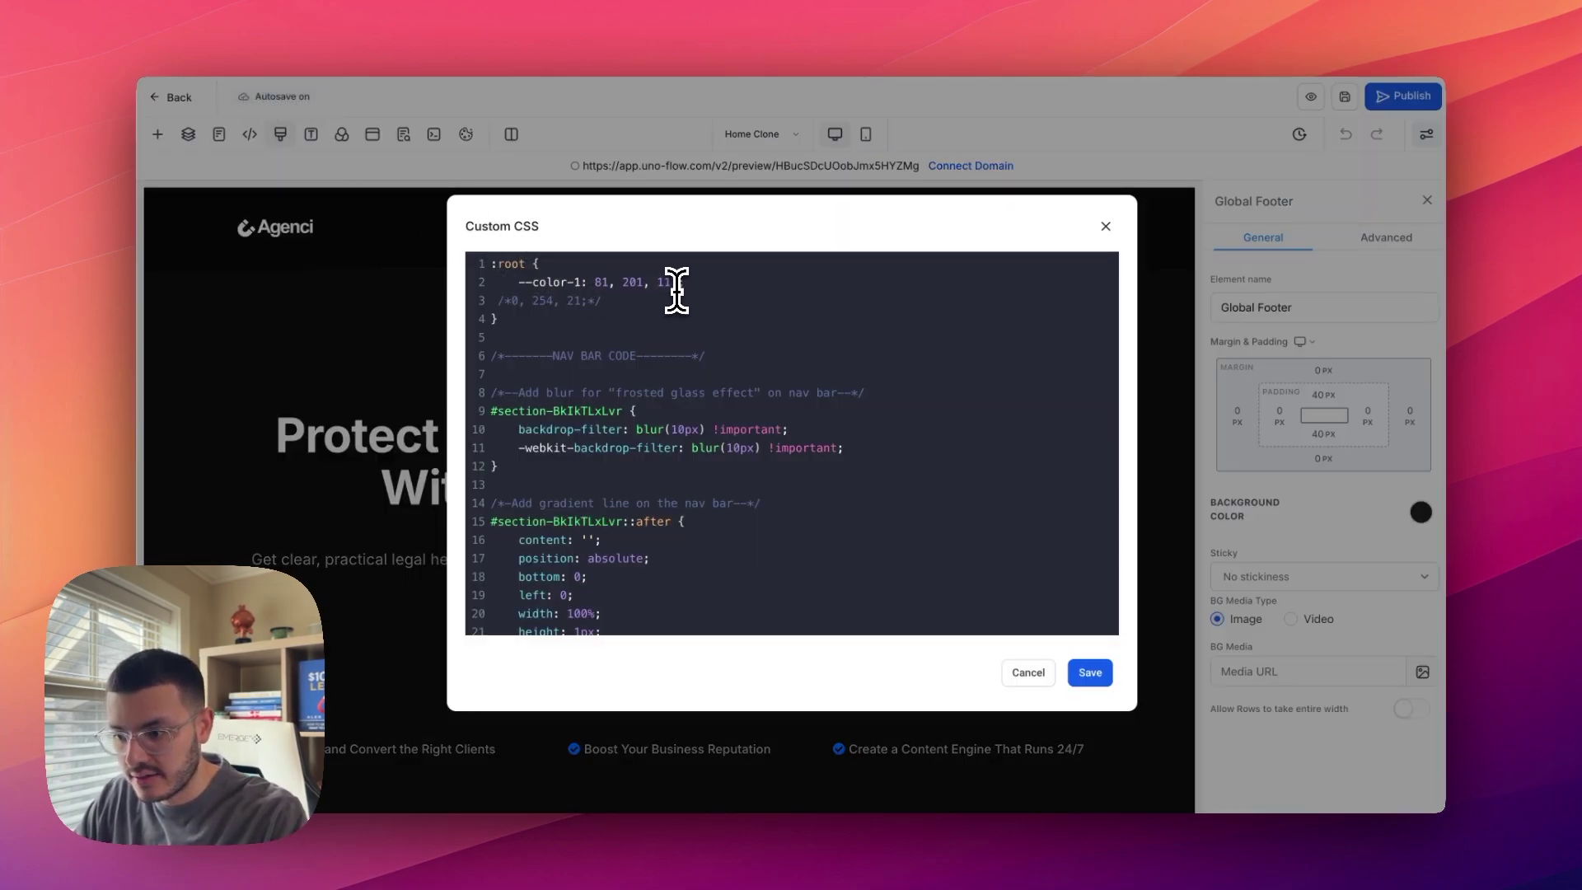
click(1092, 675)
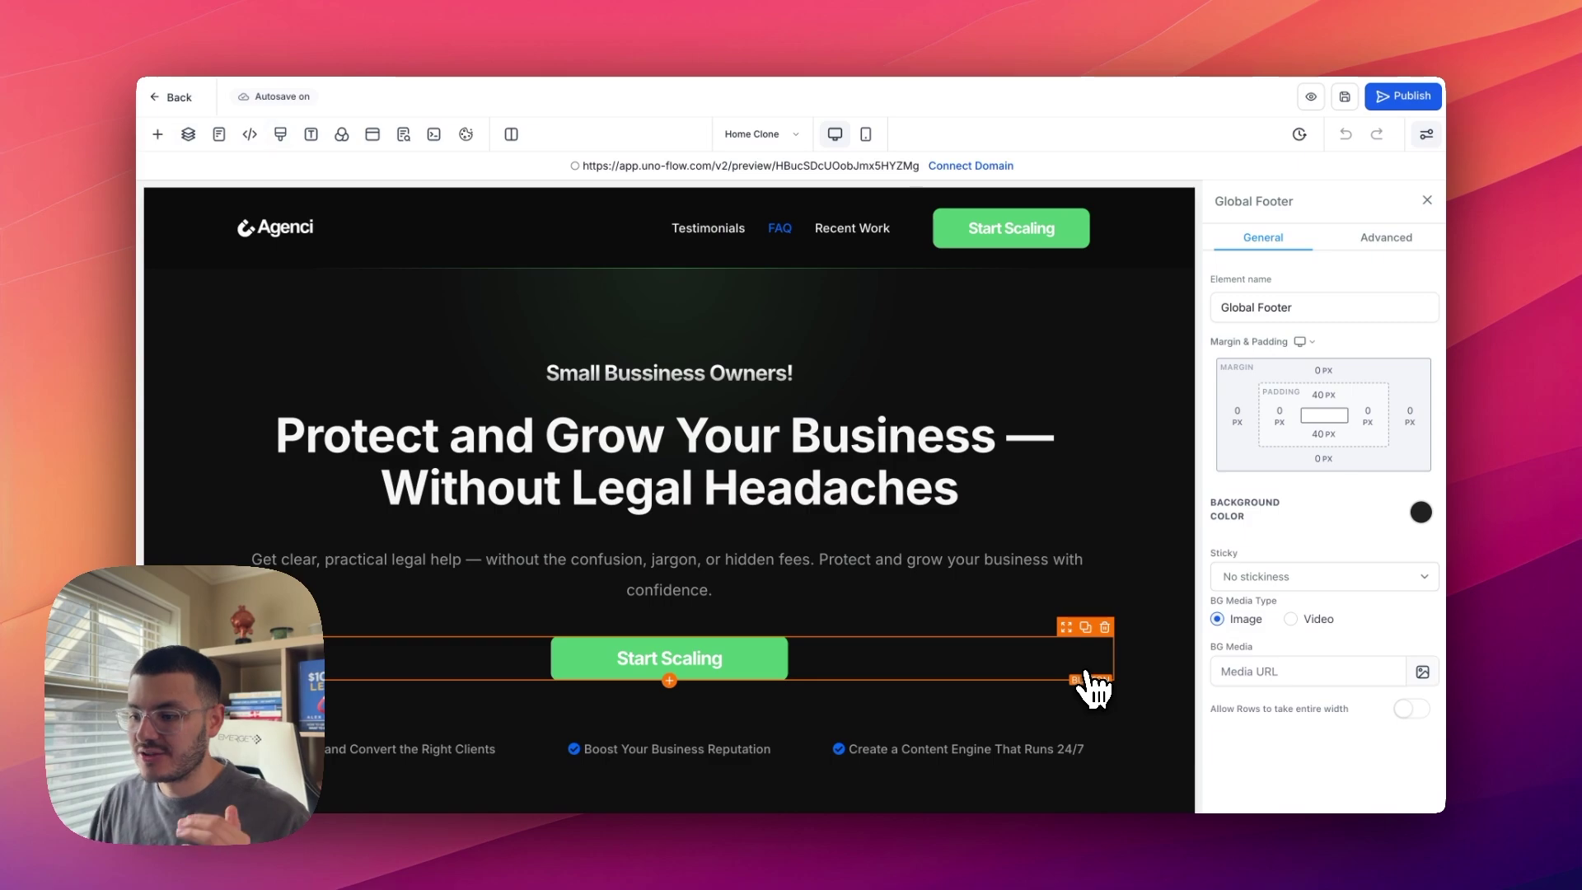
scroll(1163, 498, down, 15)
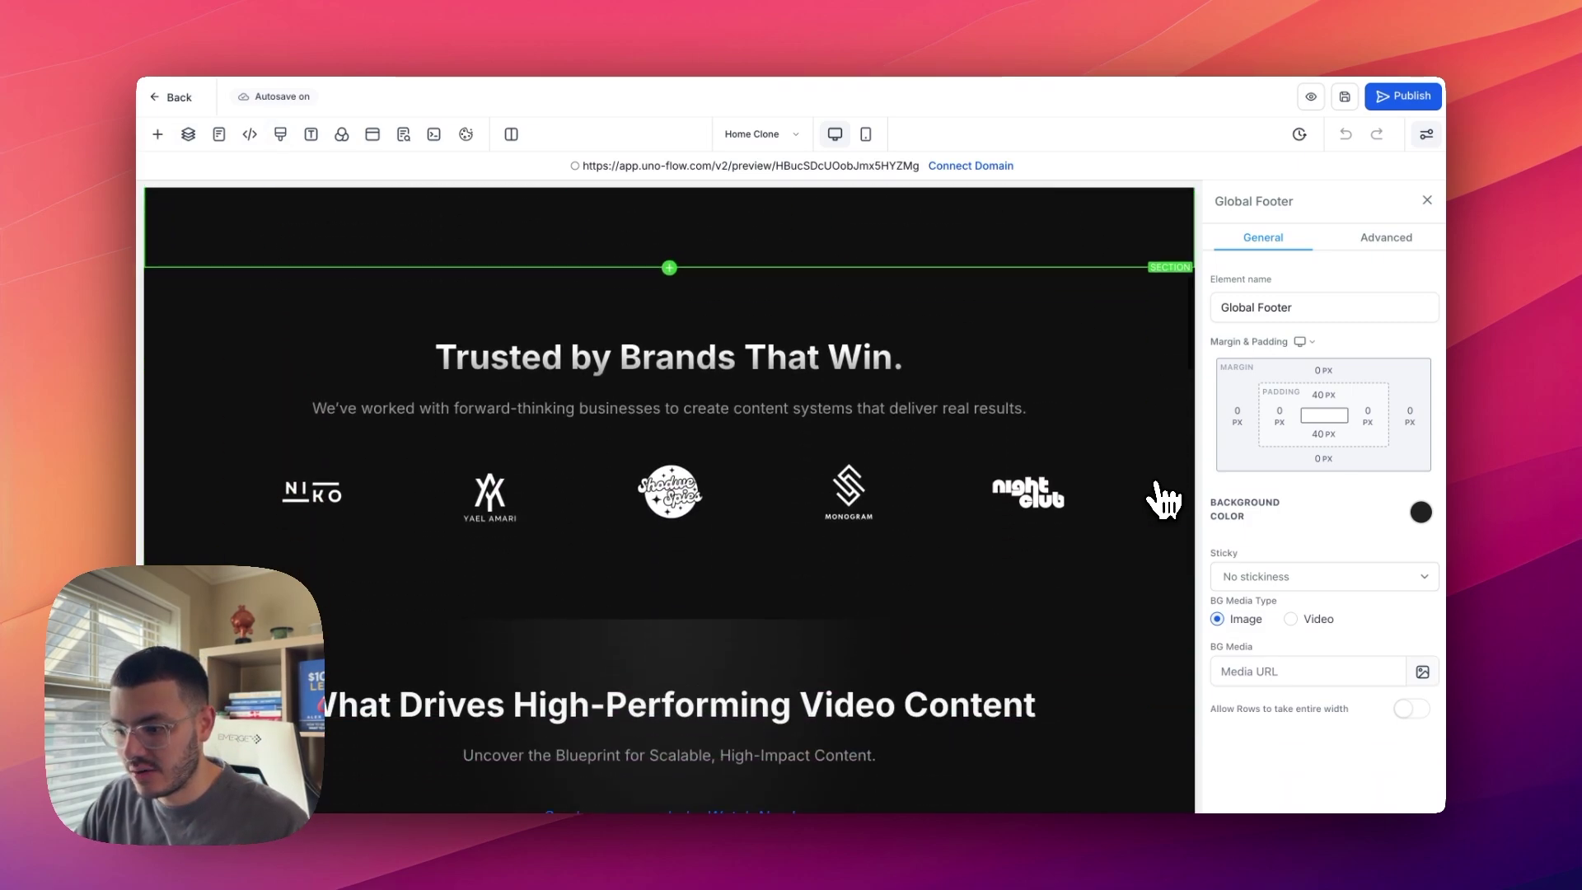
scroll(1163, 498, down, 5)
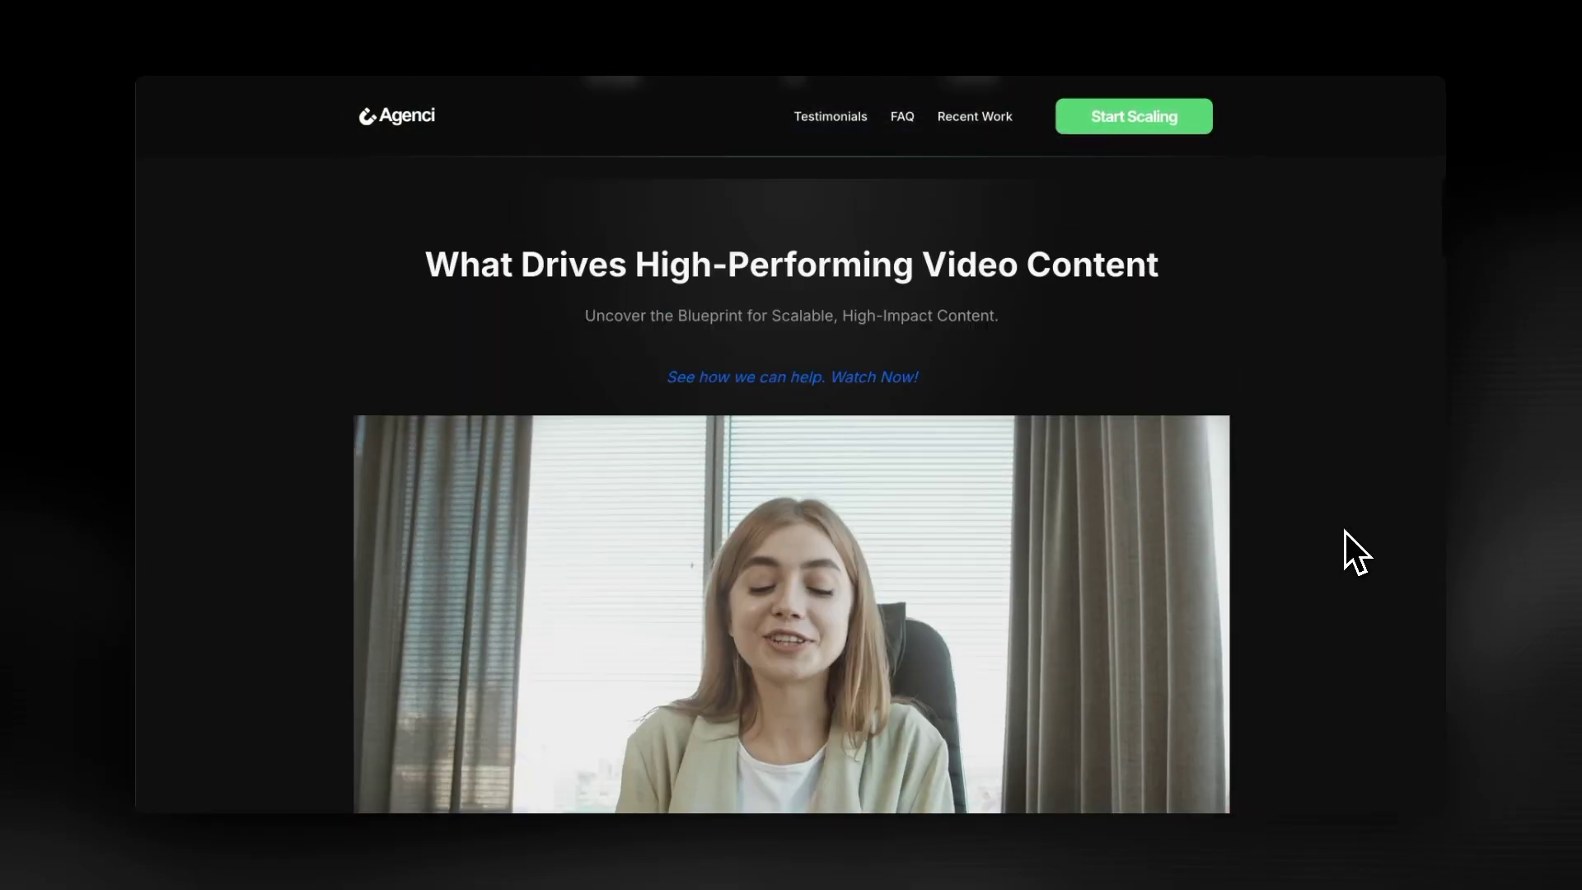
scroll(1346, 532, up, 10)
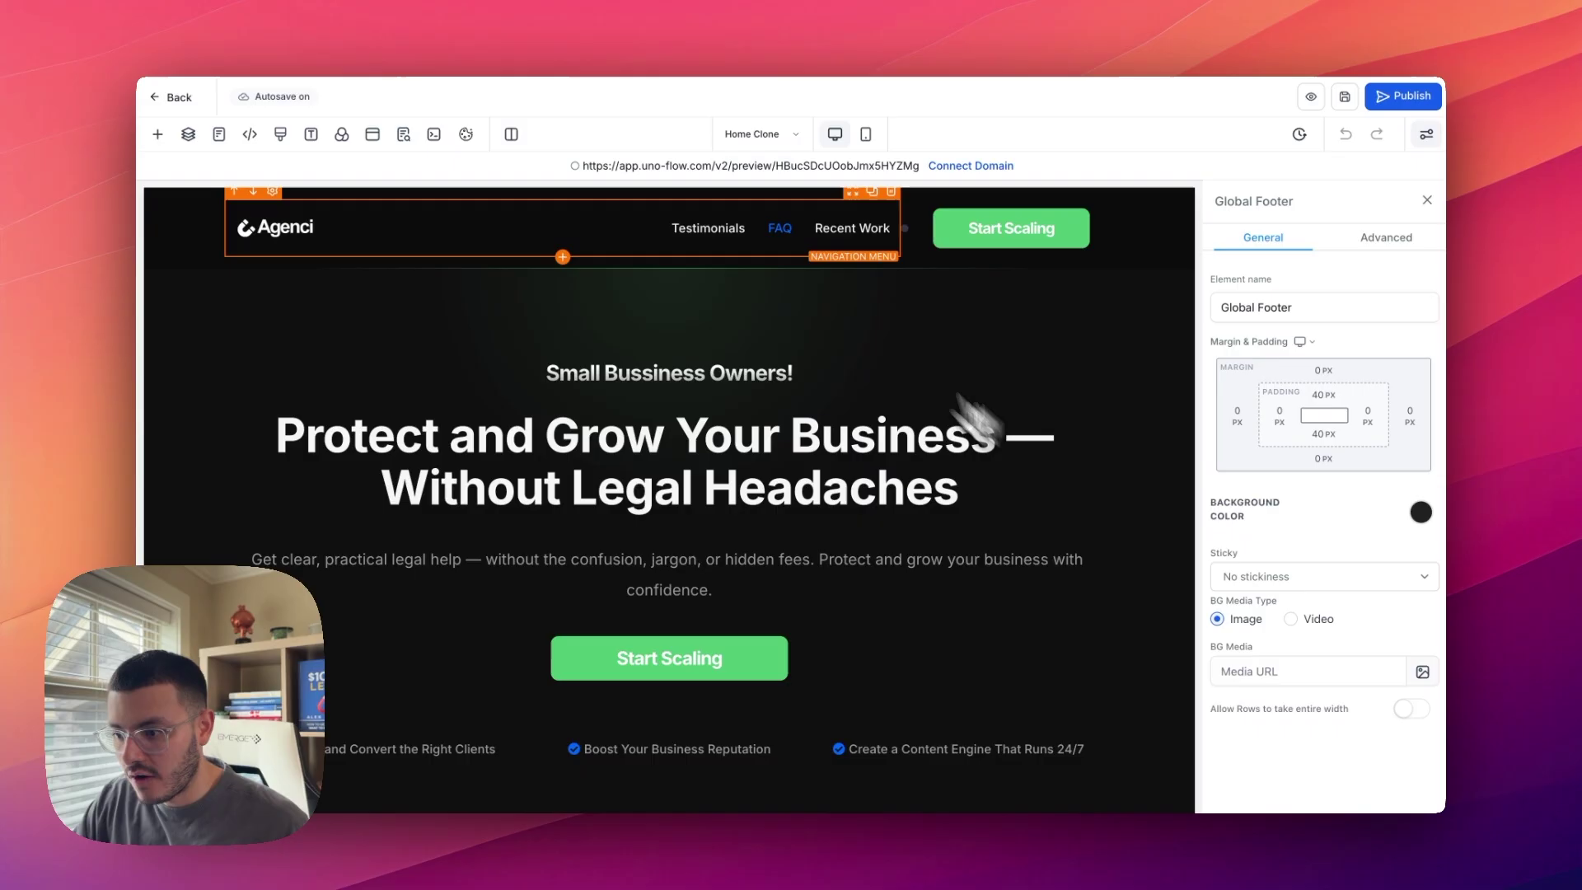
Step: Start editing the custom blue hover text colour of the navigation menu
click(788, 238)
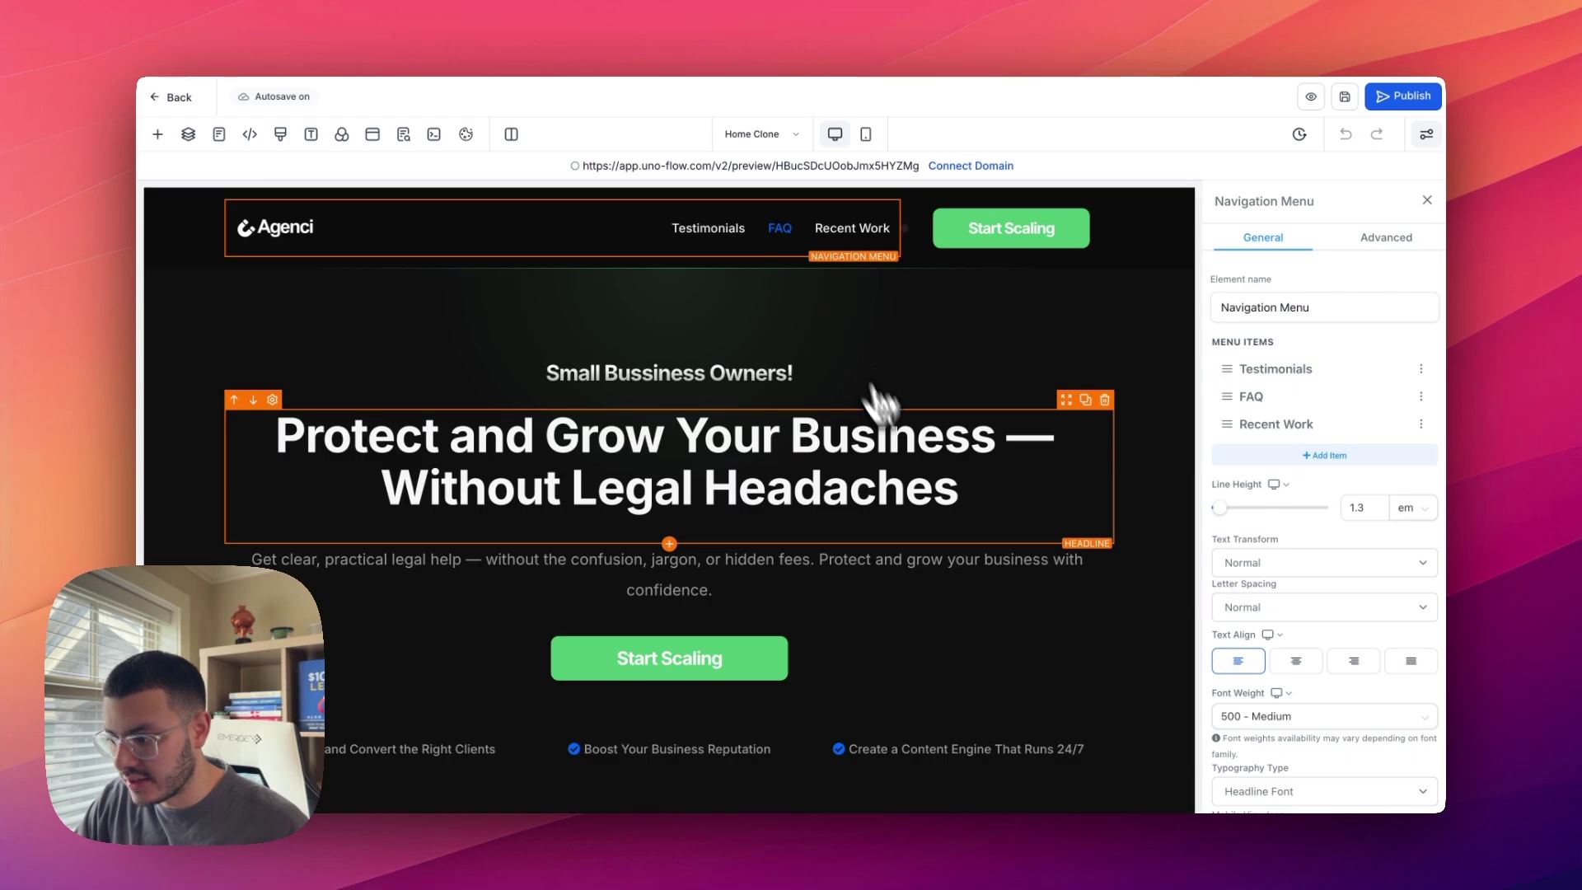
scroll(1387, 629, down, 10)
click(1410, 651)
scroll(1410, 655, down, 3)
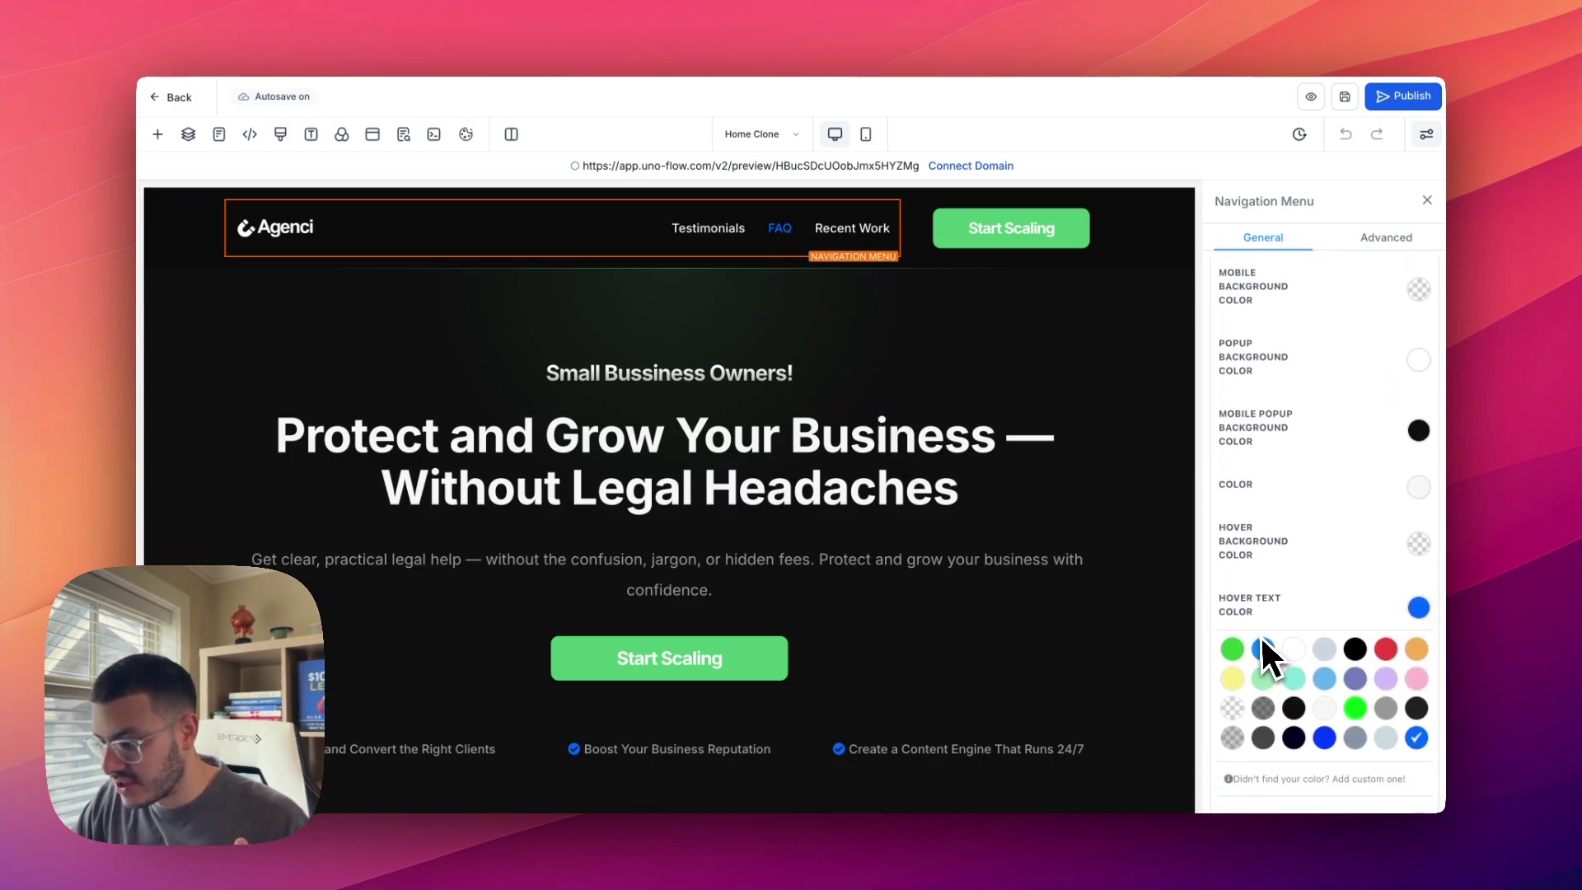
scroll(1417, 664, down, 2)
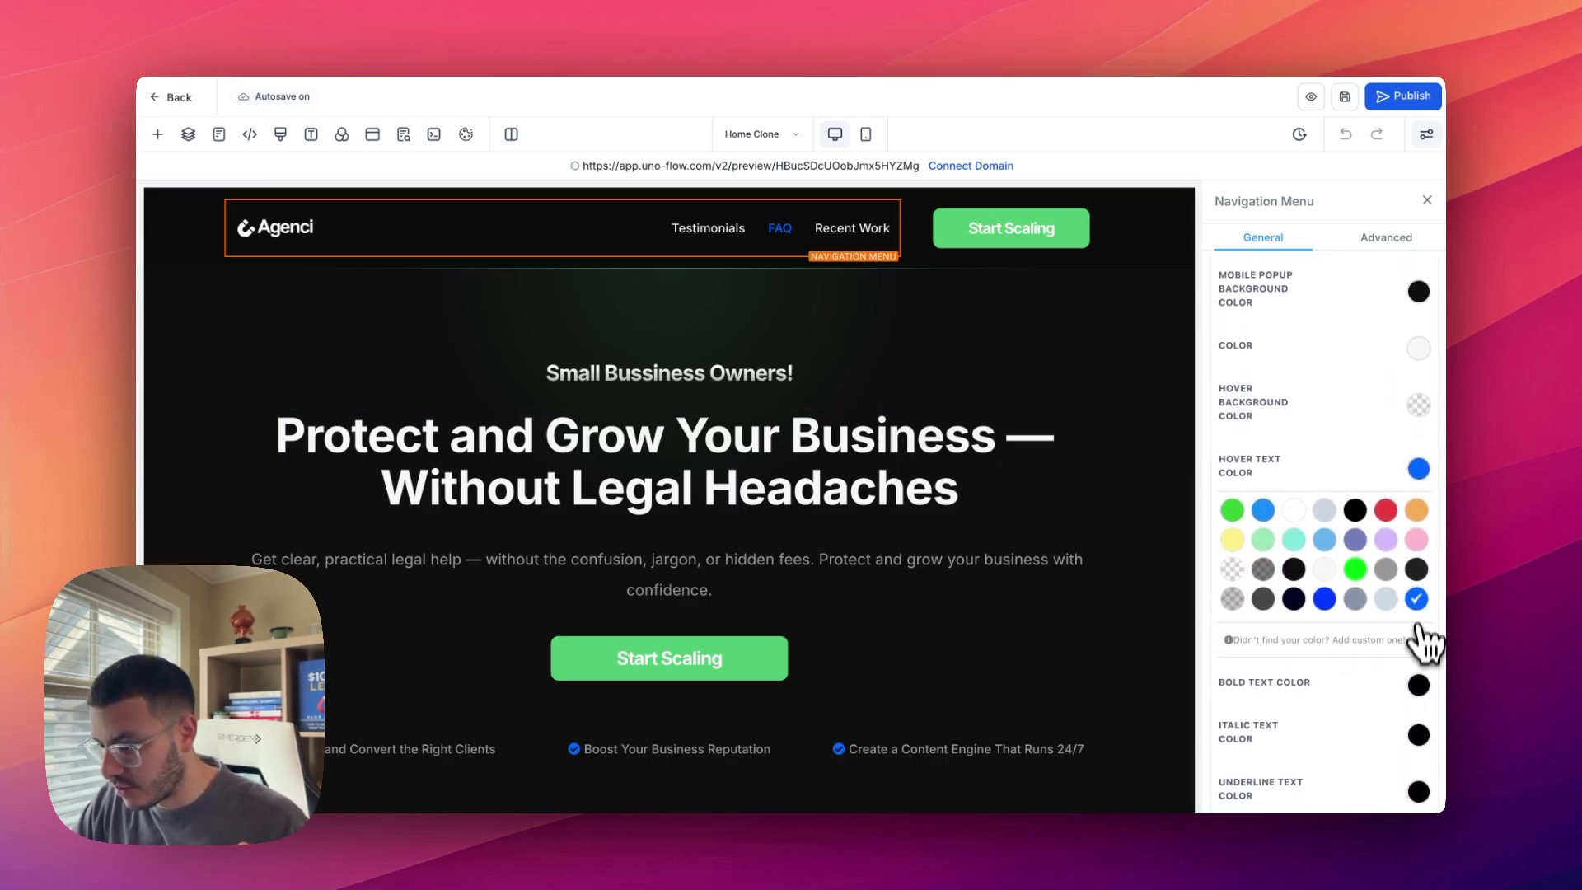
click(1417, 601)
click(1247, 659)
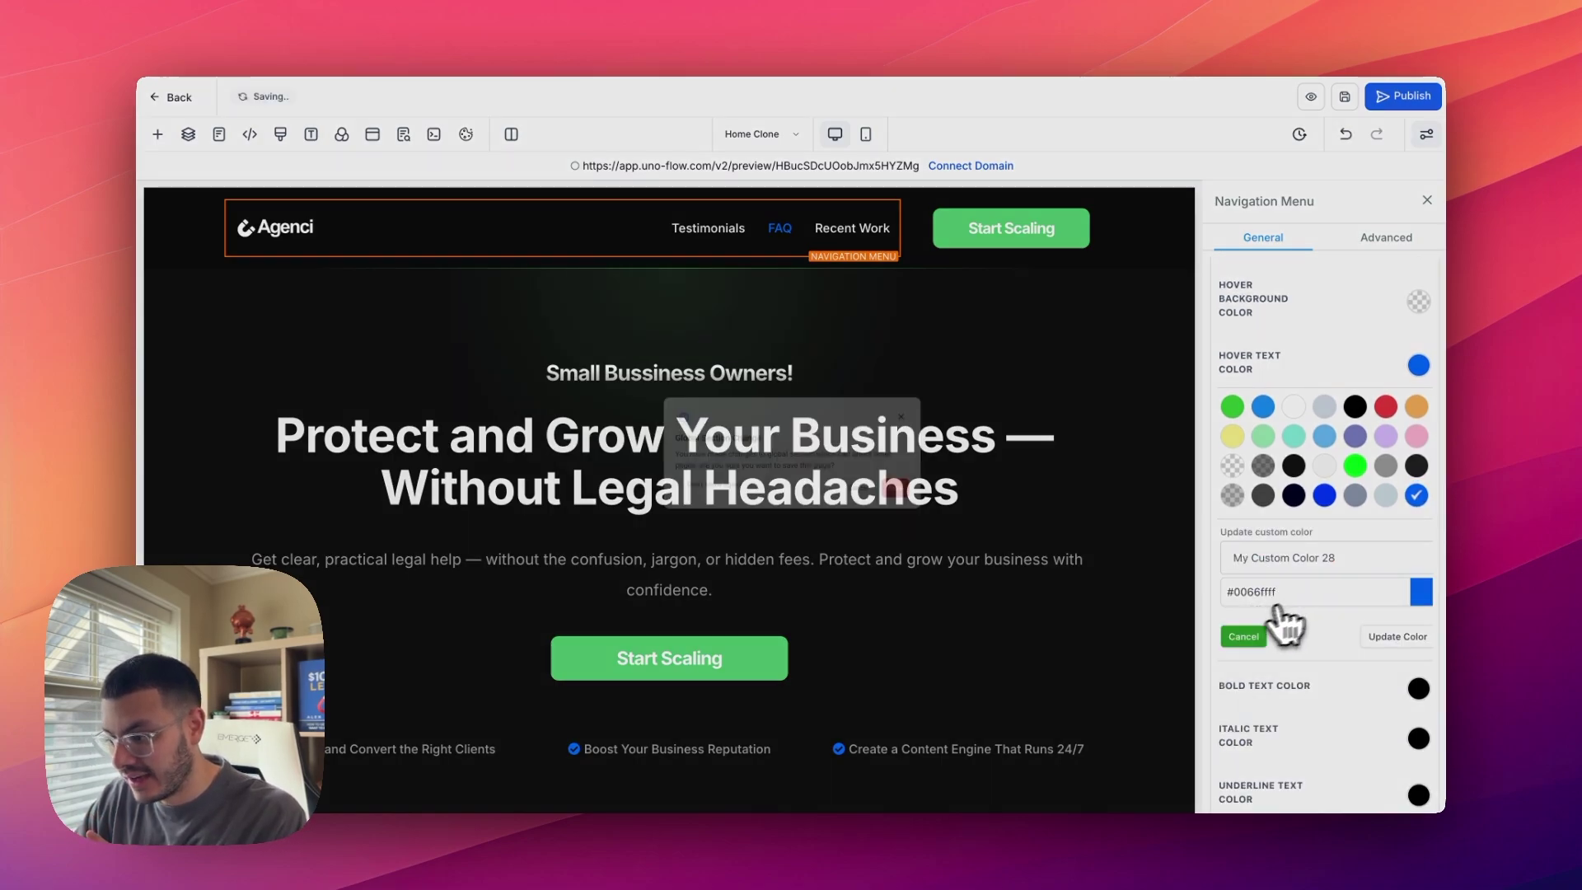
Step: Copy the green hex value 51C975 from Coolors
key(ctrl+Tab)
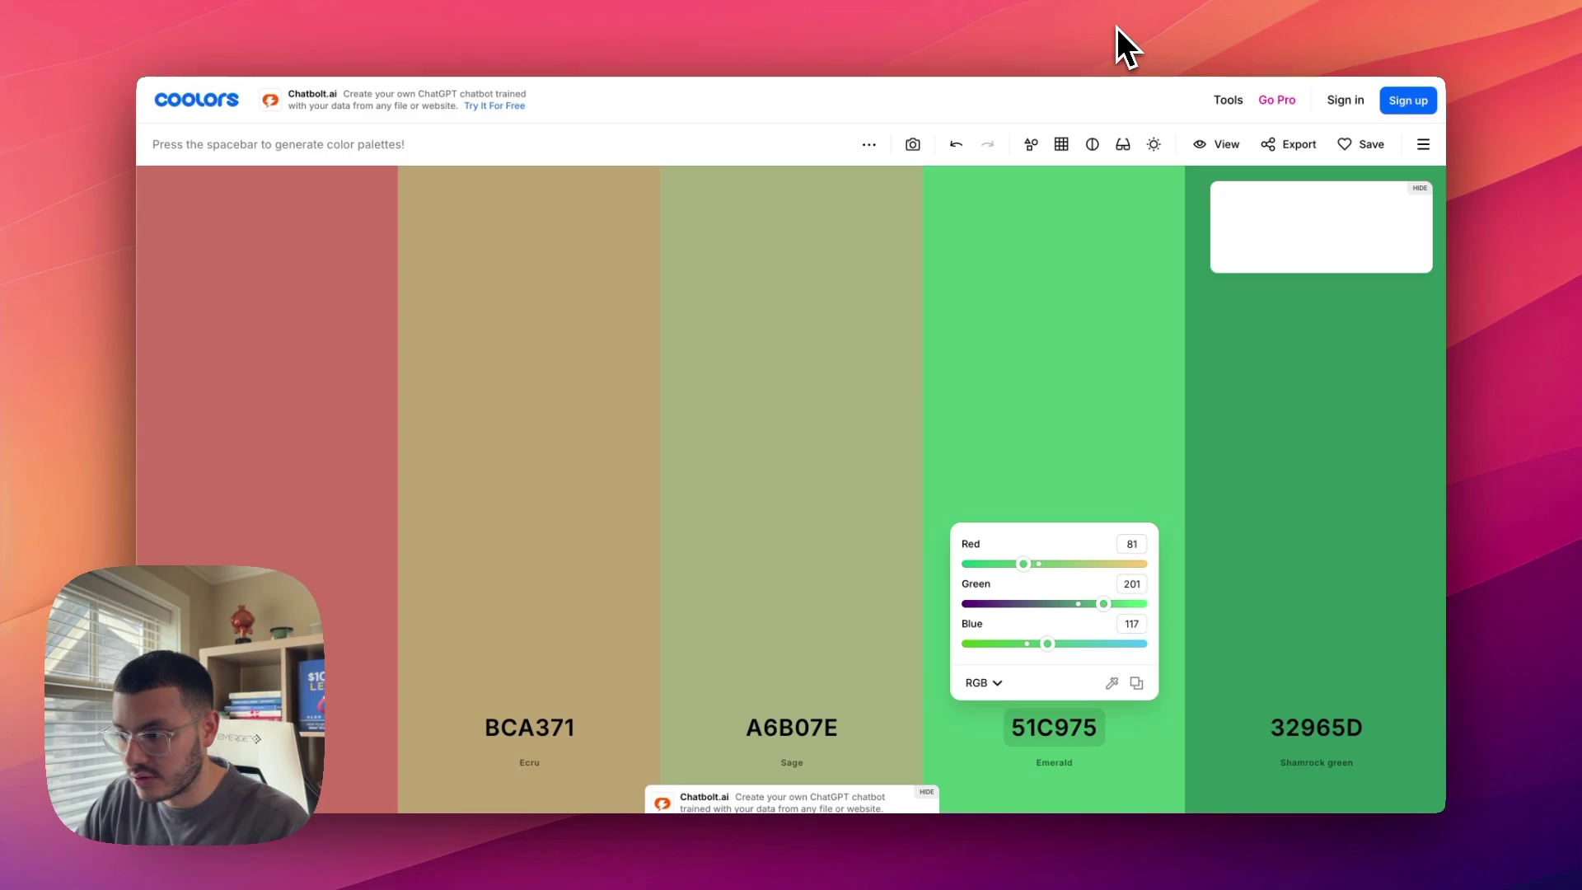
click(982, 682)
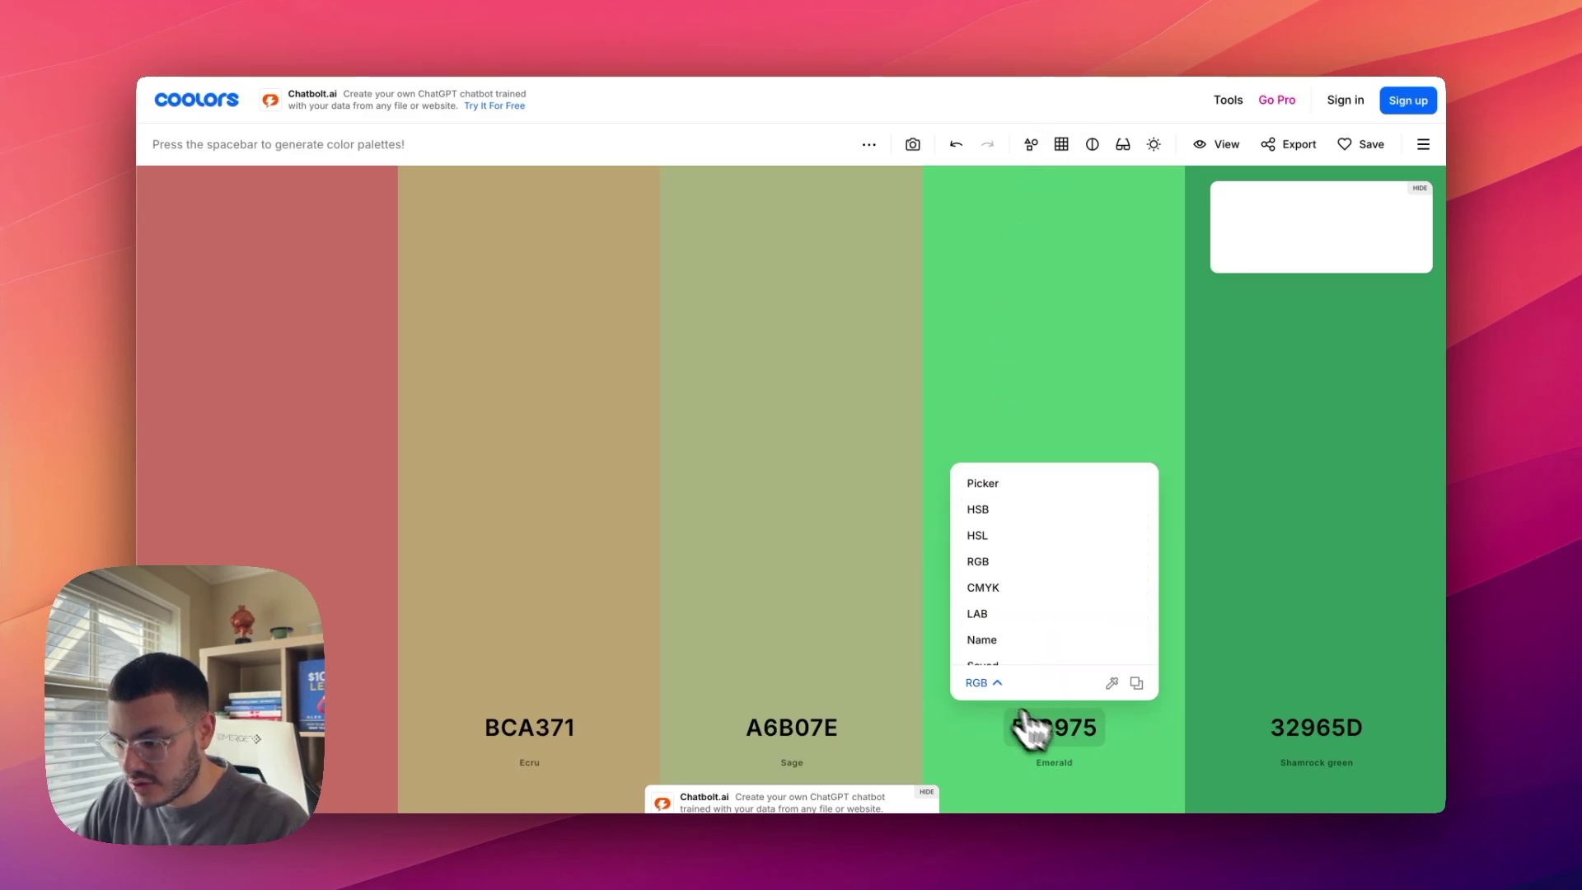
click(989, 486)
drag(1015, 641, 979, 641)
key(ctrl+c)
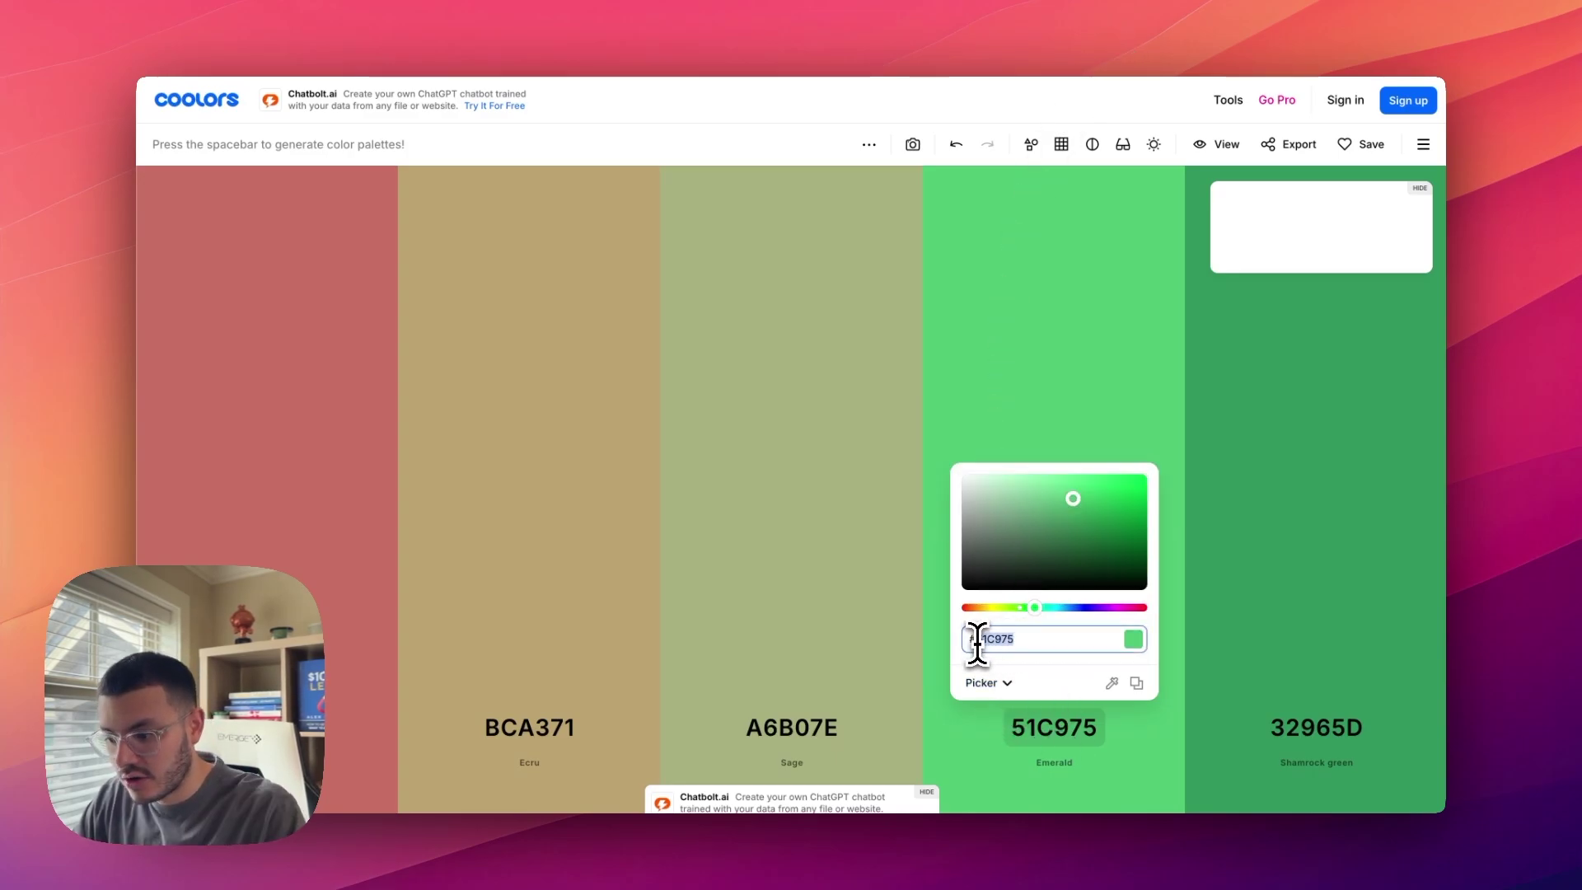
key(ctrl+Tab)
Step: Paste #51C975 as the navigation hover colour, apply it, and close the SEO panel
key(ctrl+v)
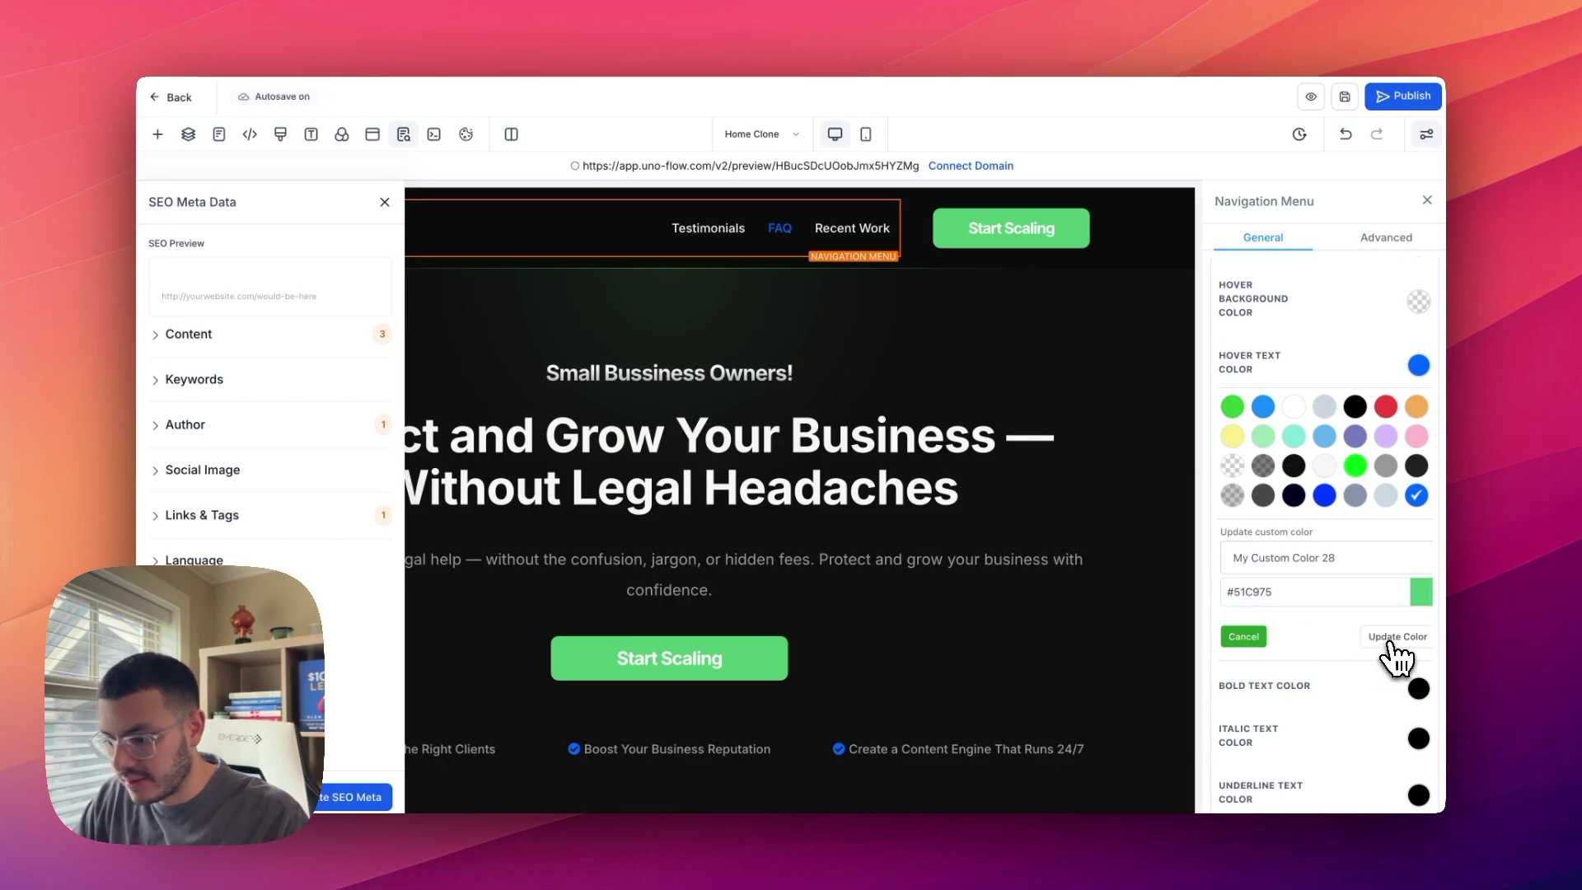
click(1396, 638)
click(385, 202)
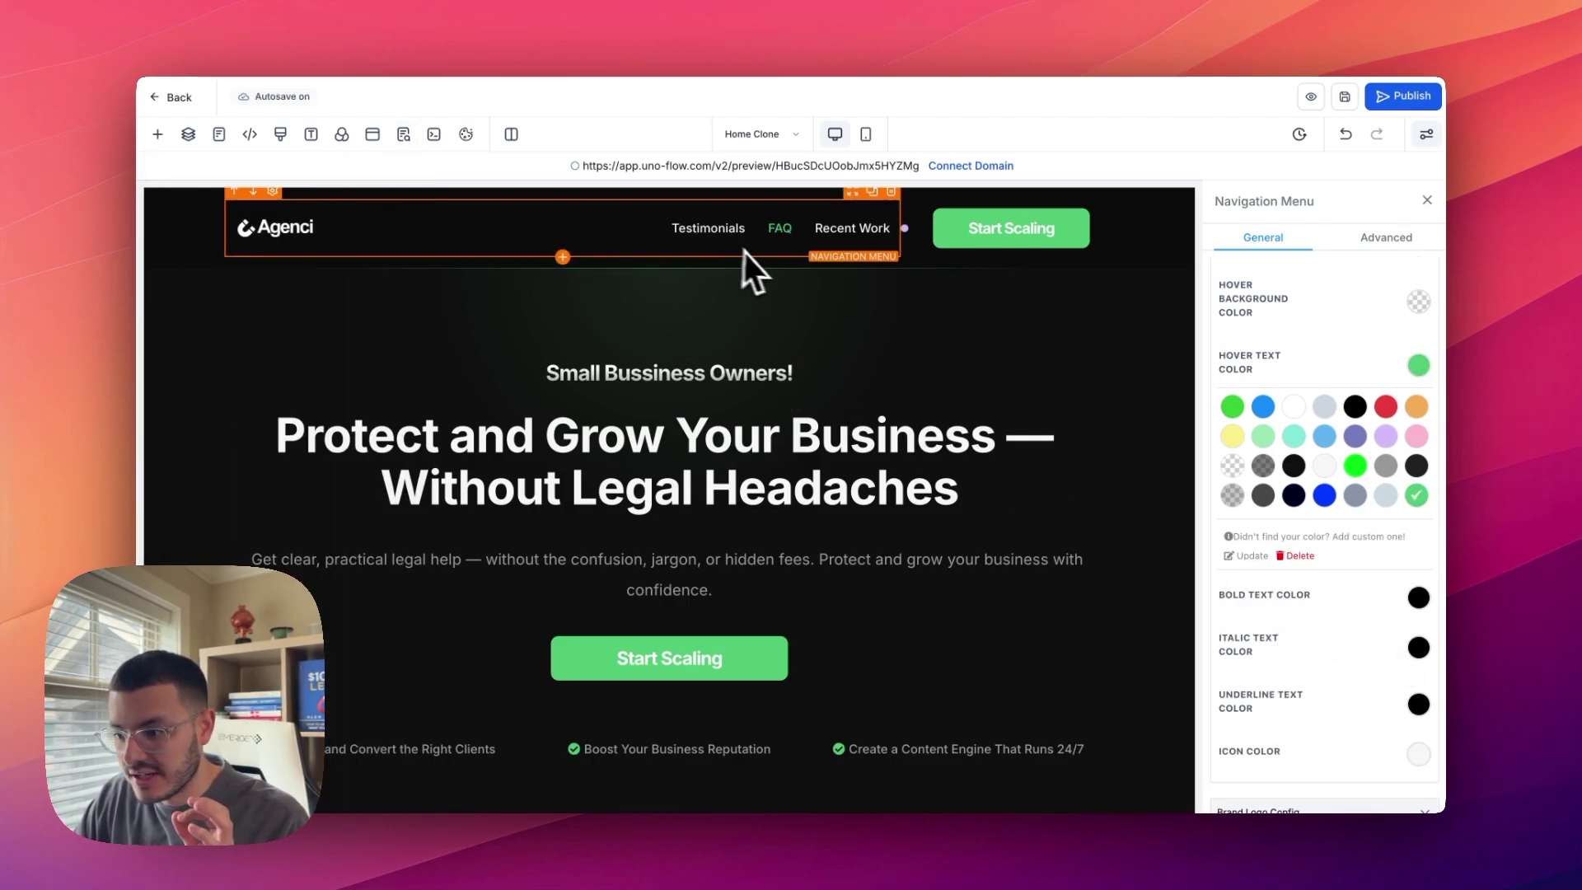
scroll(744, 252, down, 5)
scroll(840, 410, up, 5)
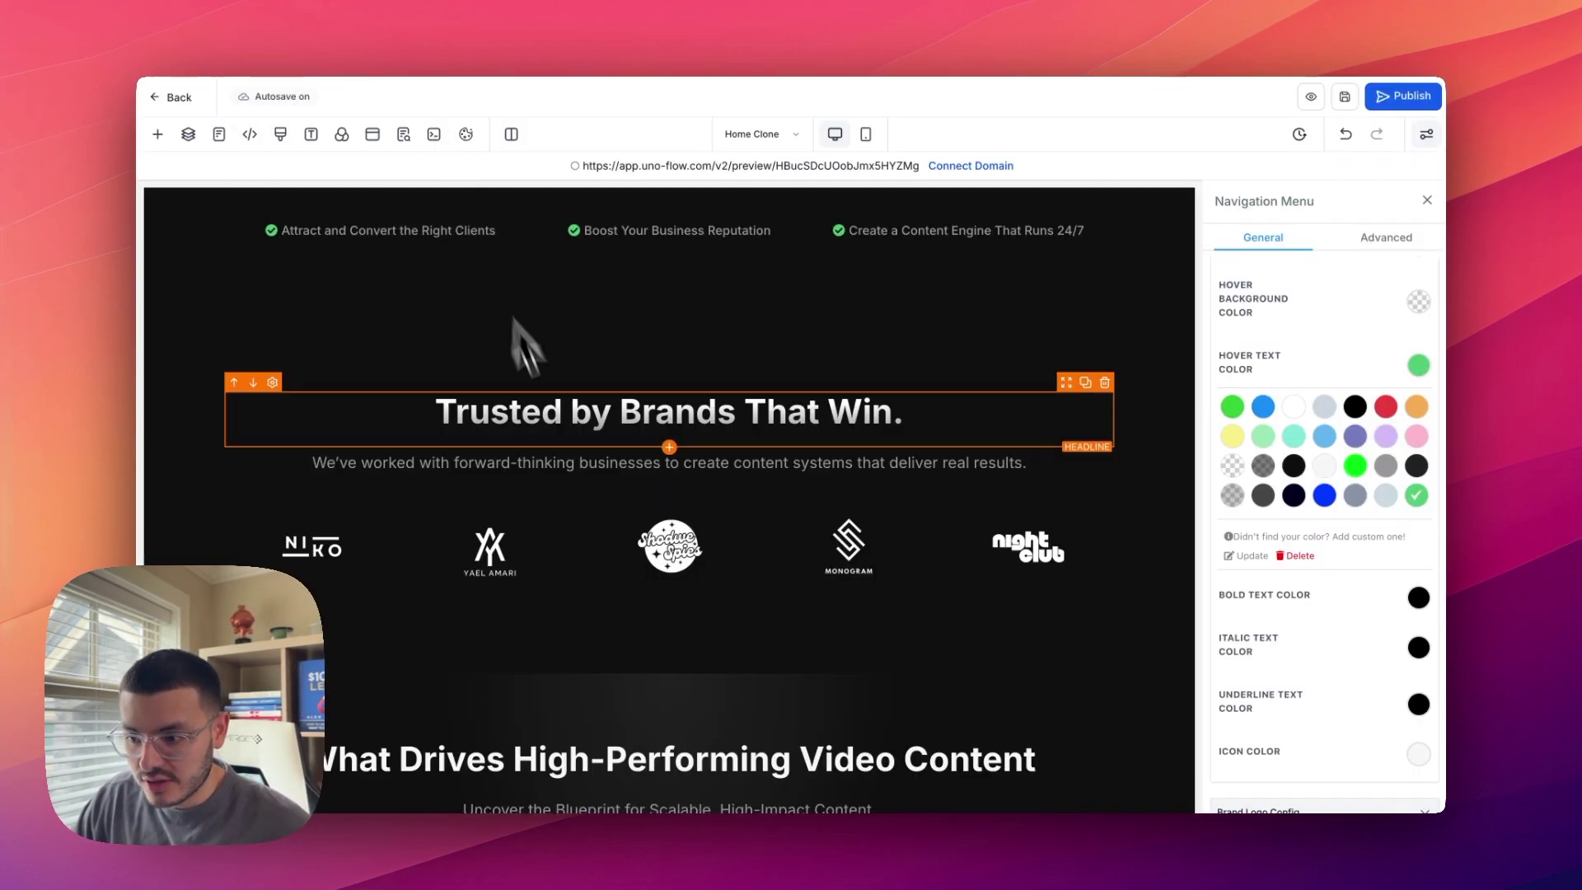
scroll(523, 342, up, 5)
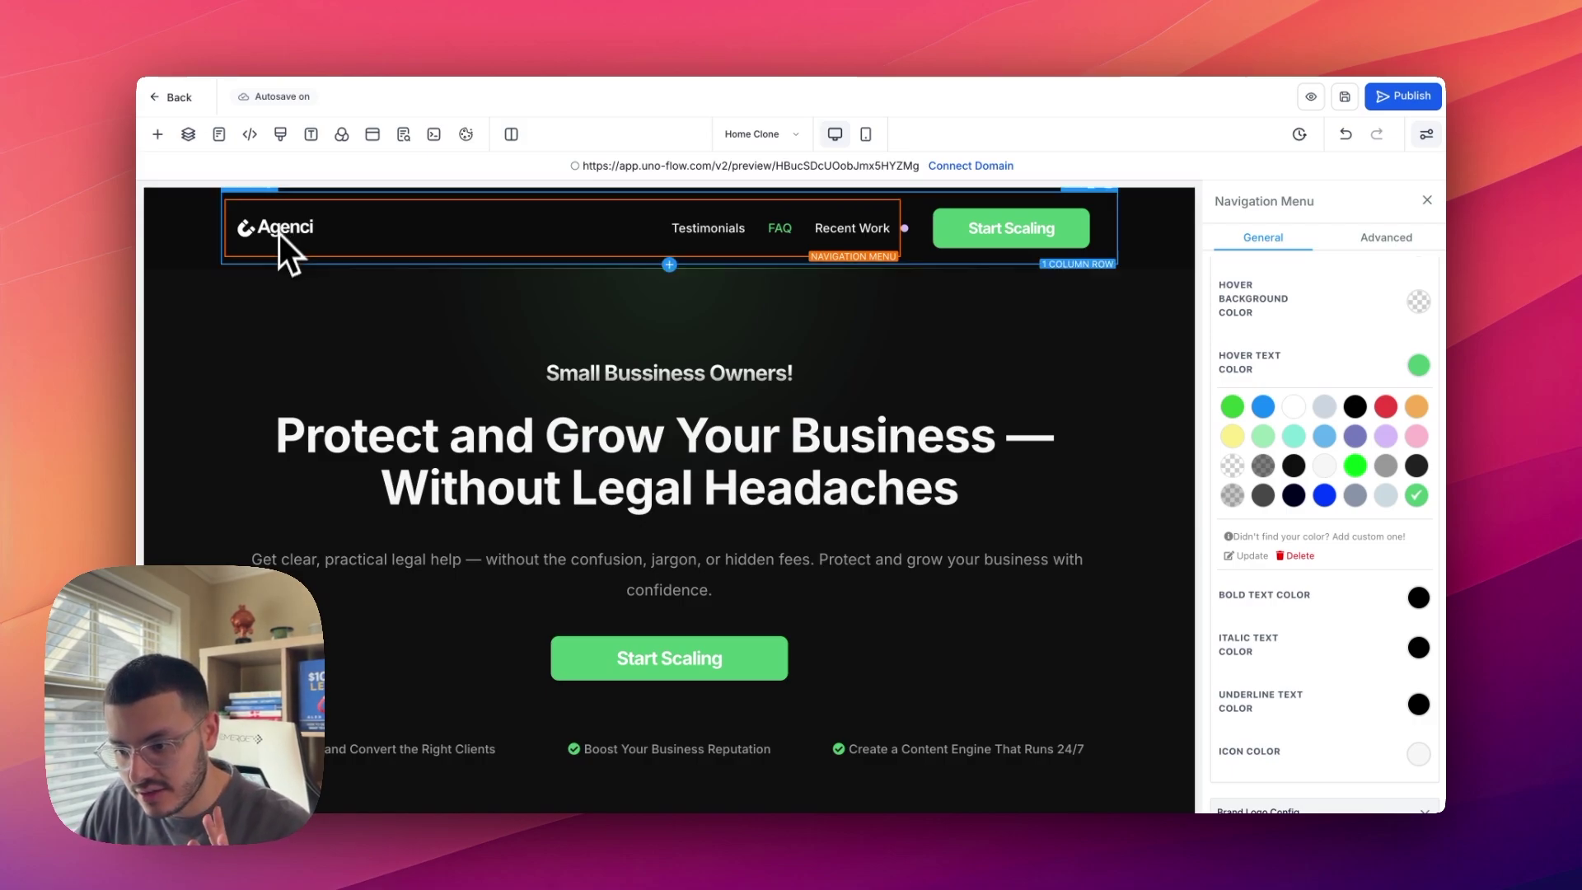
Step: Swap the footer logo image for the AX monogram from Media Storage
scroll(442, 582, down, 15)
click(674, 689)
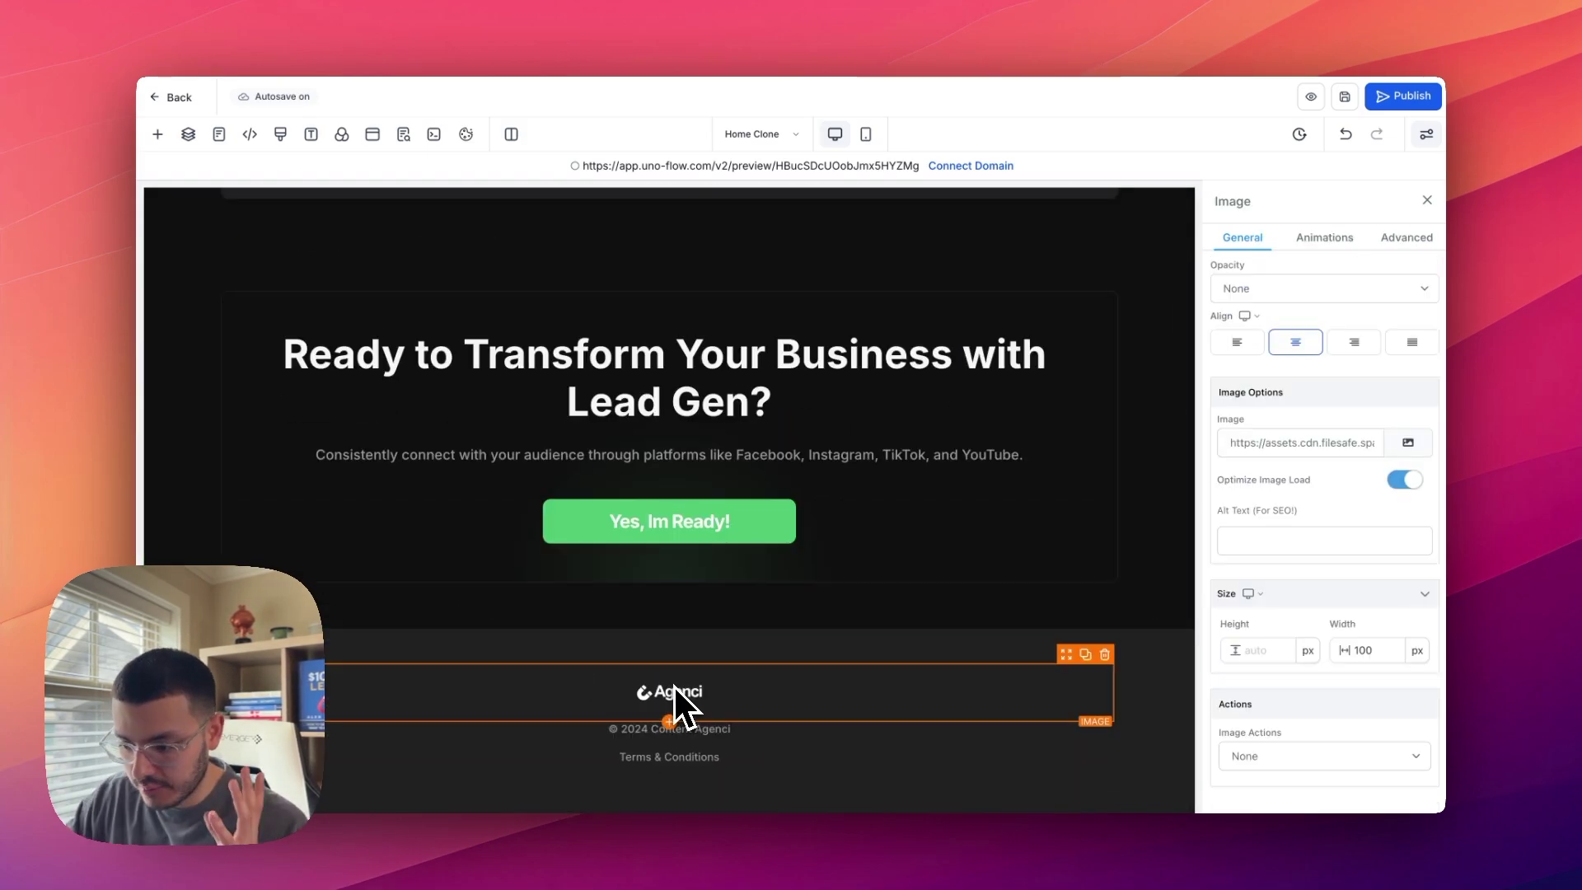
click(1408, 443)
scroll(1002, 635, down, 20)
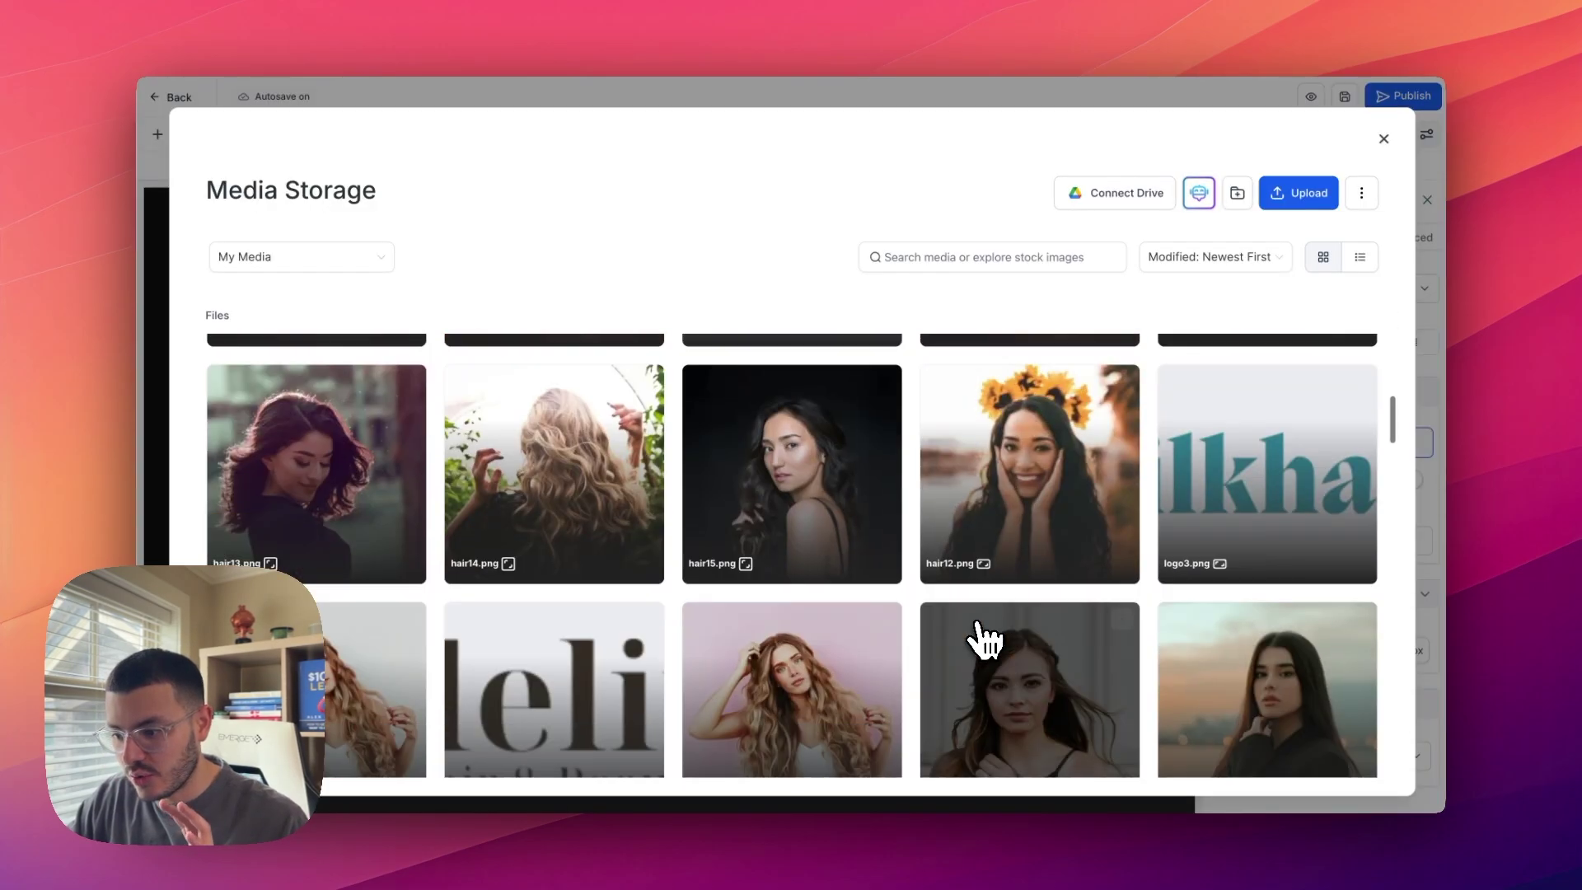
scroll(985, 639, down, 5)
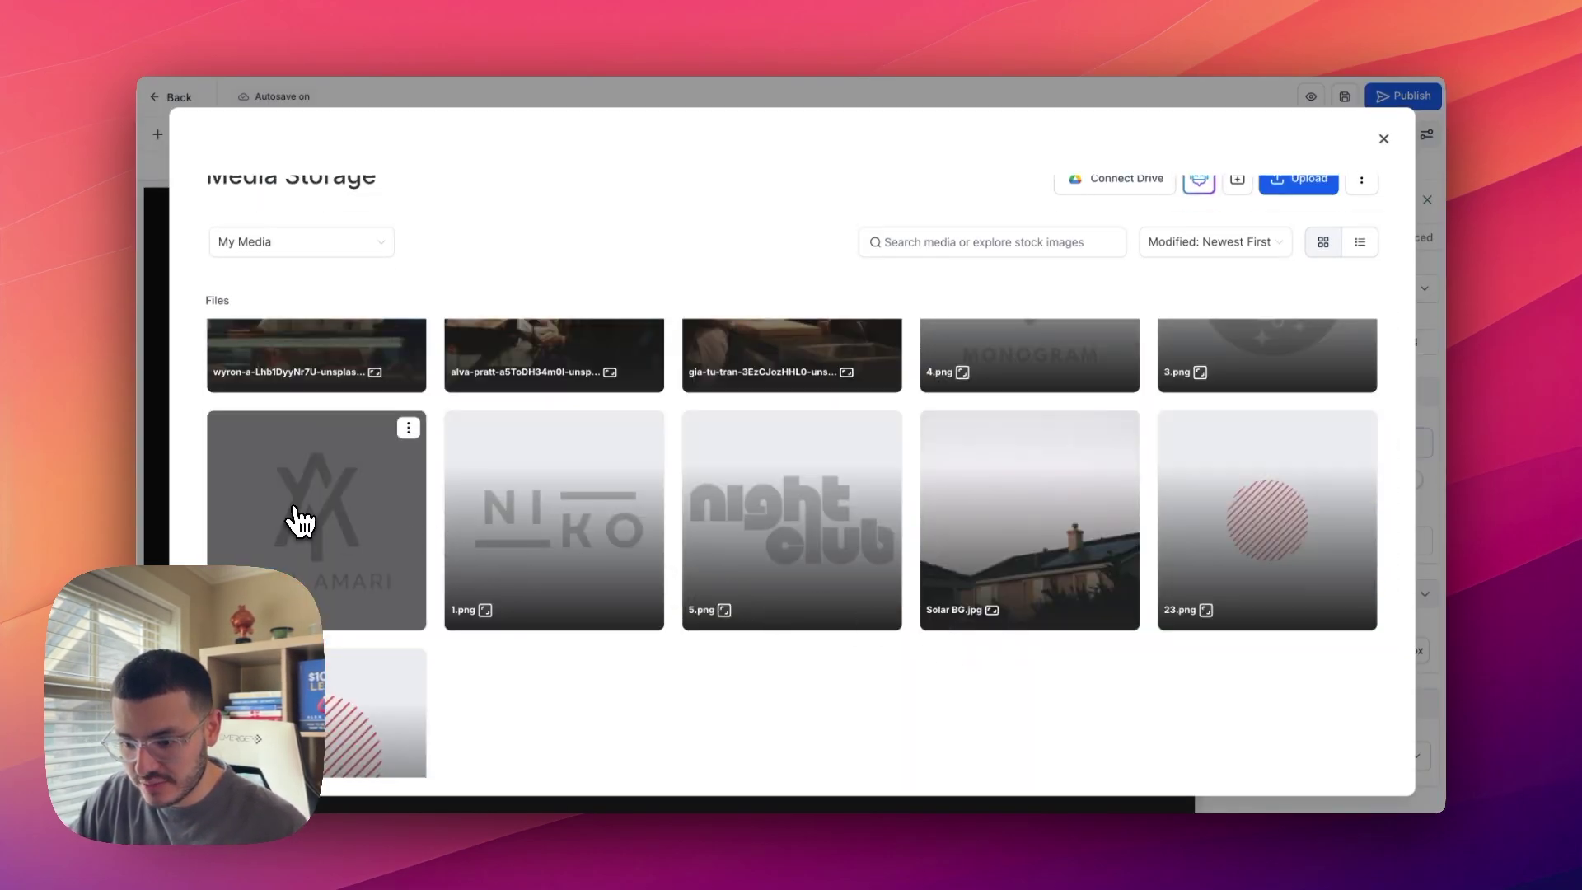
click(289, 523)
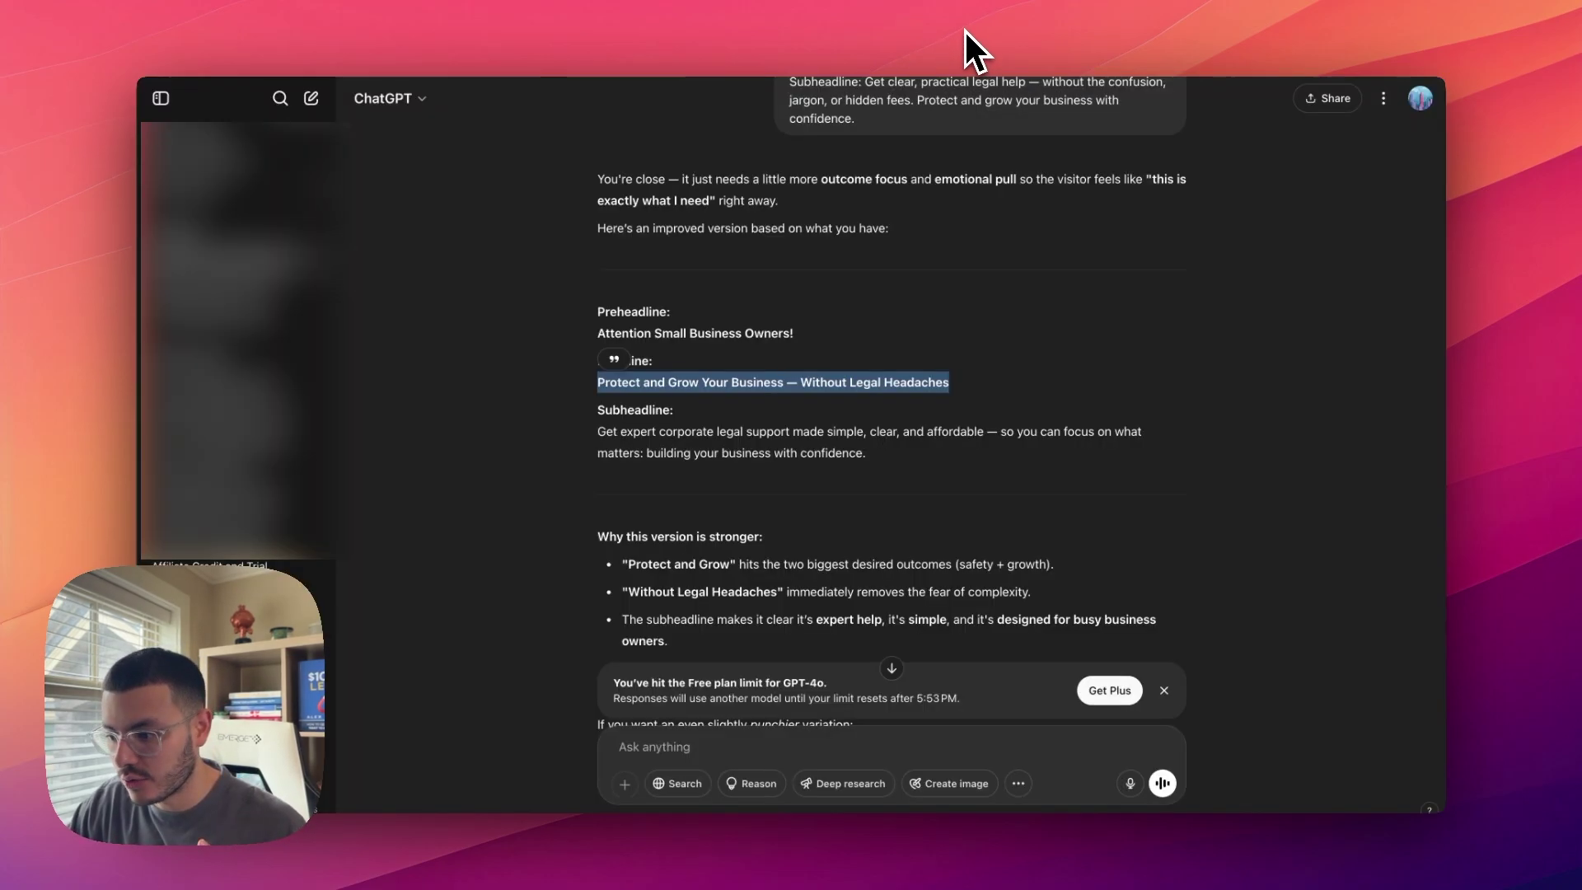
scroll(918, 363, up, 15)
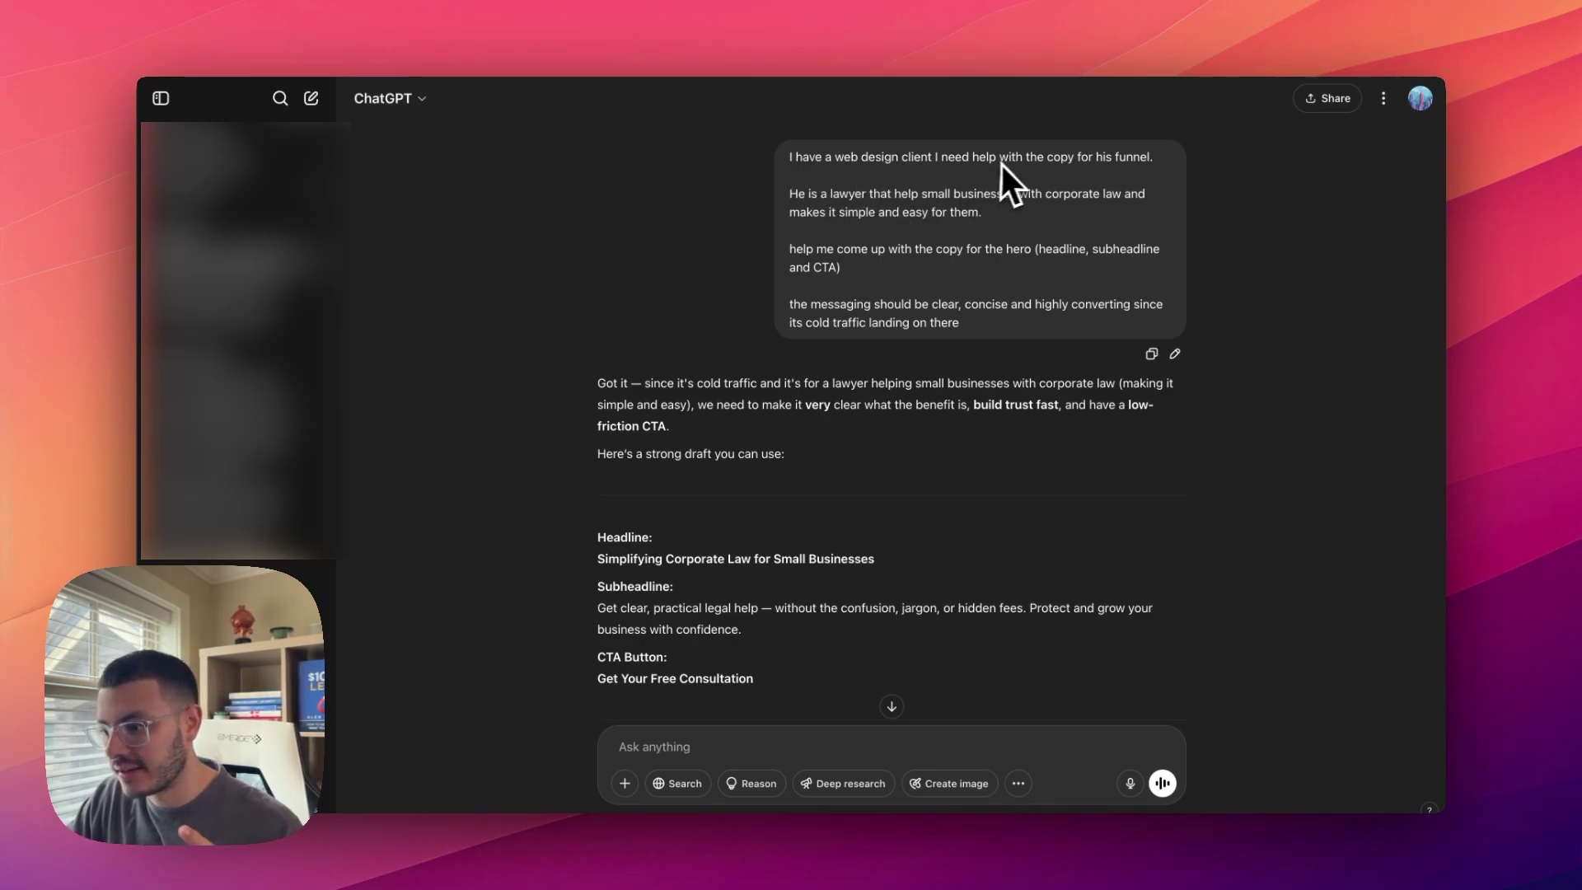
triple_click(1002, 206)
click(1005, 226)
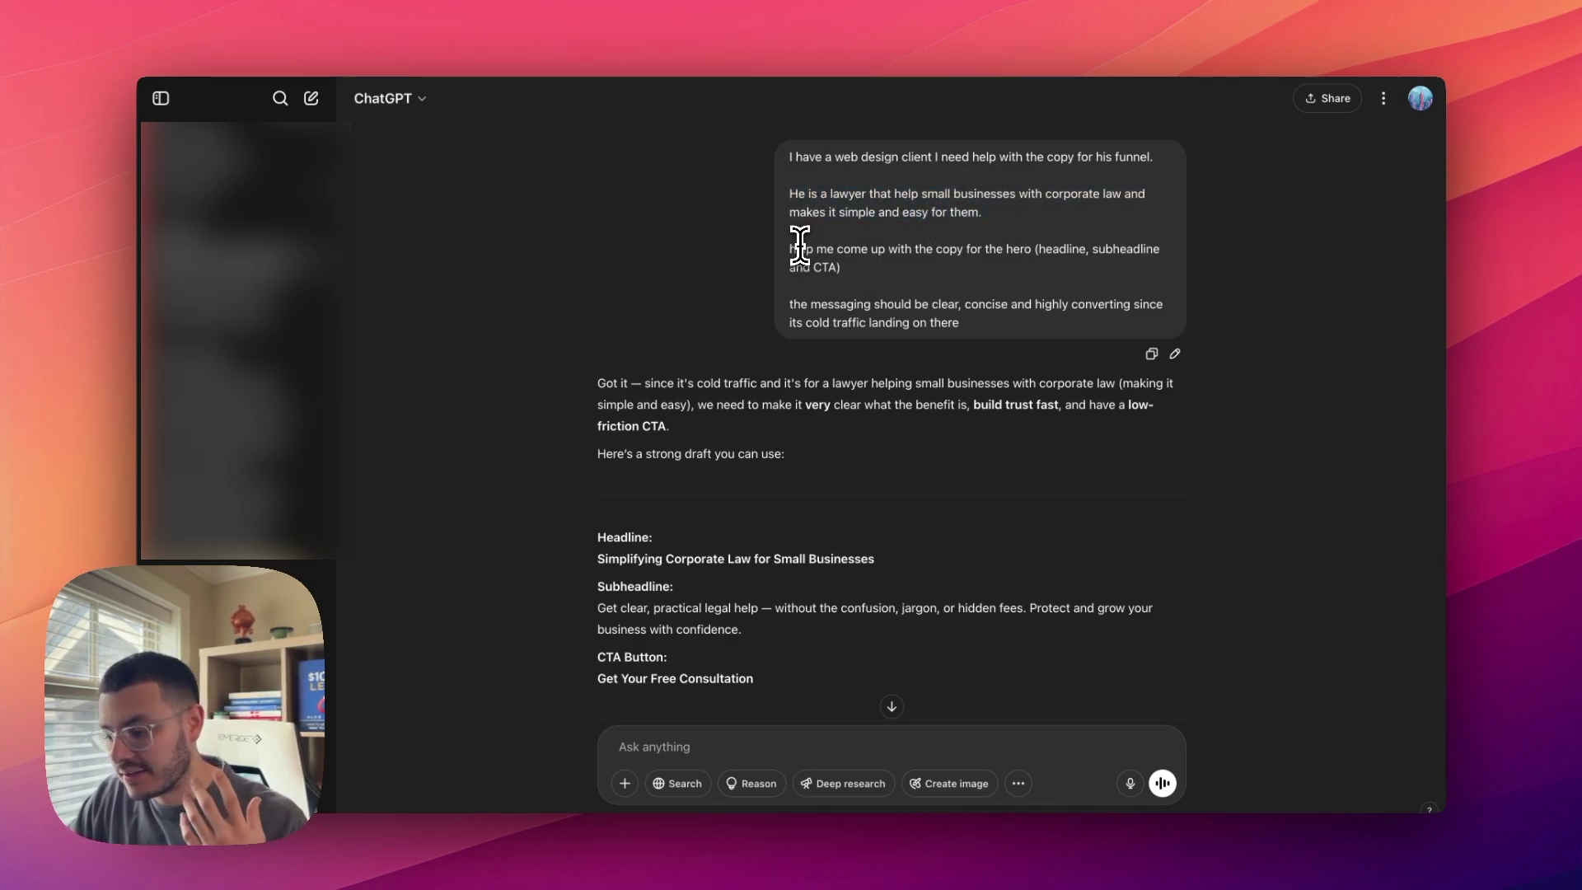
drag(799, 246, 975, 332)
click(940, 310)
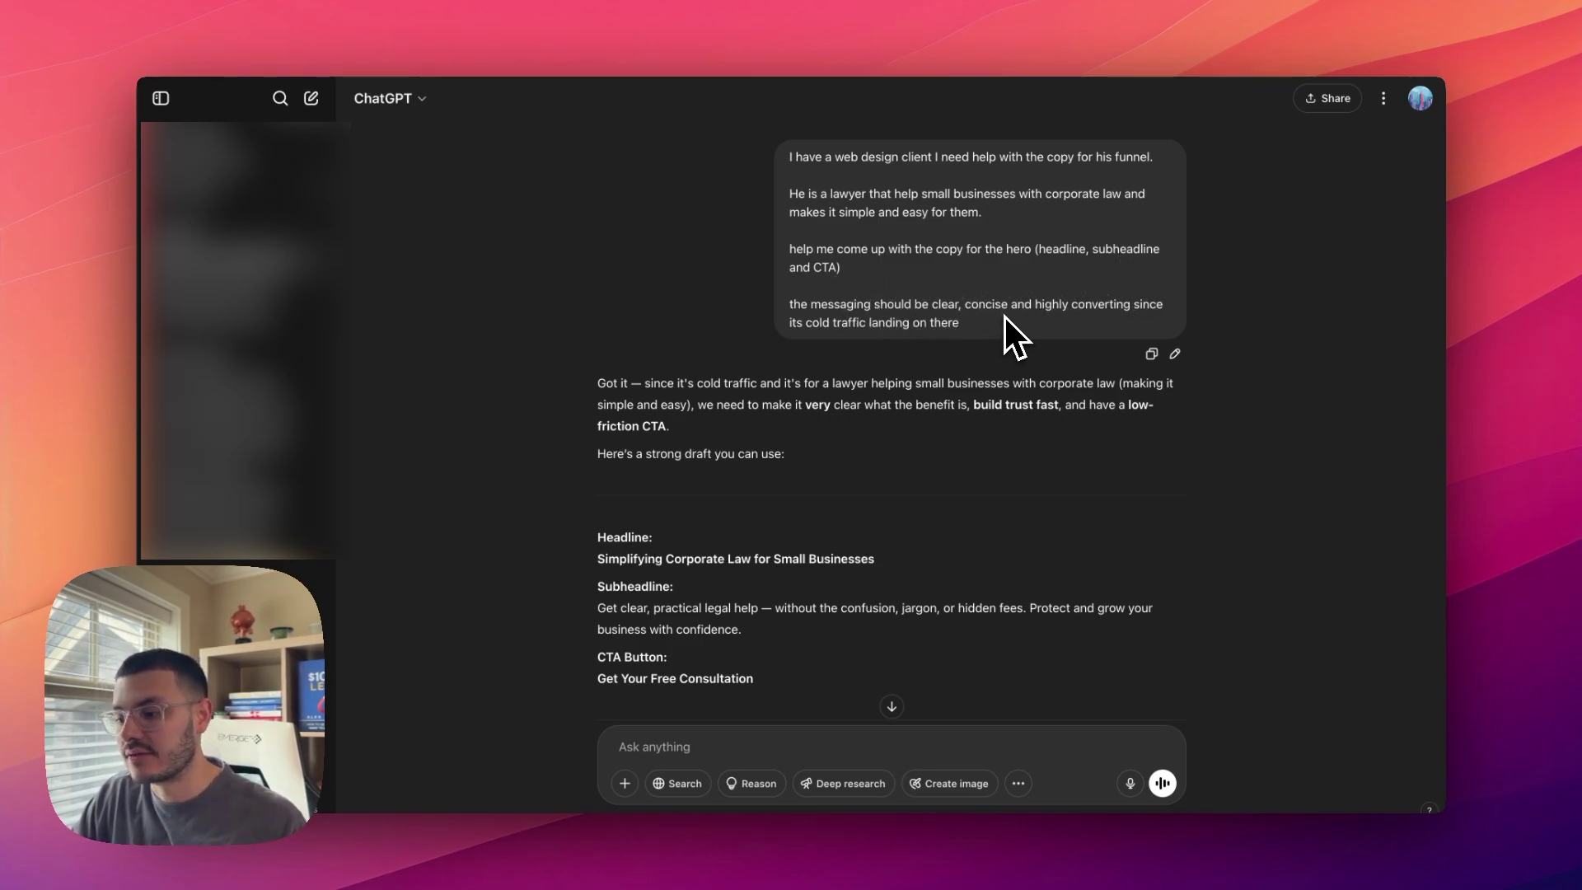
scroll(754, 412, down, 10)
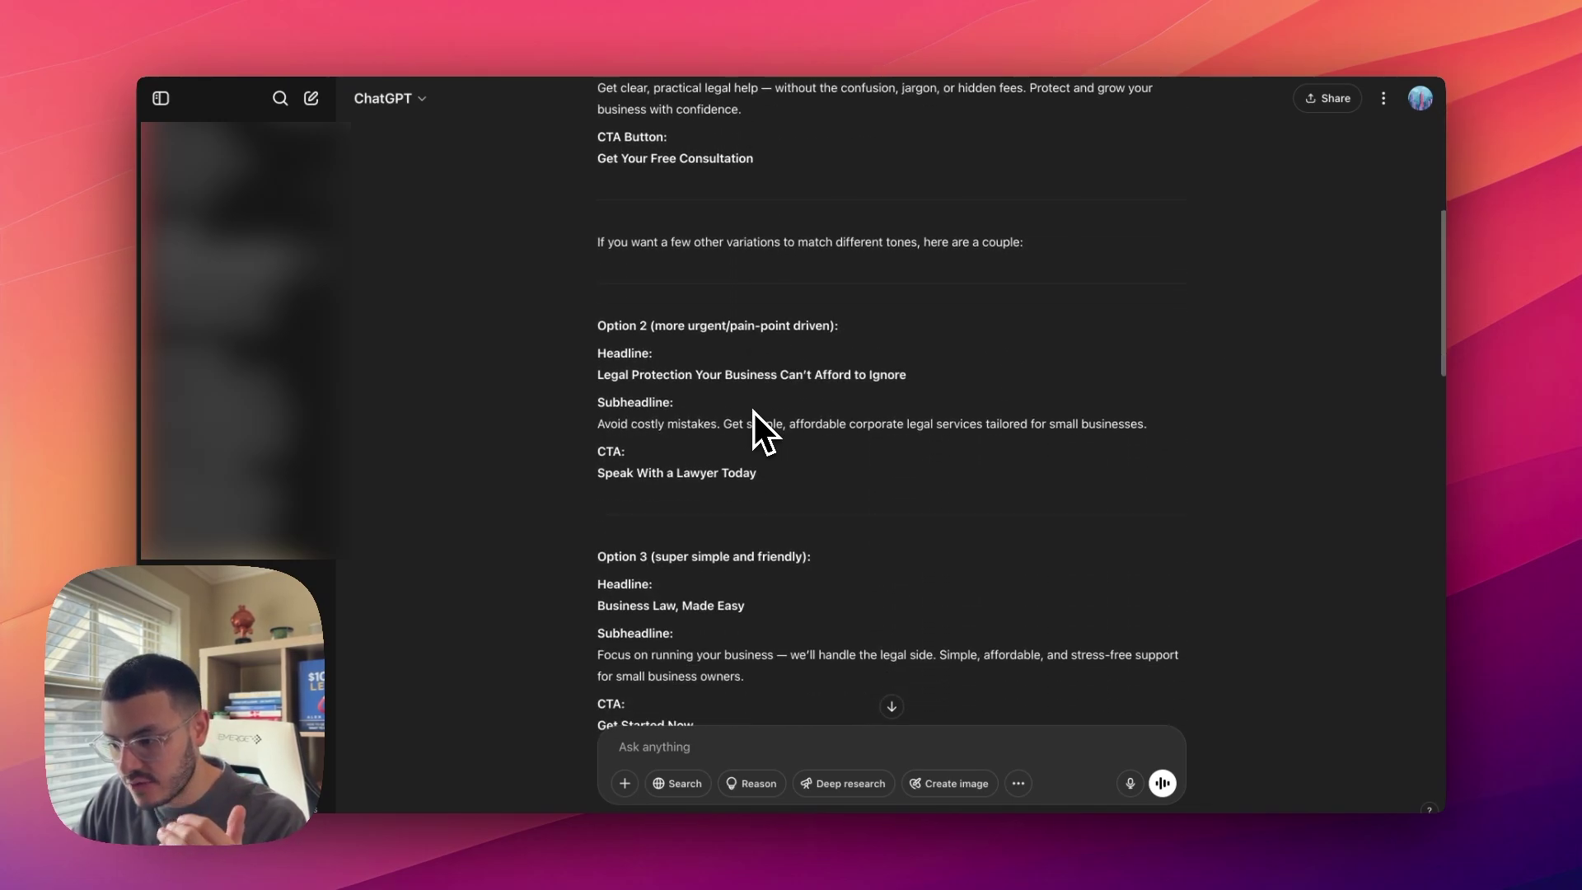
scroll(754, 412, down, 7)
scroll(754, 412, up, 8)
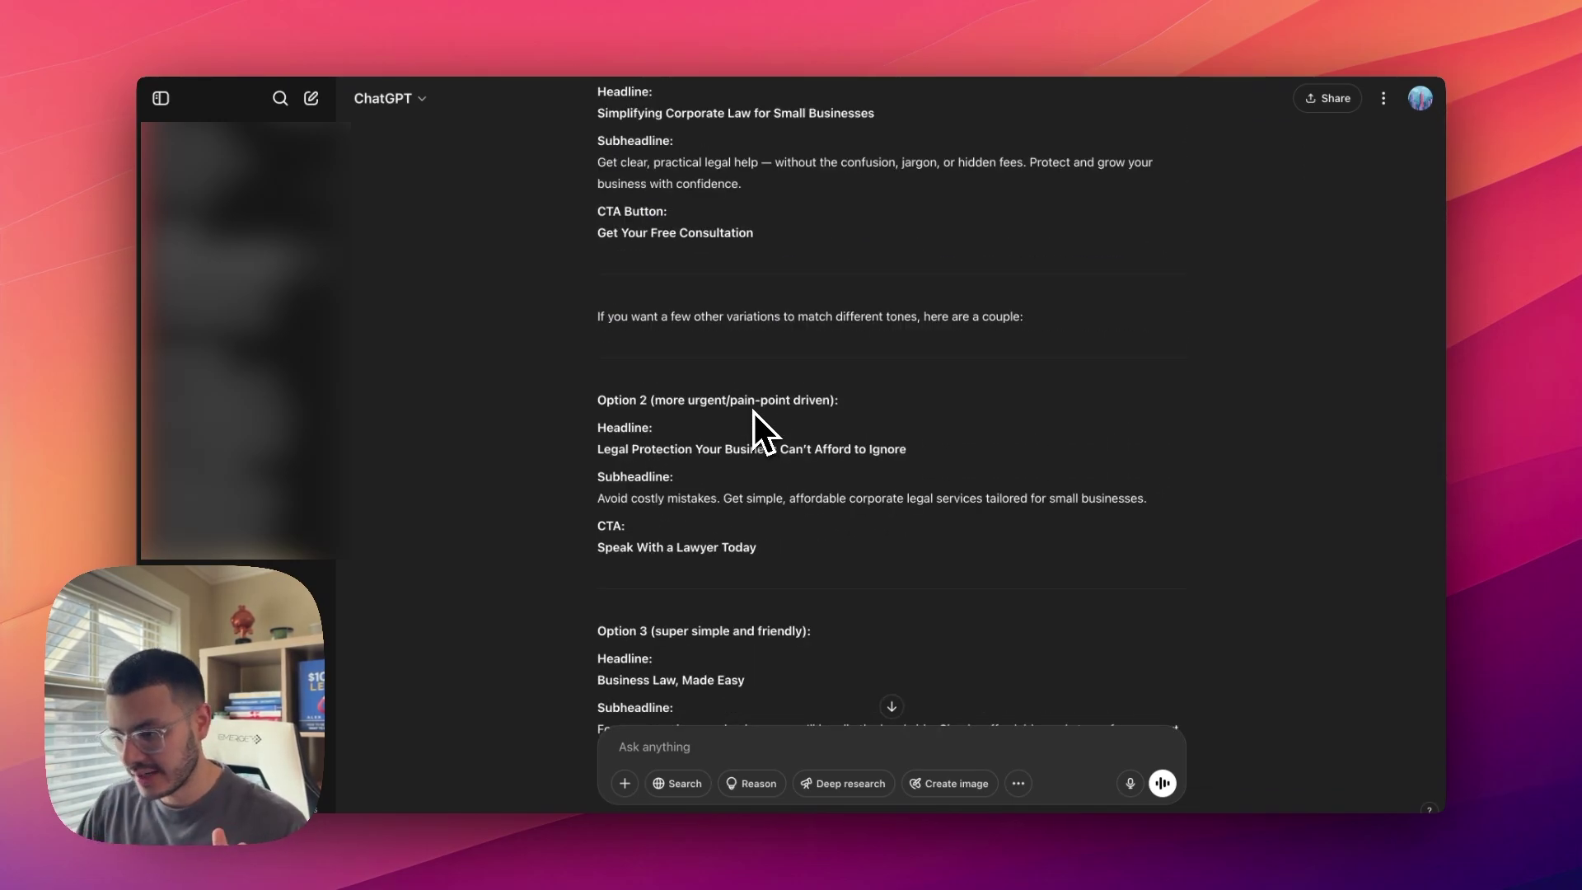
scroll(754, 412, down, 12)
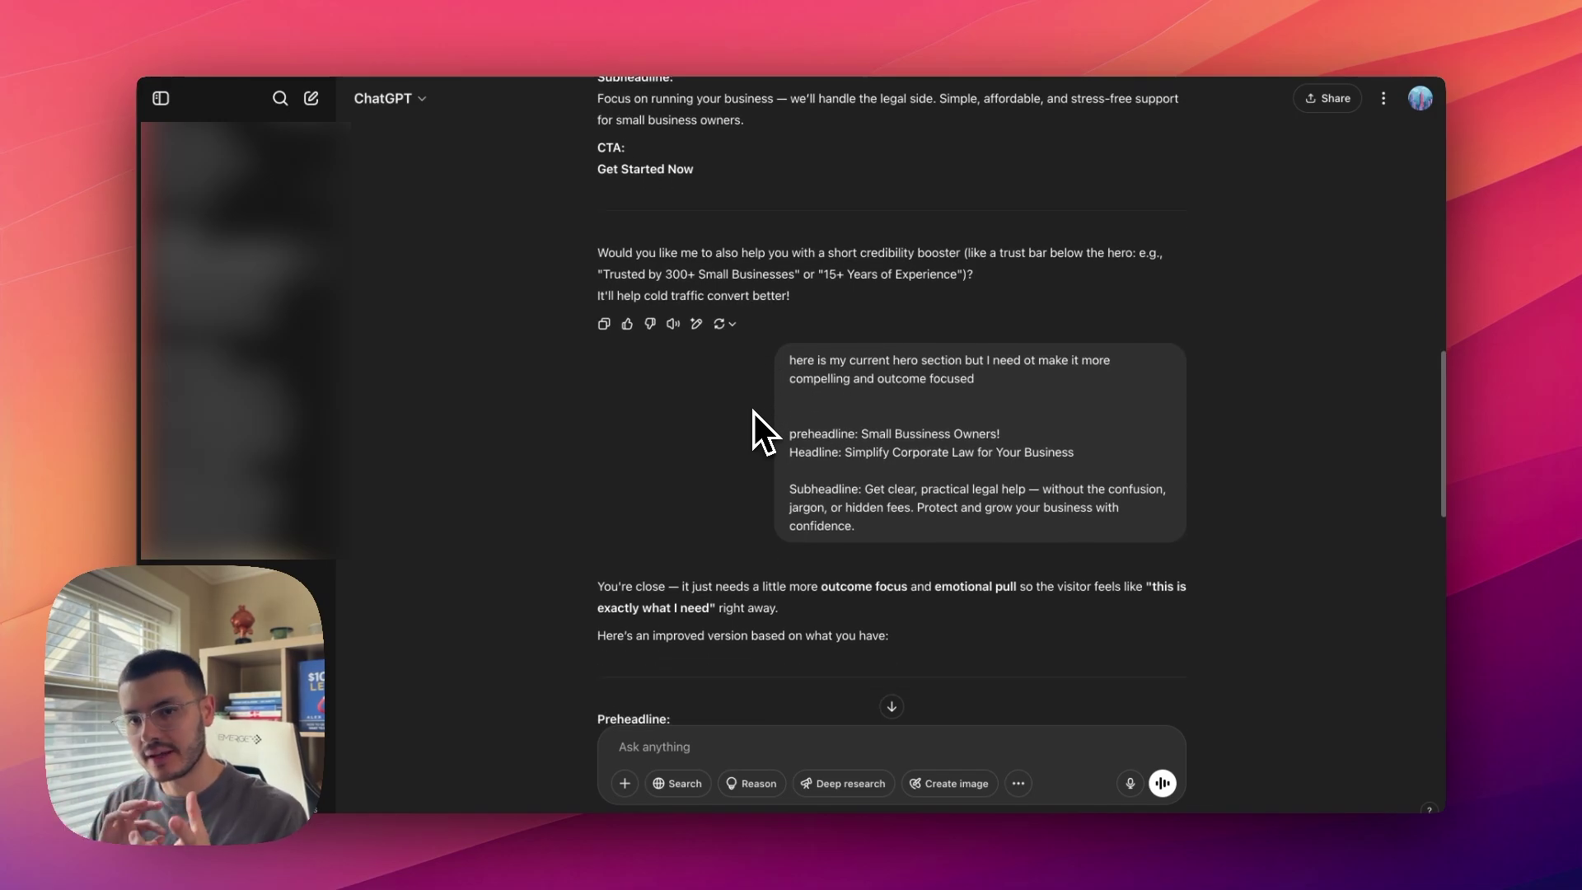
drag(754, 412, 873, 527)
click(874, 526)
scroll(873, 526, down, 1)
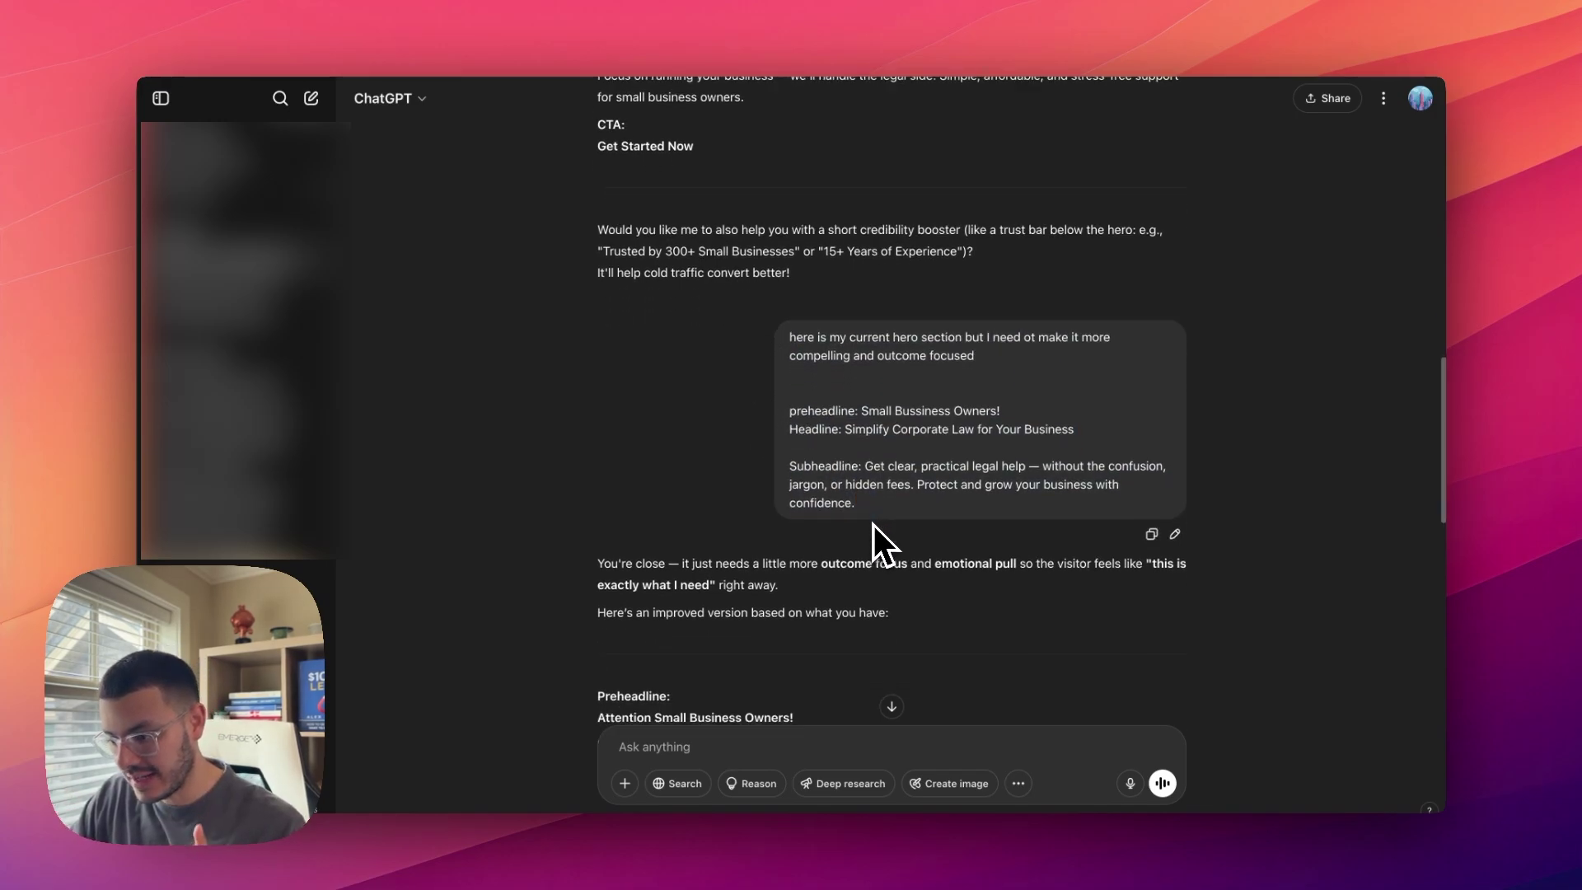
scroll(874, 526, down, 1)
scroll(861, 497, down, 11)
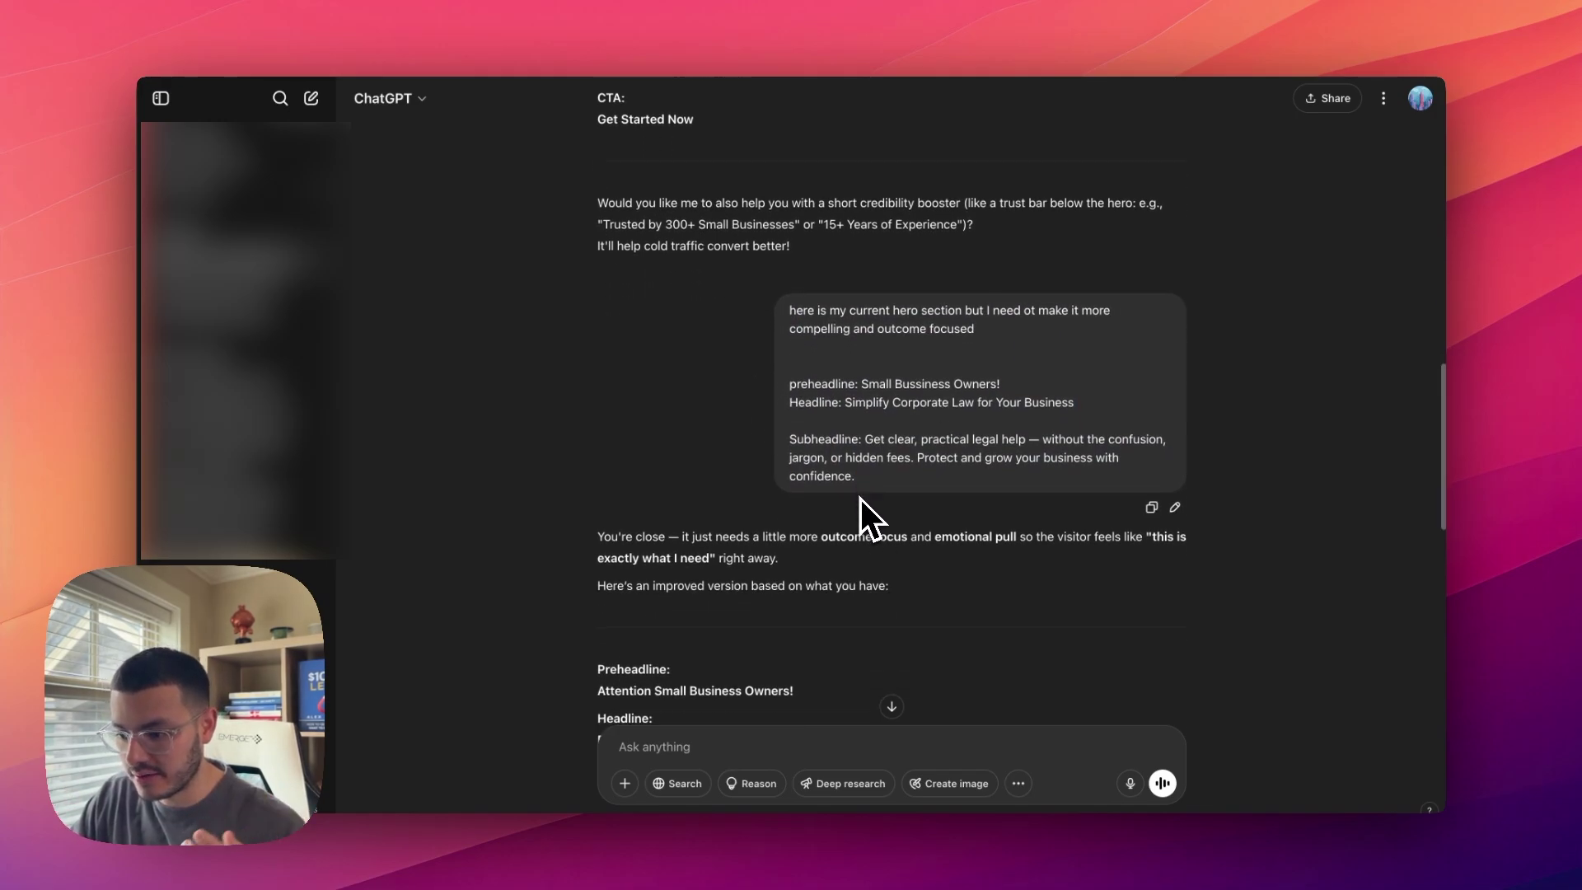
scroll(860, 498, up, 9)
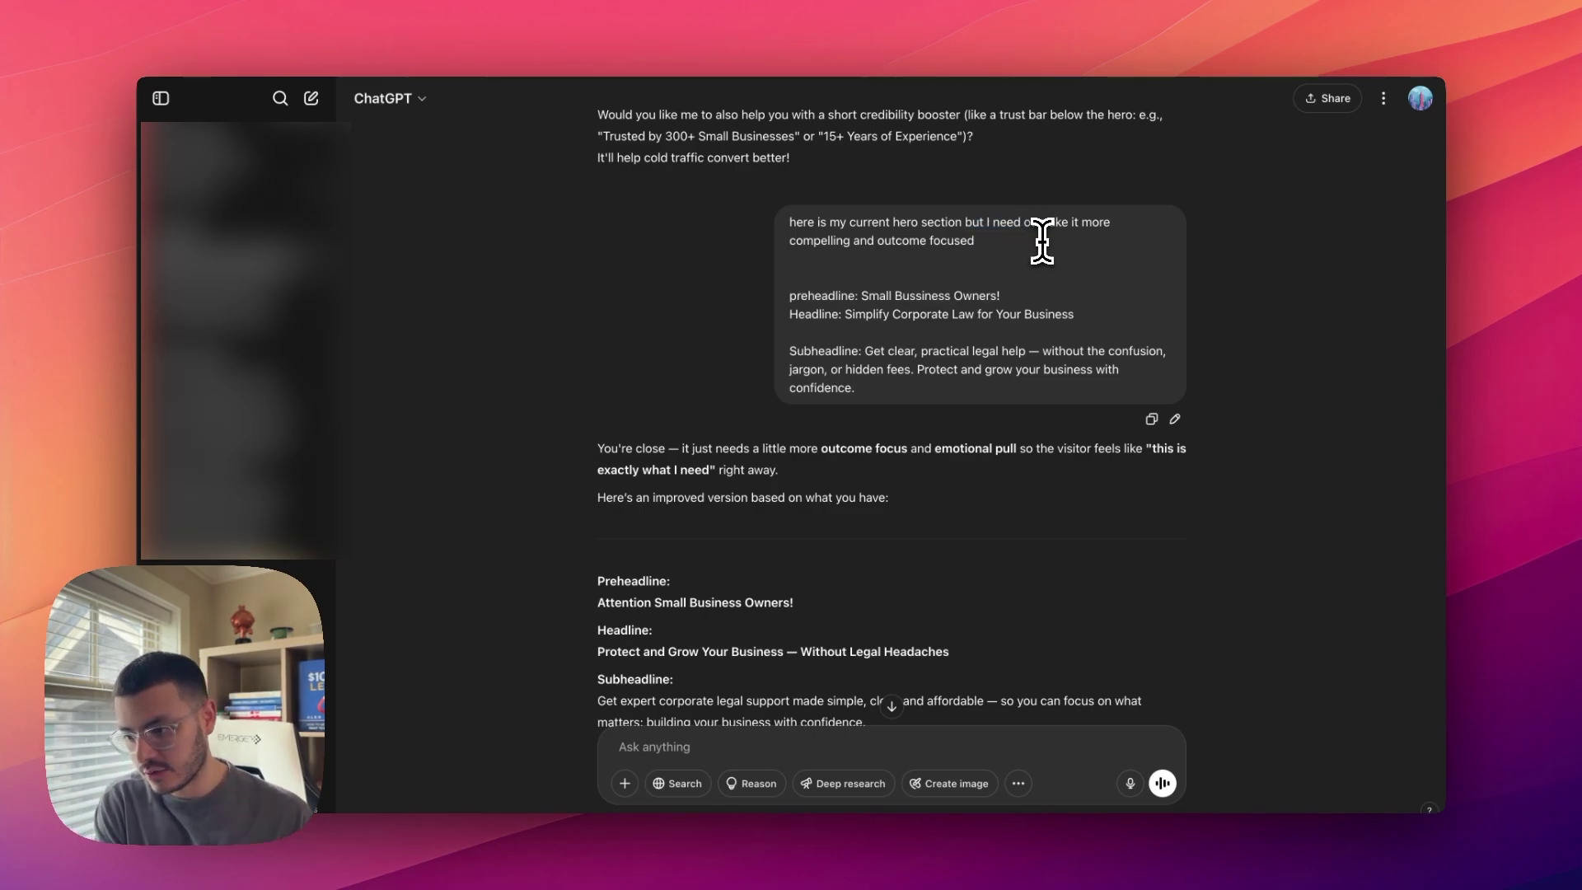
scroll(1042, 240, down, 3)
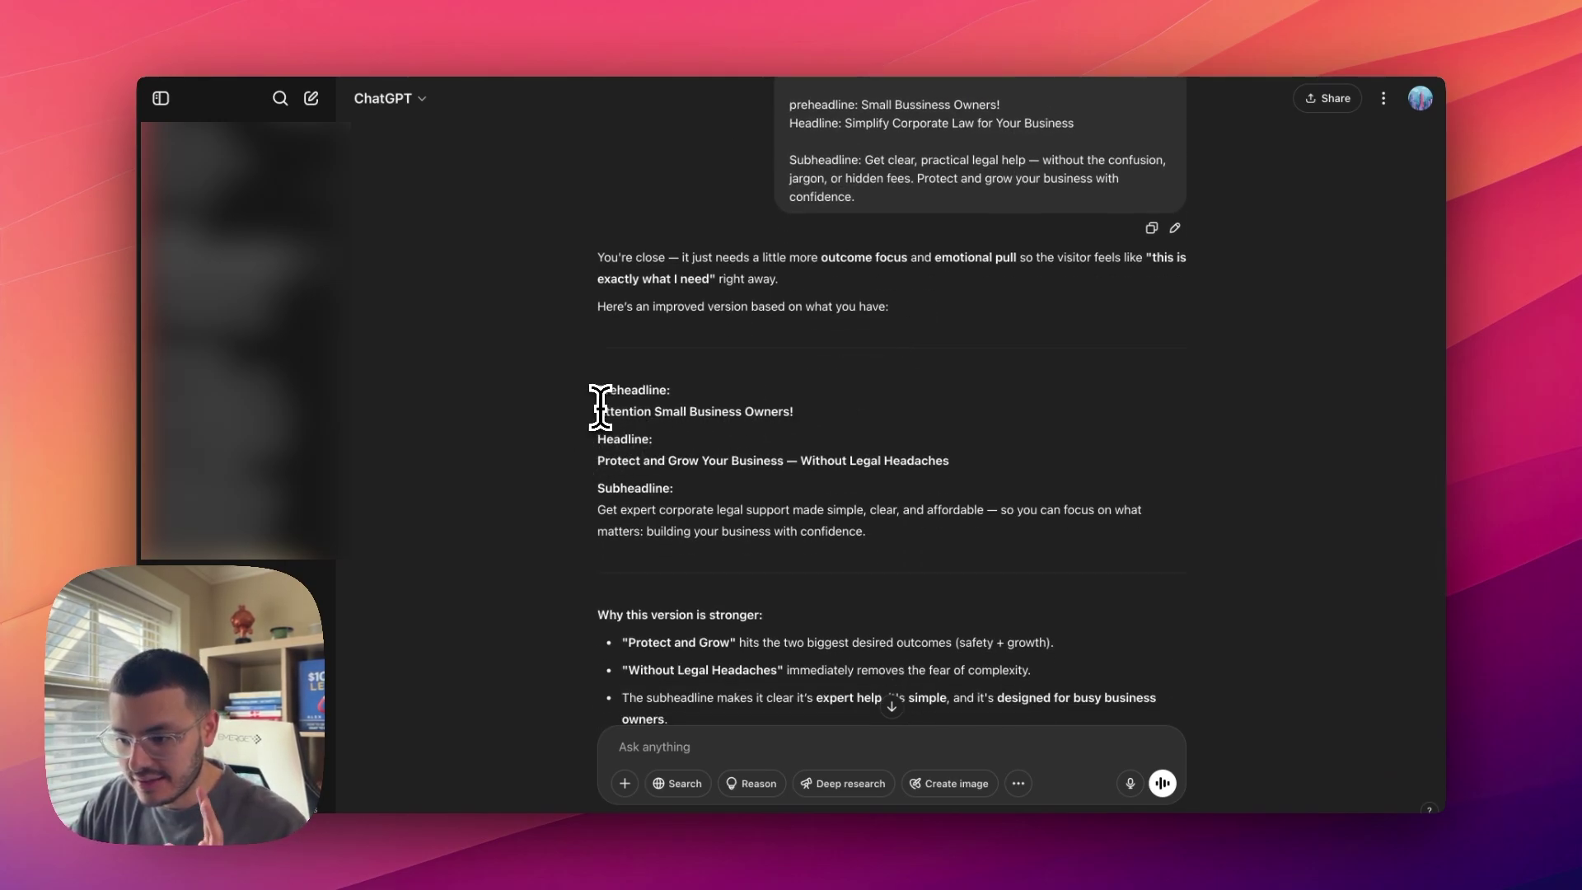
Step: Replace the hero preheadline with 'Attention Small Business Owners!' copied from ChatGPT
triple_click(651, 413)
key(ctrl+c)
key(super+Tab)
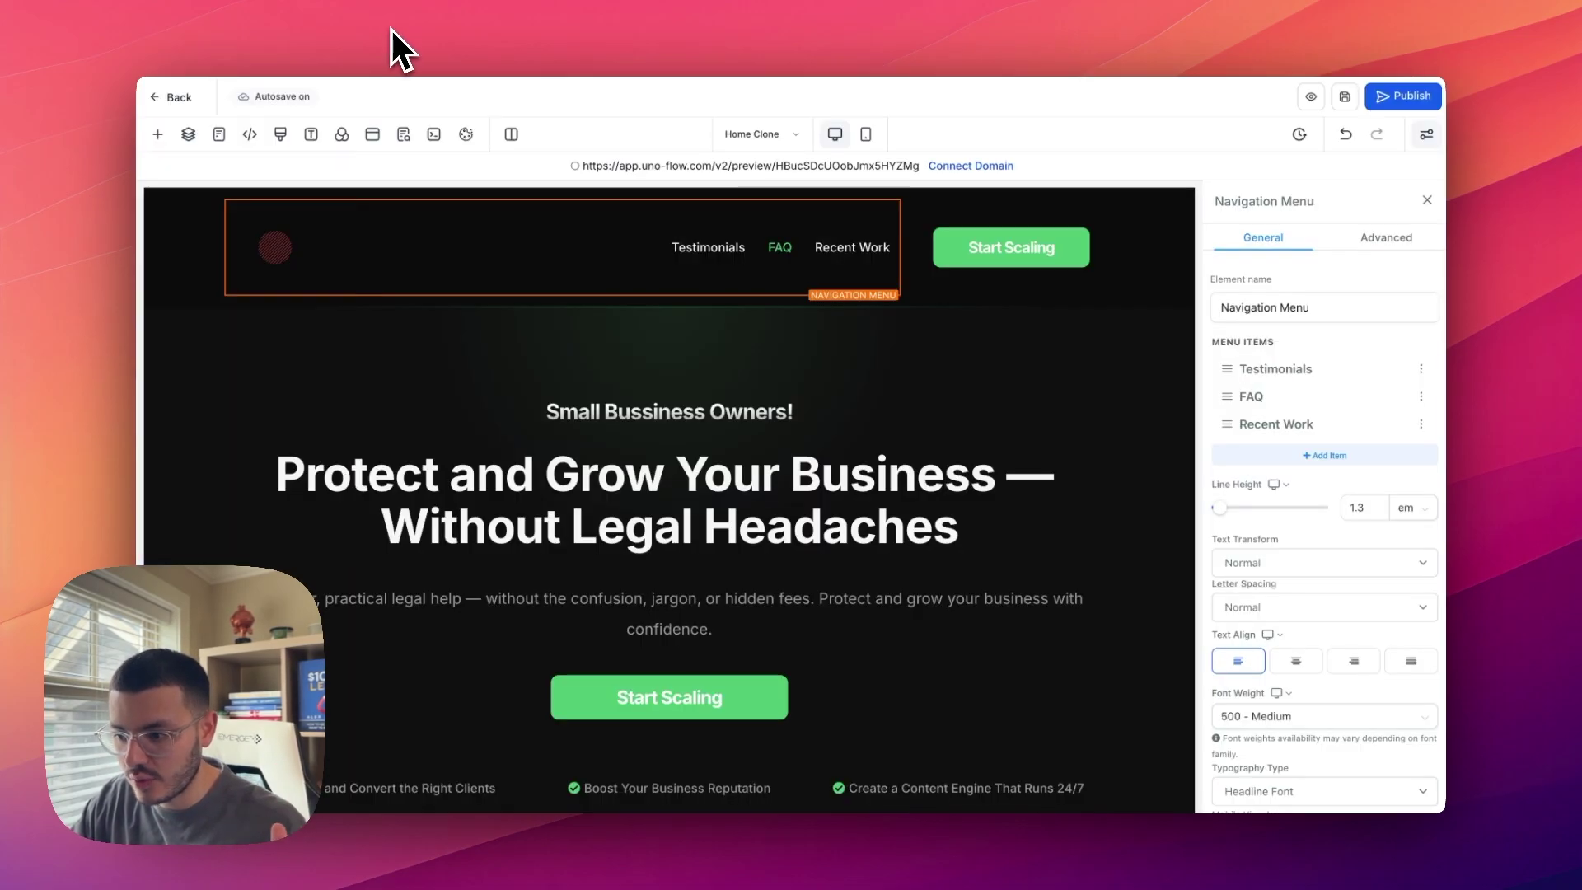
click(682, 412)
double_click(690, 409)
triple_click(691, 410)
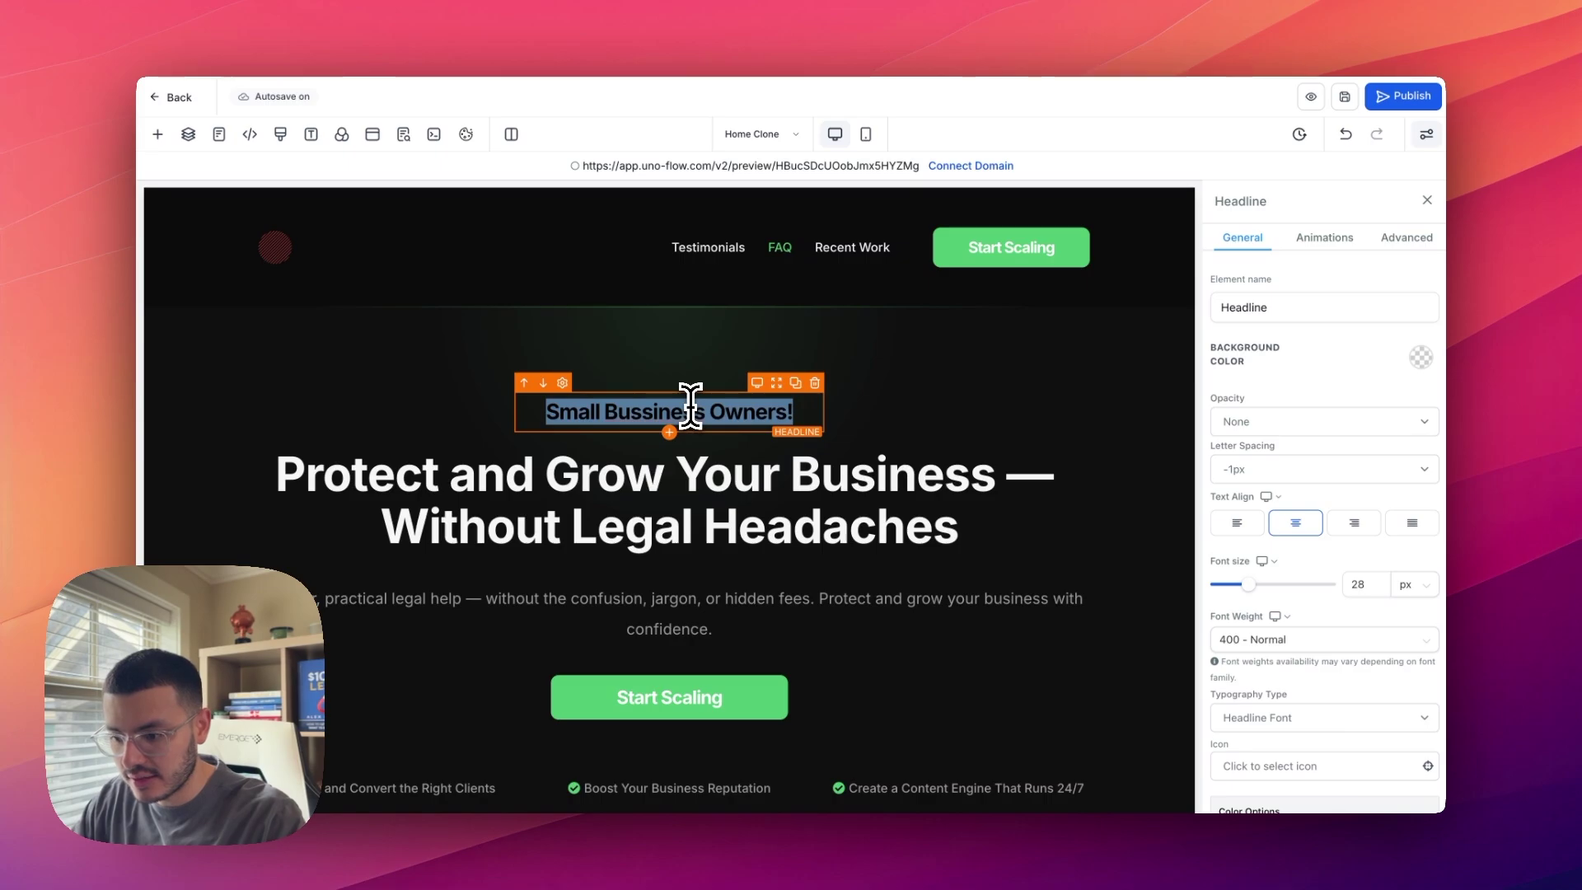
key(ctrl+v)
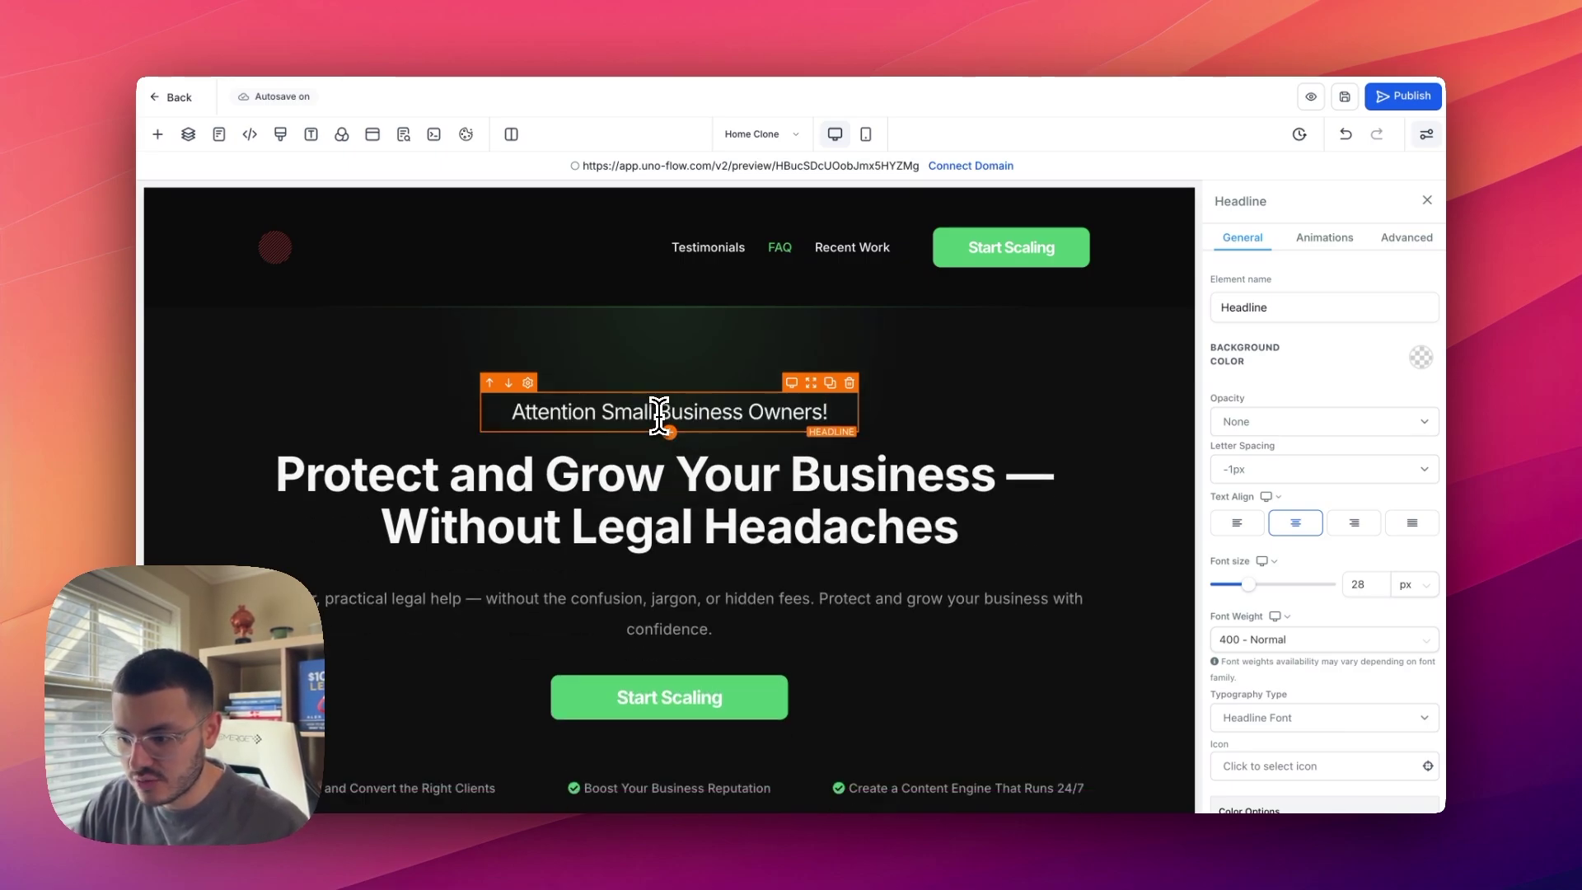
triple_click(660, 412)
click(712, 380)
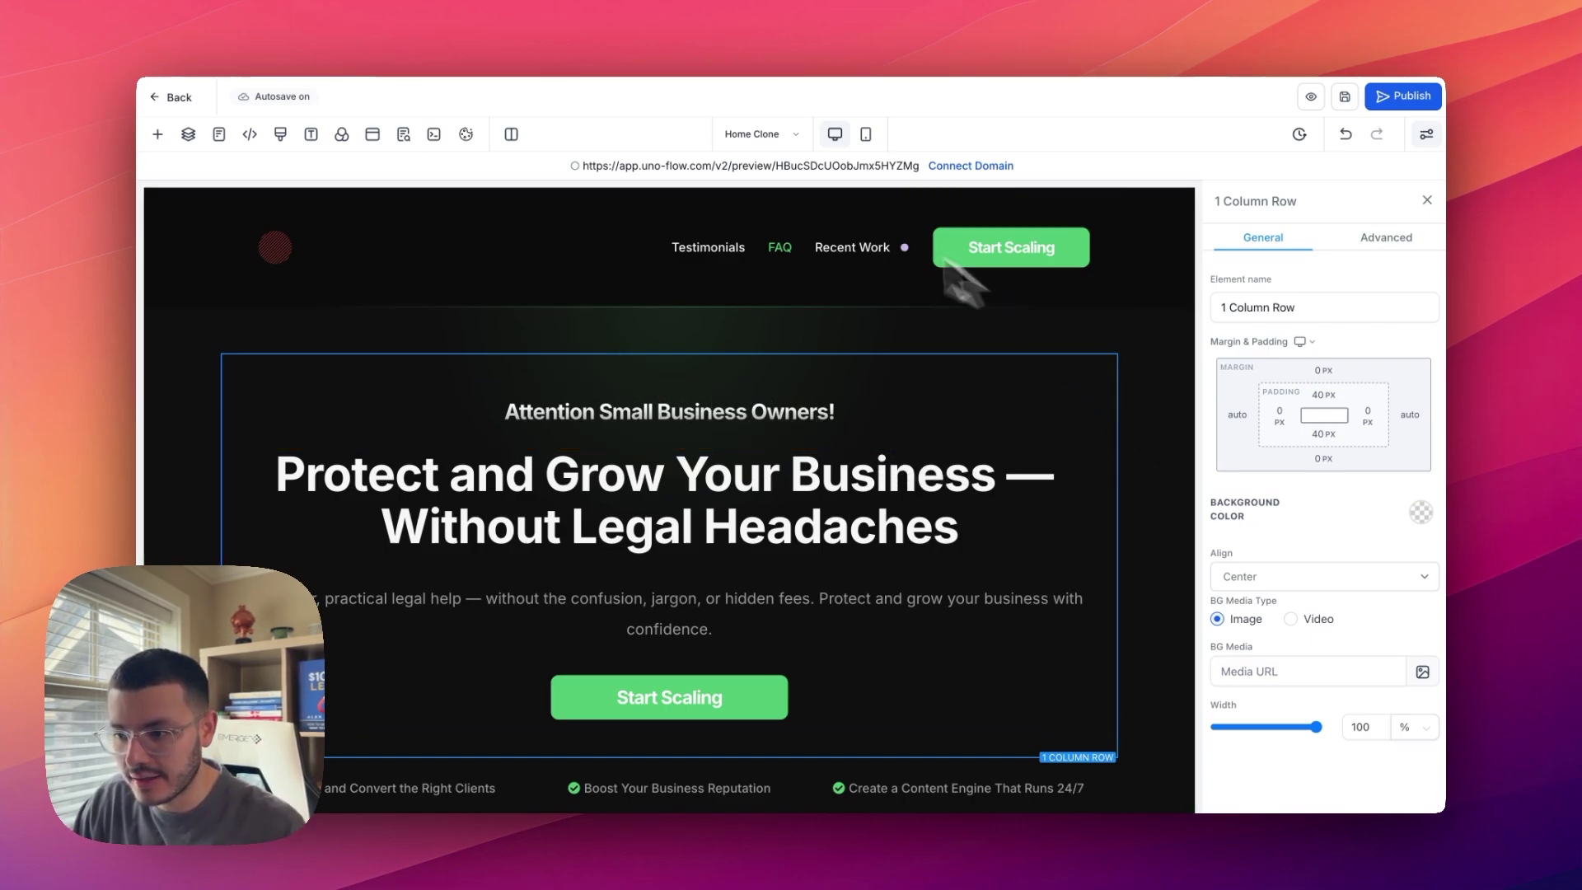
click(645, 513)
scroll(644, 512, down, 8)
scroll(645, 519, up, 1)
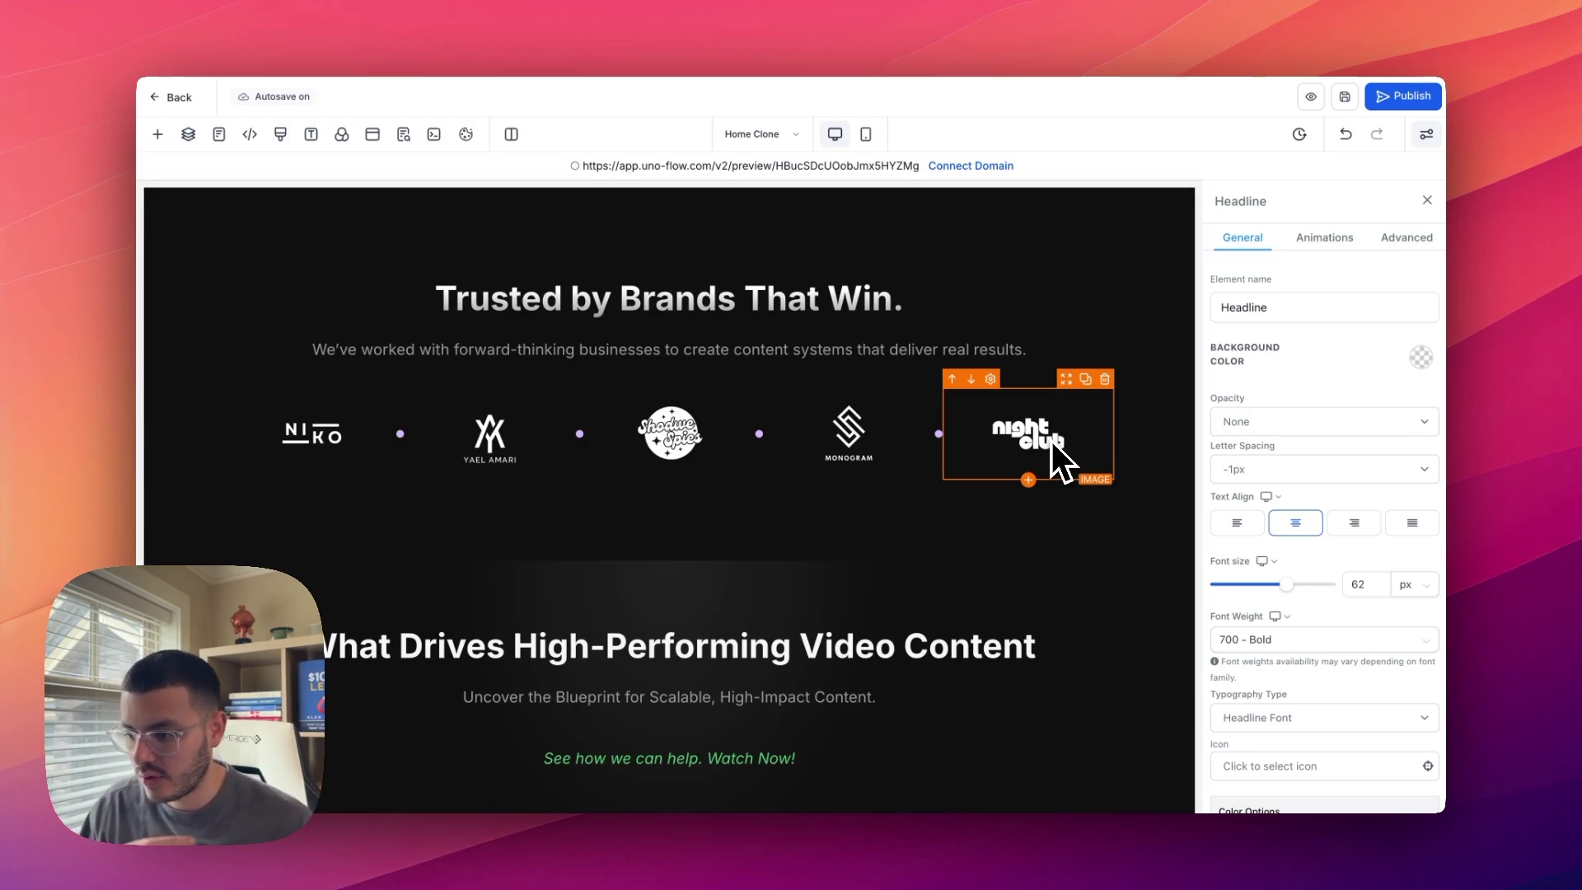
scroll(898, 503, down, 5)
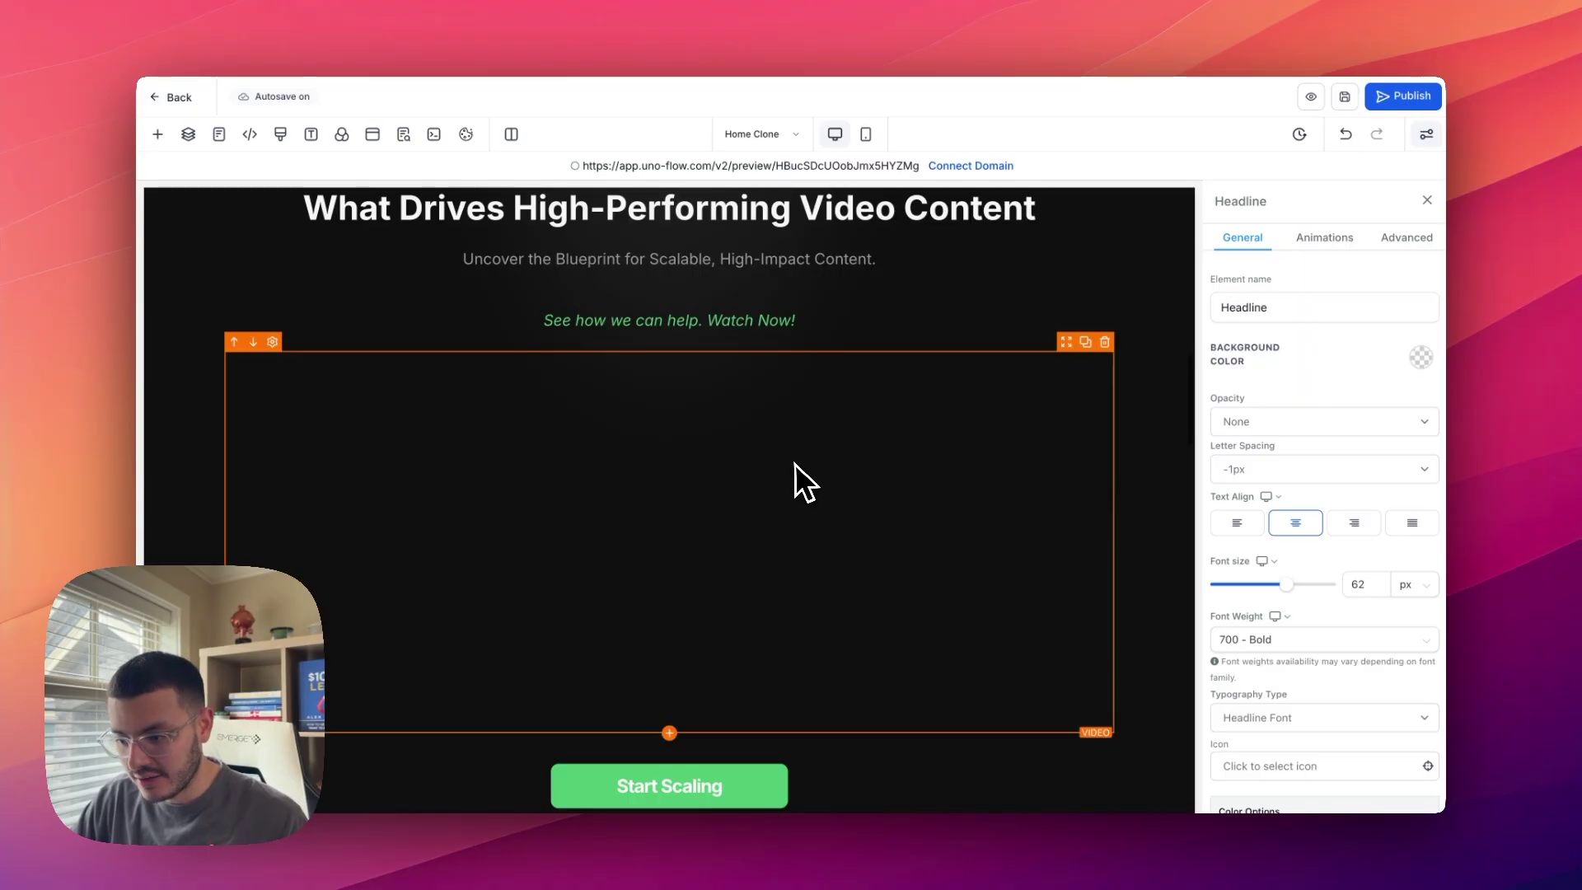
click(804, 533)
scroll(822, 531, down, 8)
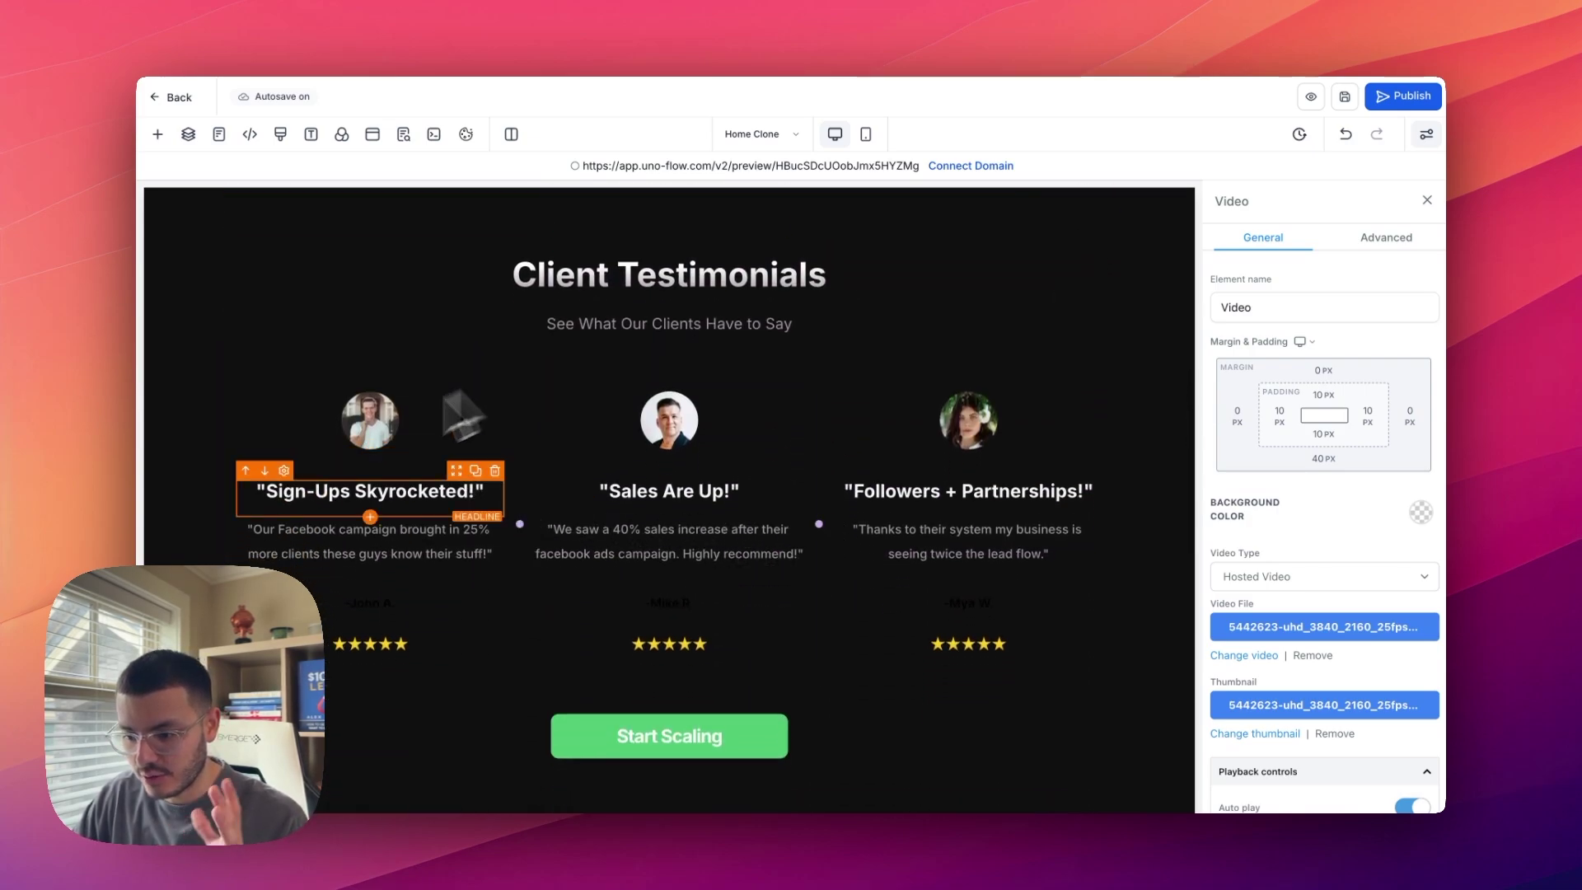
click(393, 544)
double_click(395, 490)
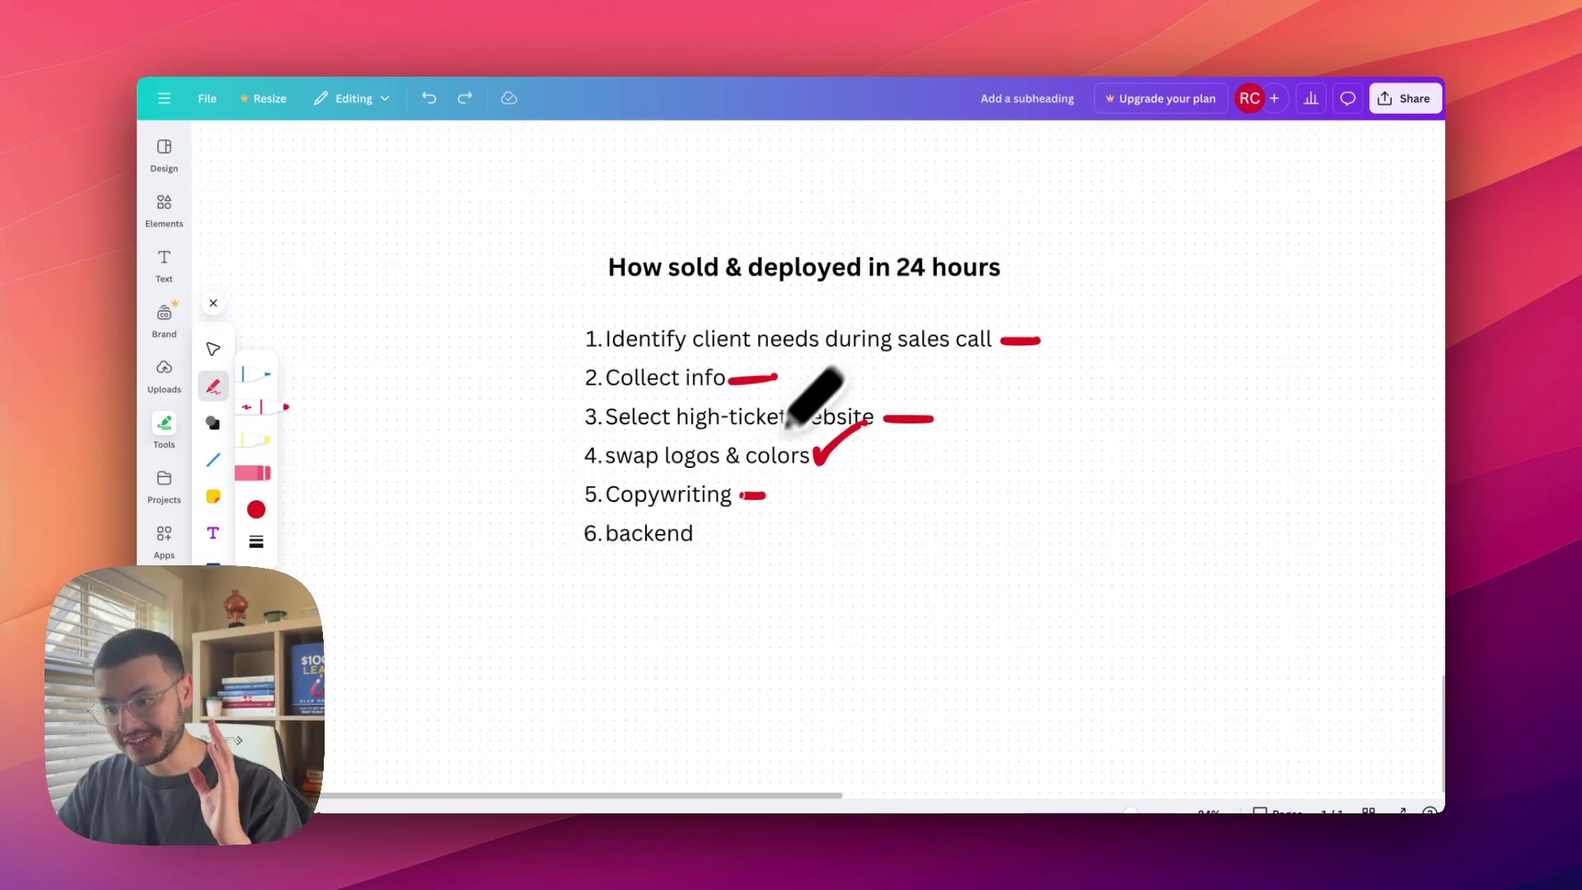
Step: Draw a red dash after the 'backend' checklist item
drag(697, 535, 732, 534)
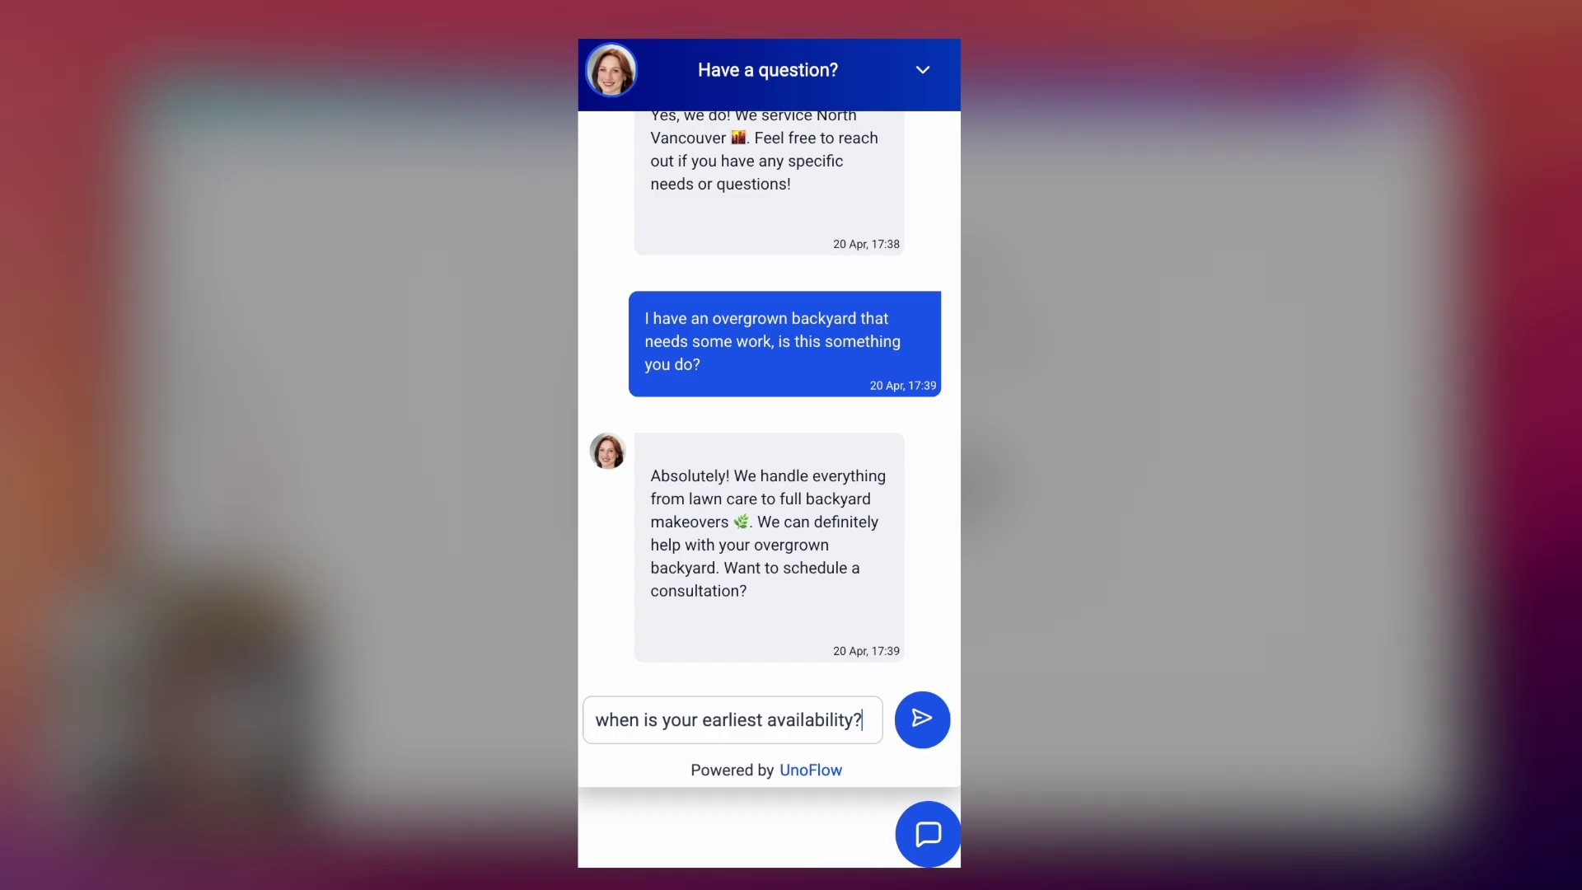
Step: Send the earliest-availability question in the chat widget
key(Return)
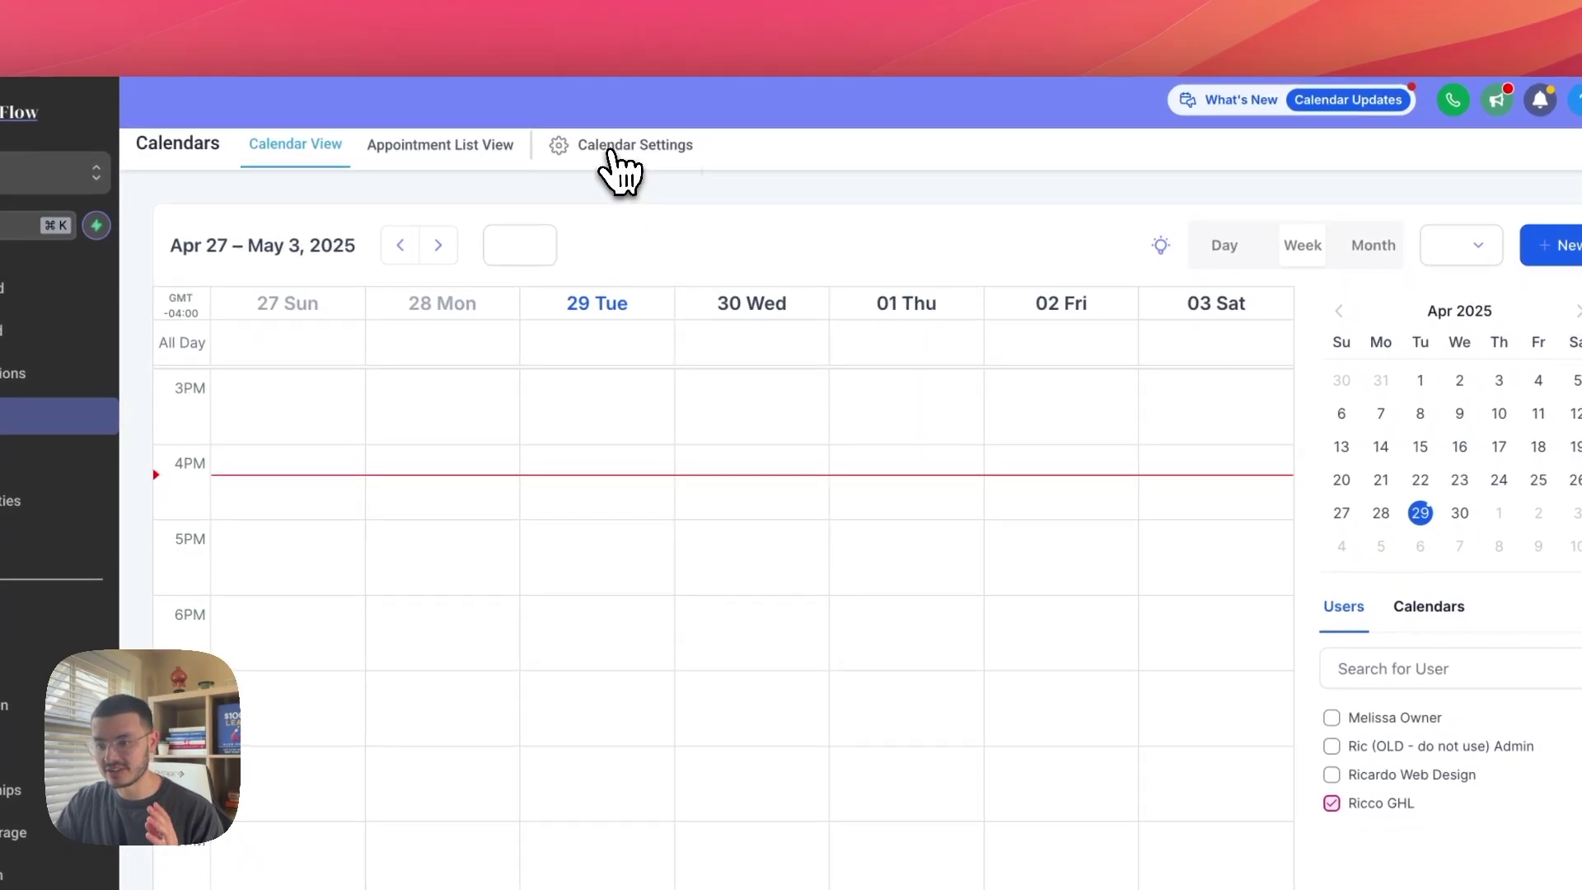
Step: Review the existing calendars in Calendar Settings, backing out of creating a new calendar
click(610, 148)
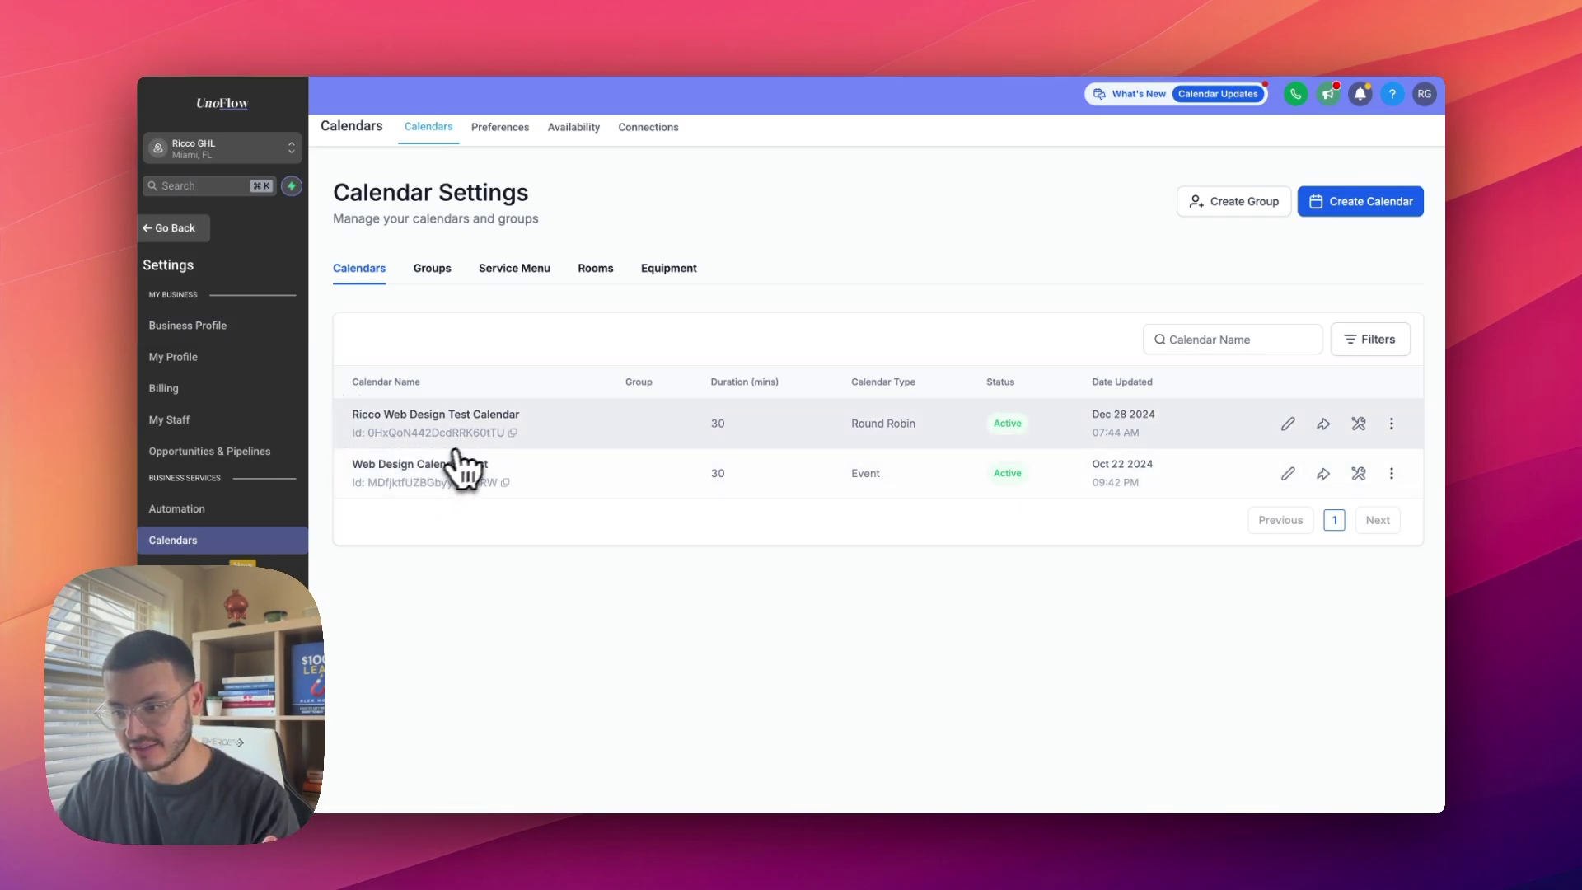
click(1387, 215)
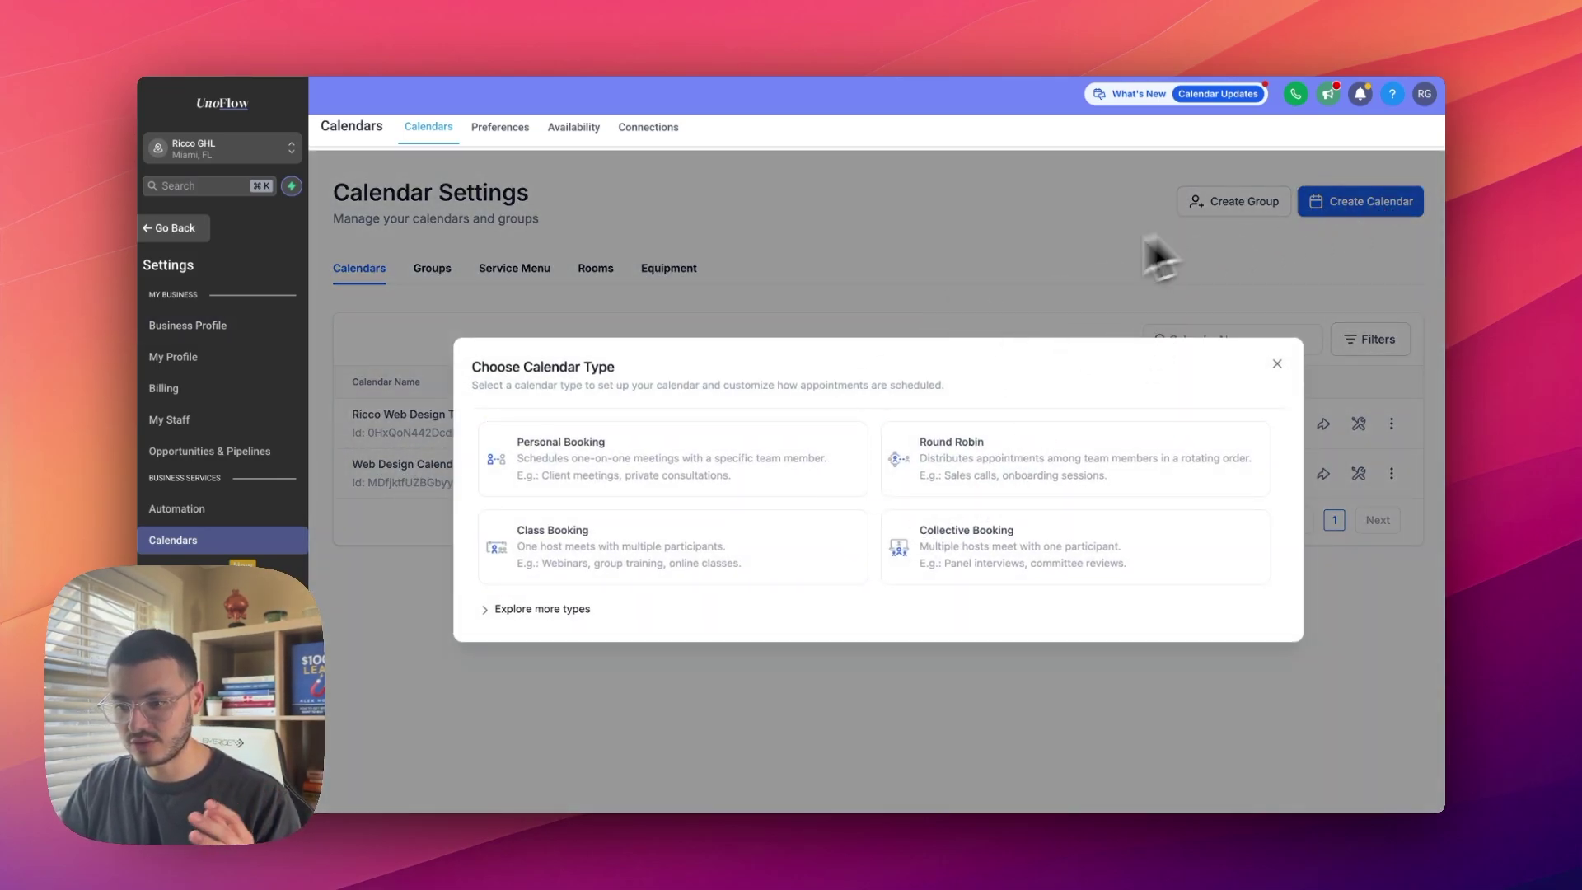
click(1277, 363)
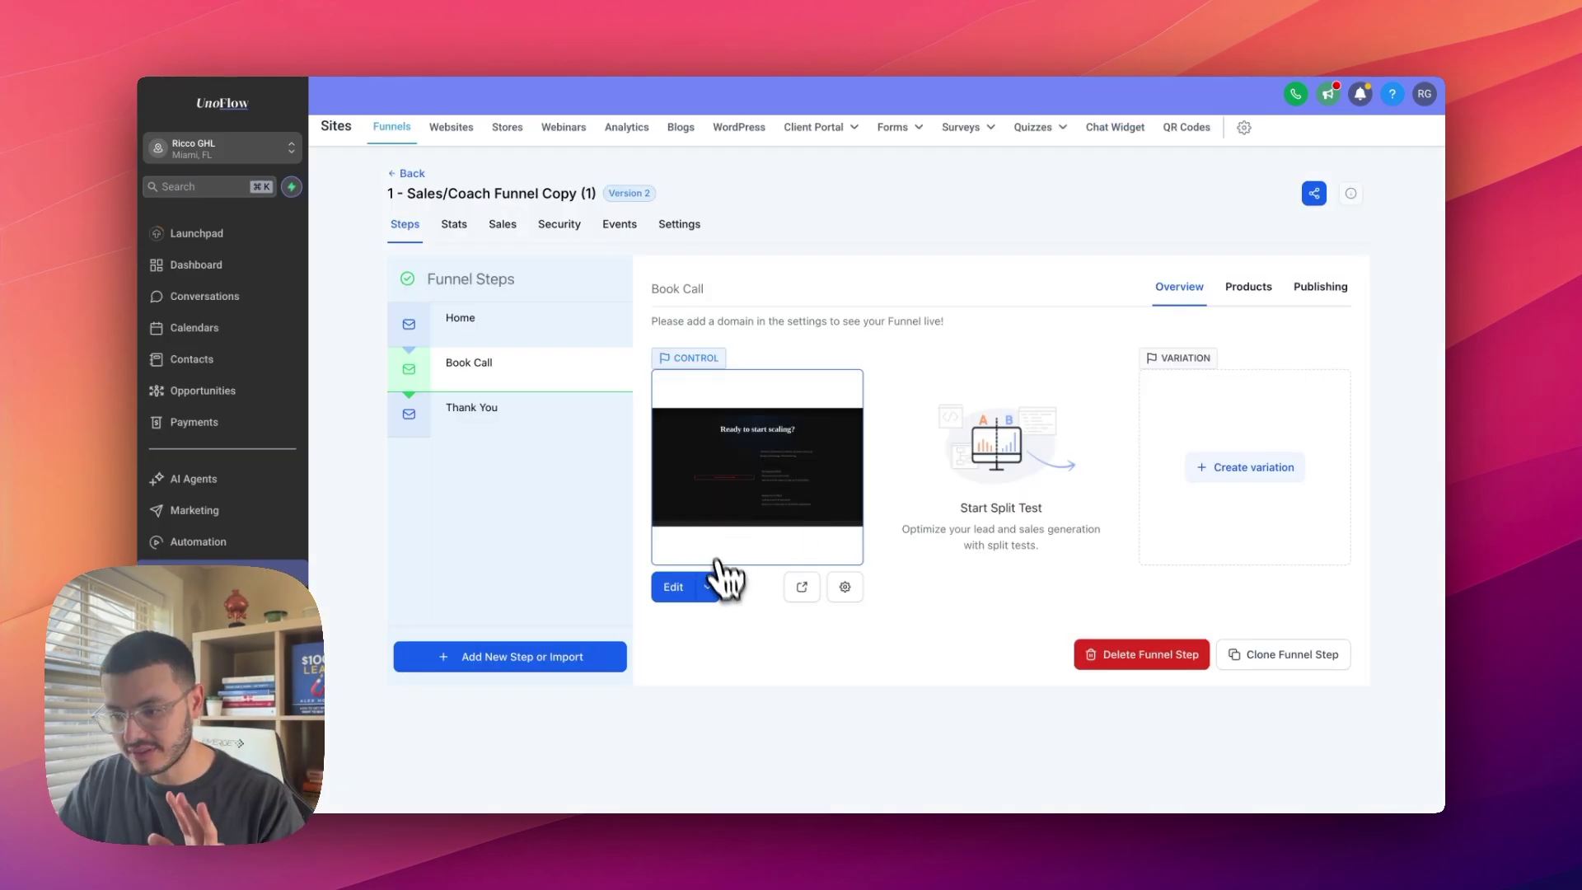
Step: Connect the Book Call page's calendar block to the web design test calendar, showing its 30-minute booking widget
click(676, 588)
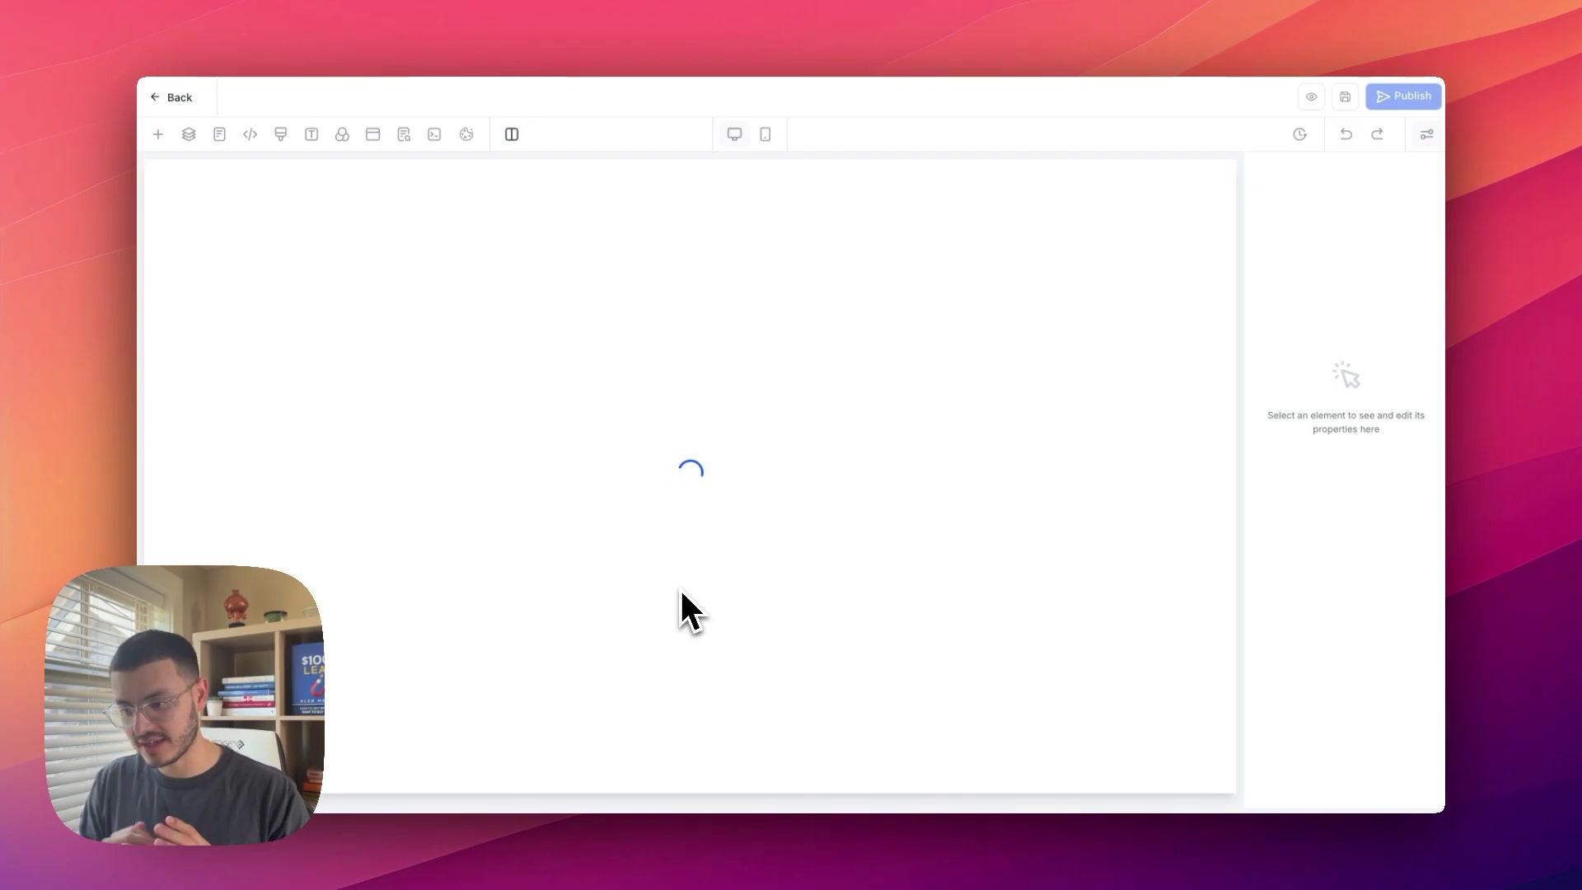
click(674, 586)
scroll(659, 577, down, 2)
click(541, 584)
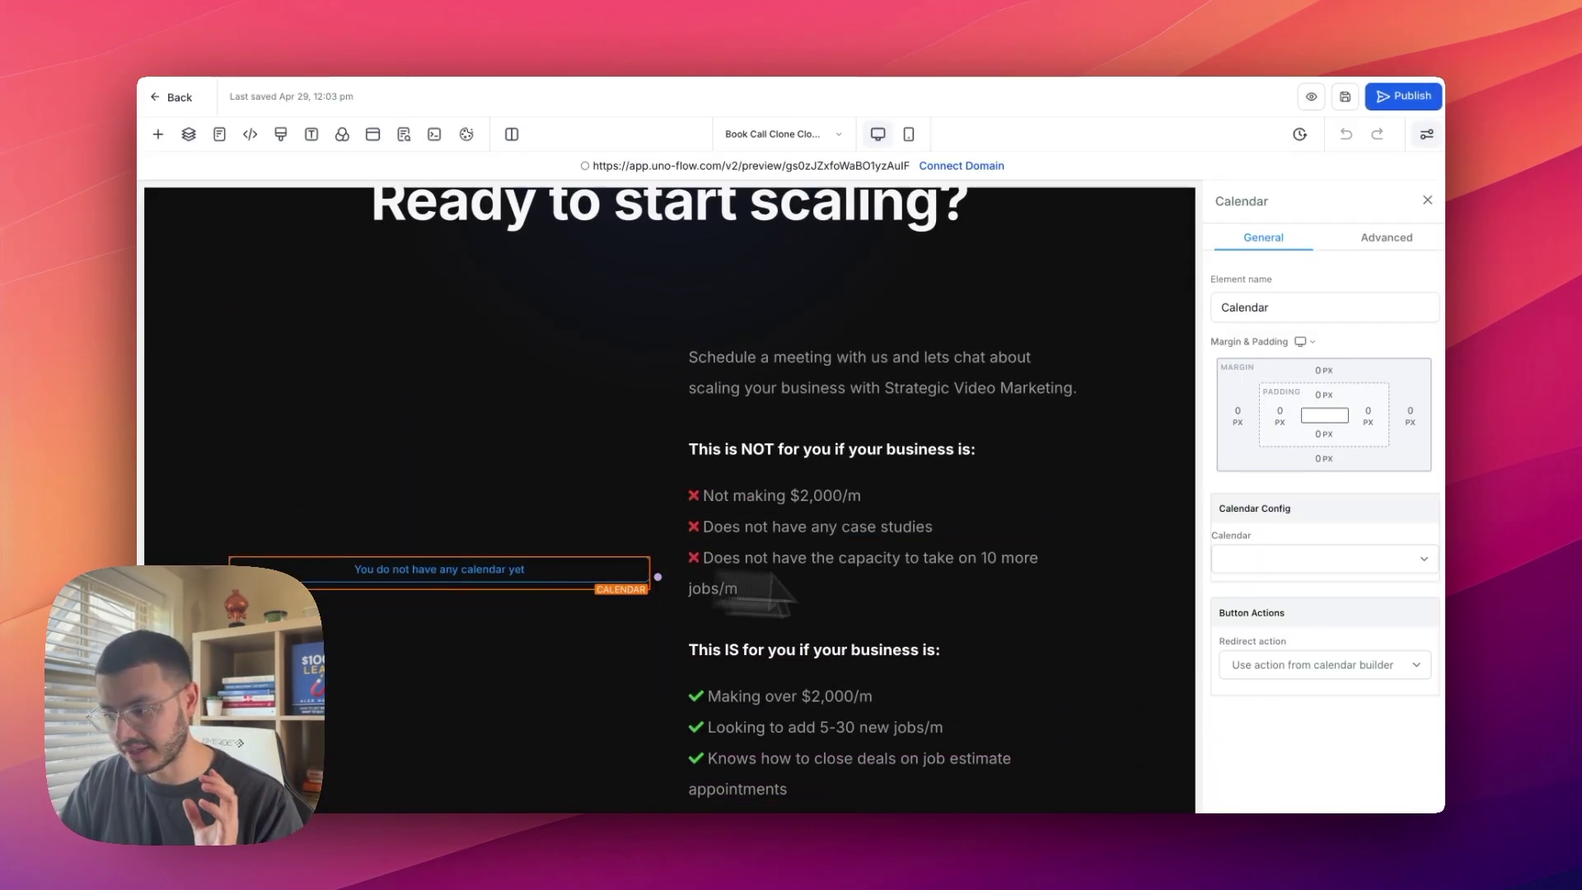
click(1337, 562)
click(1283, 561)
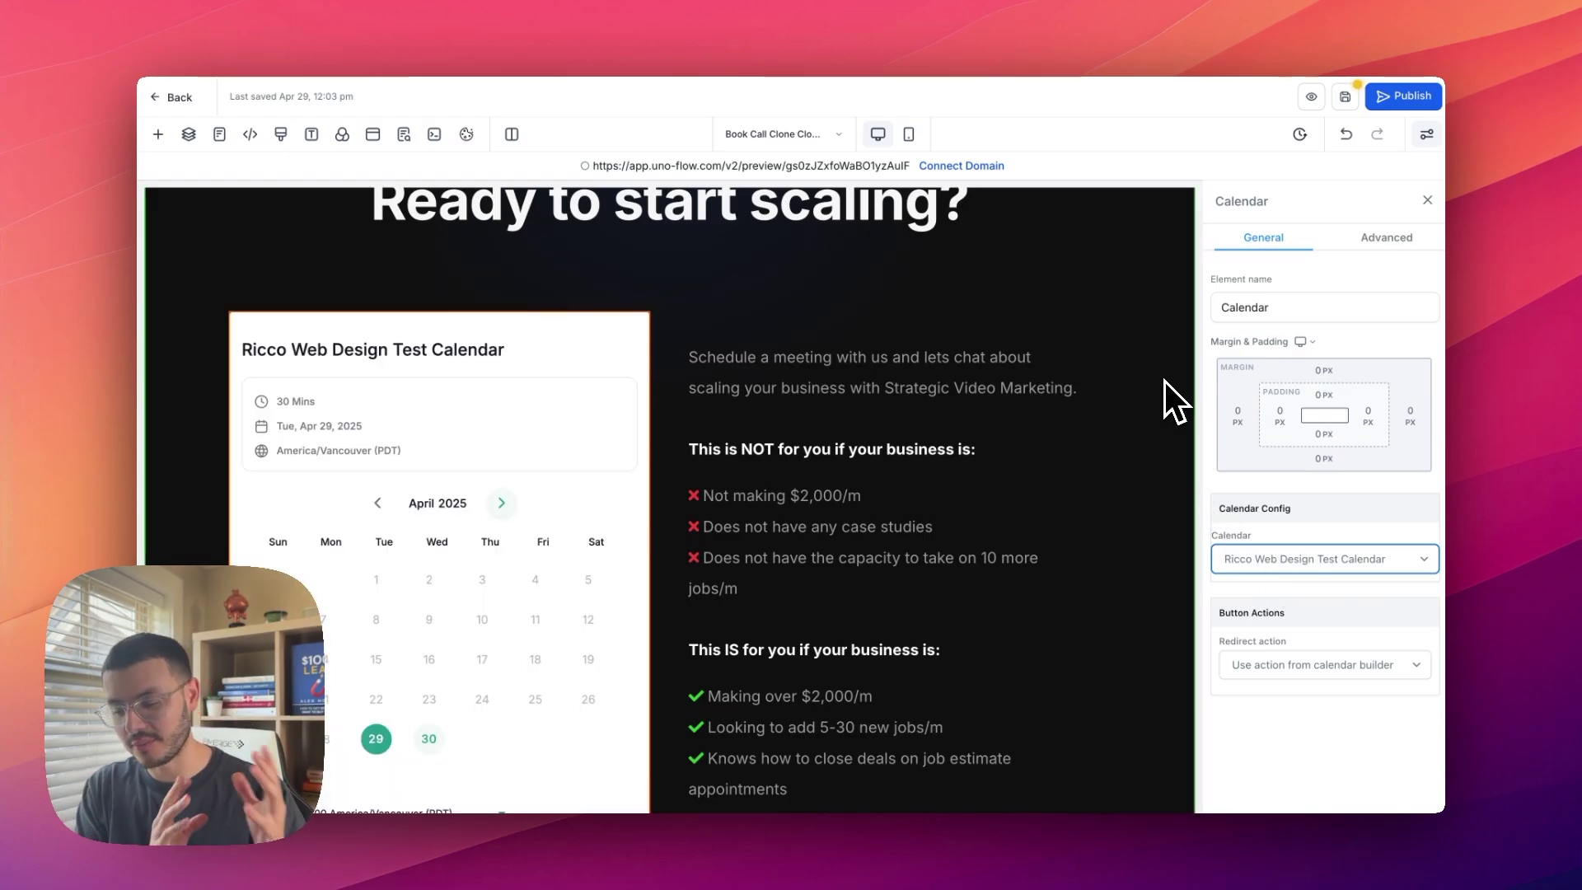
scroll(529, 505, down, 2)
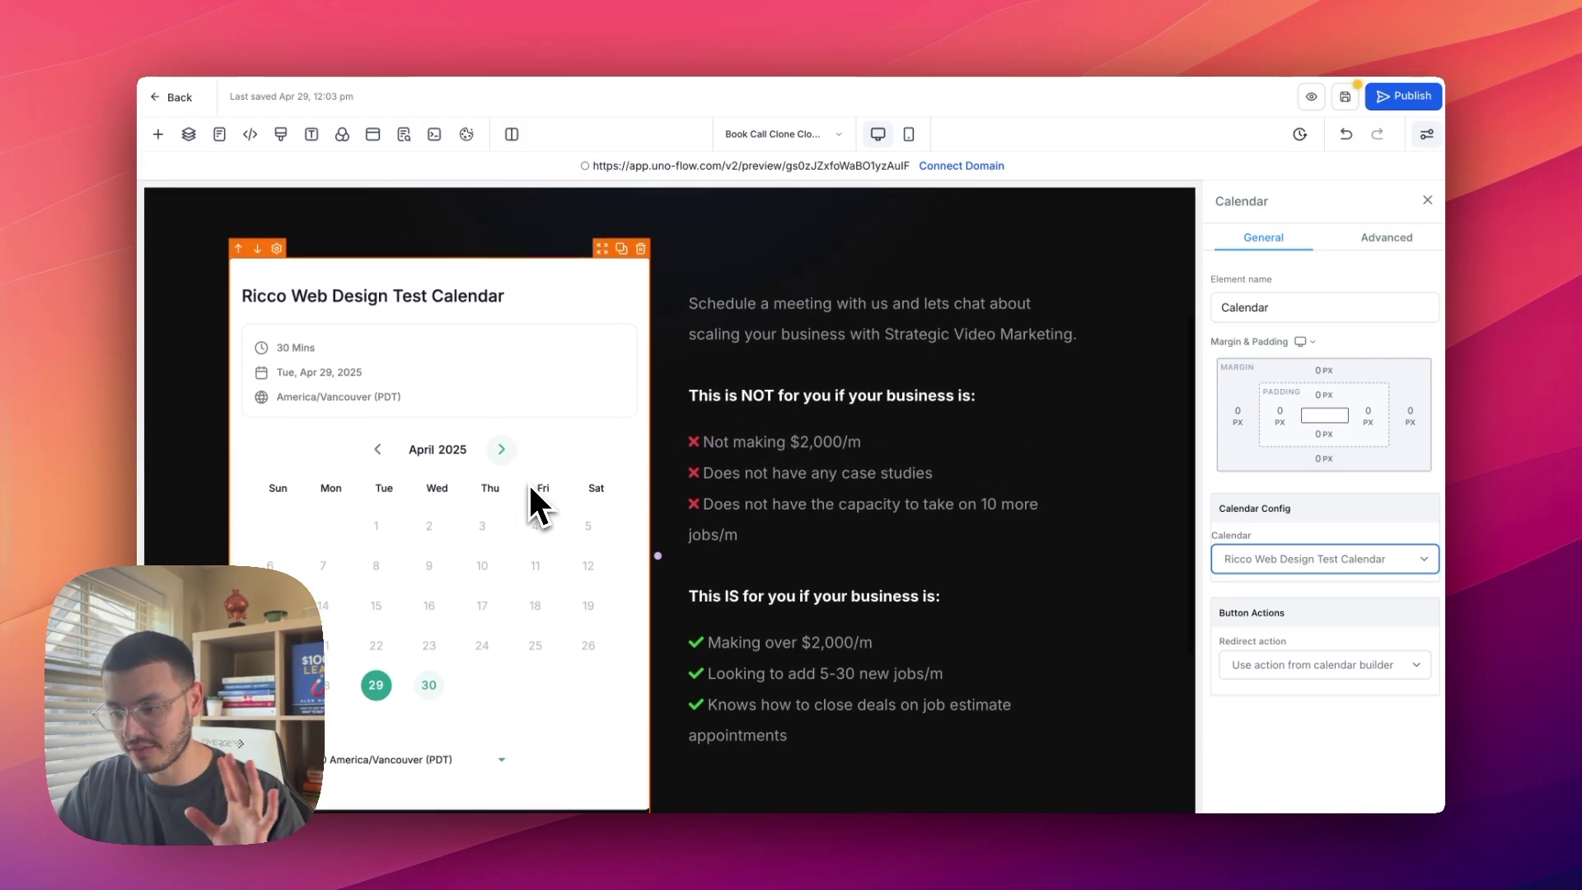
scroll(540, 507, up, 3)
scroll(532, 492, up, 2)
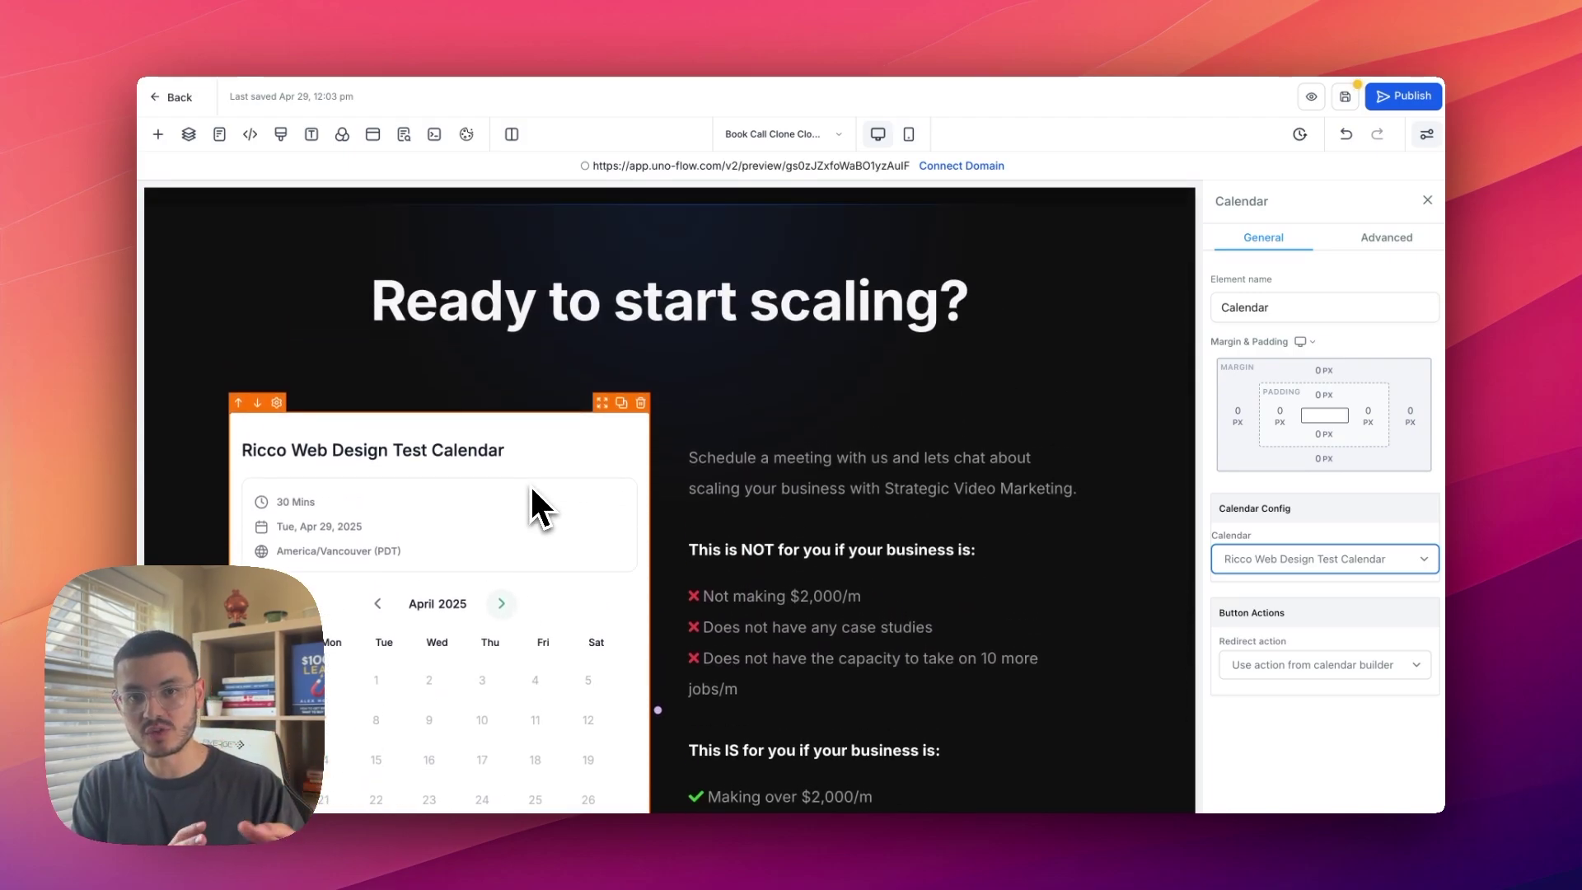